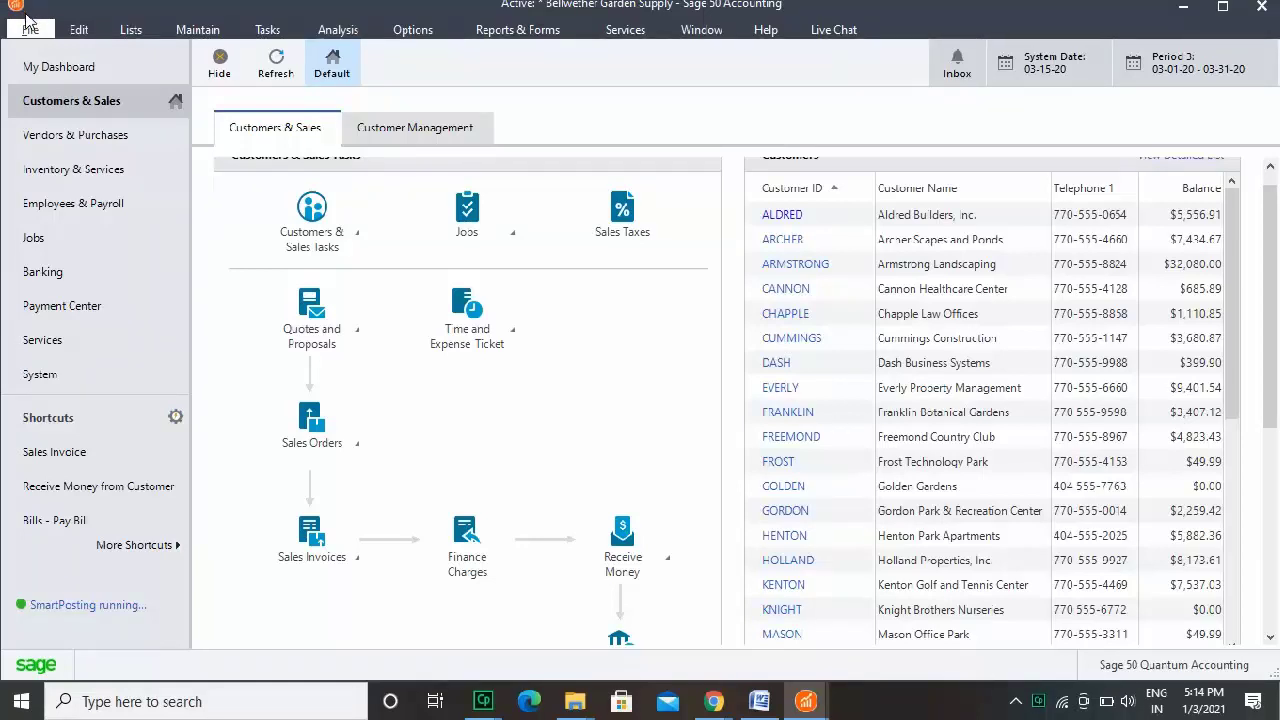
Open the File menu for the Bellwether Garden Supply company.
left_click(30, 29)
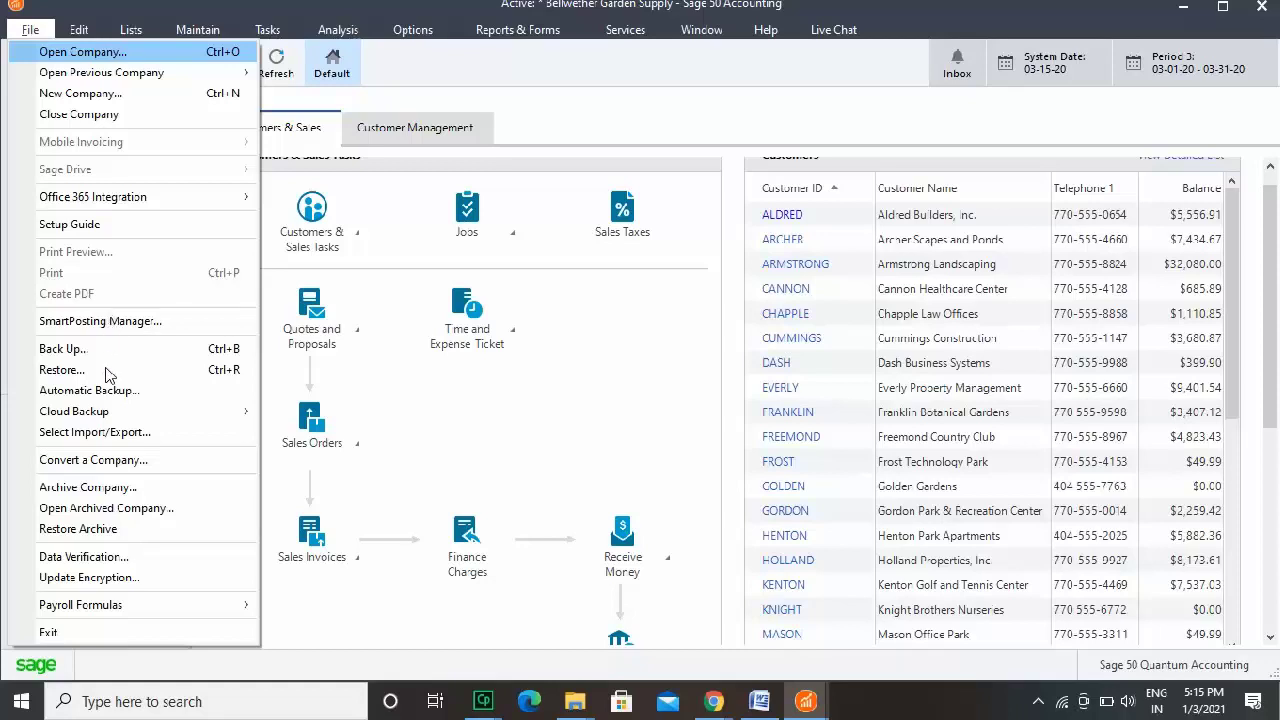
Start converting a QuickBooks company and advance the wizard to the QuickBooks company file list.
left_click(108, 460)
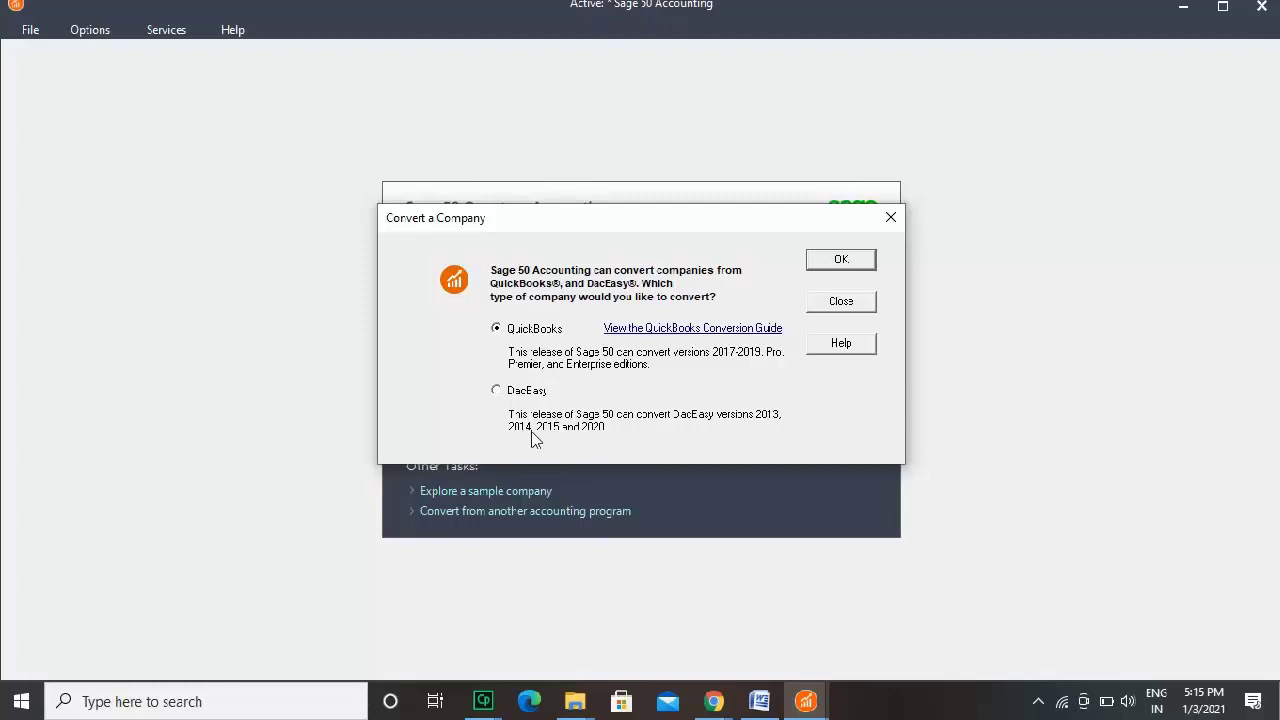
left_click(830, 264)
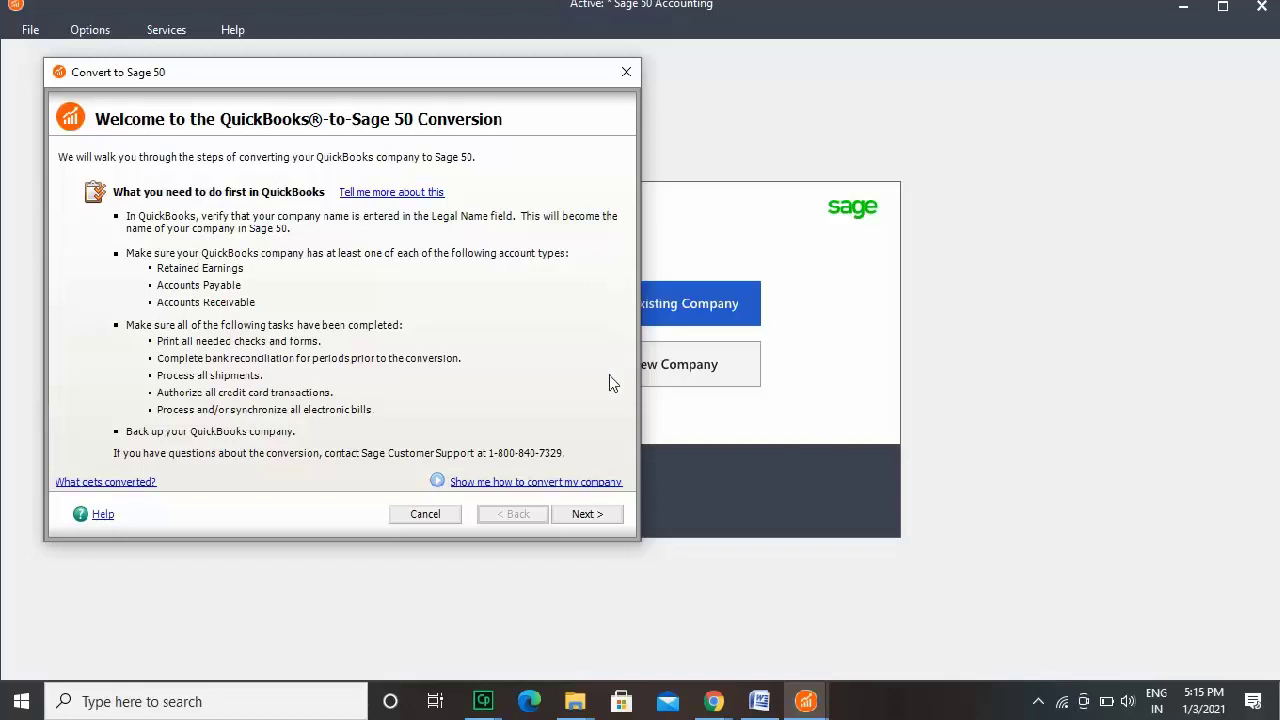
left_click(605, 514)
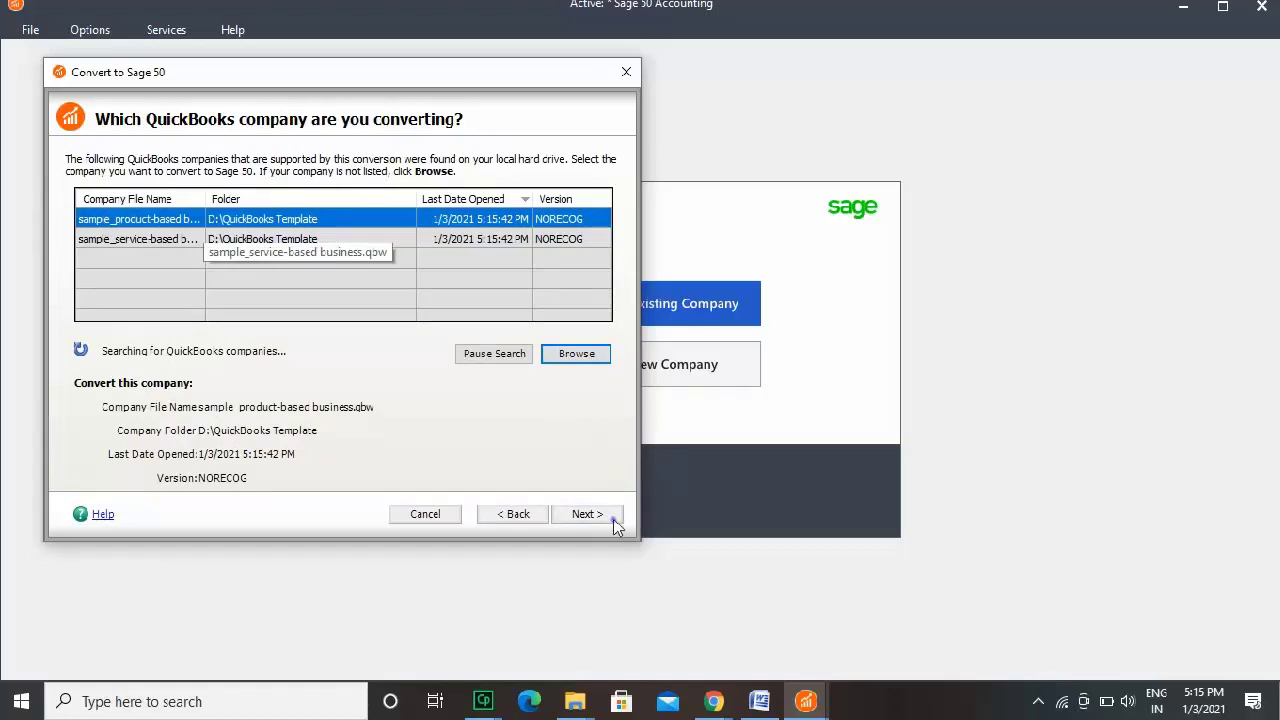
left_click(603, 516)
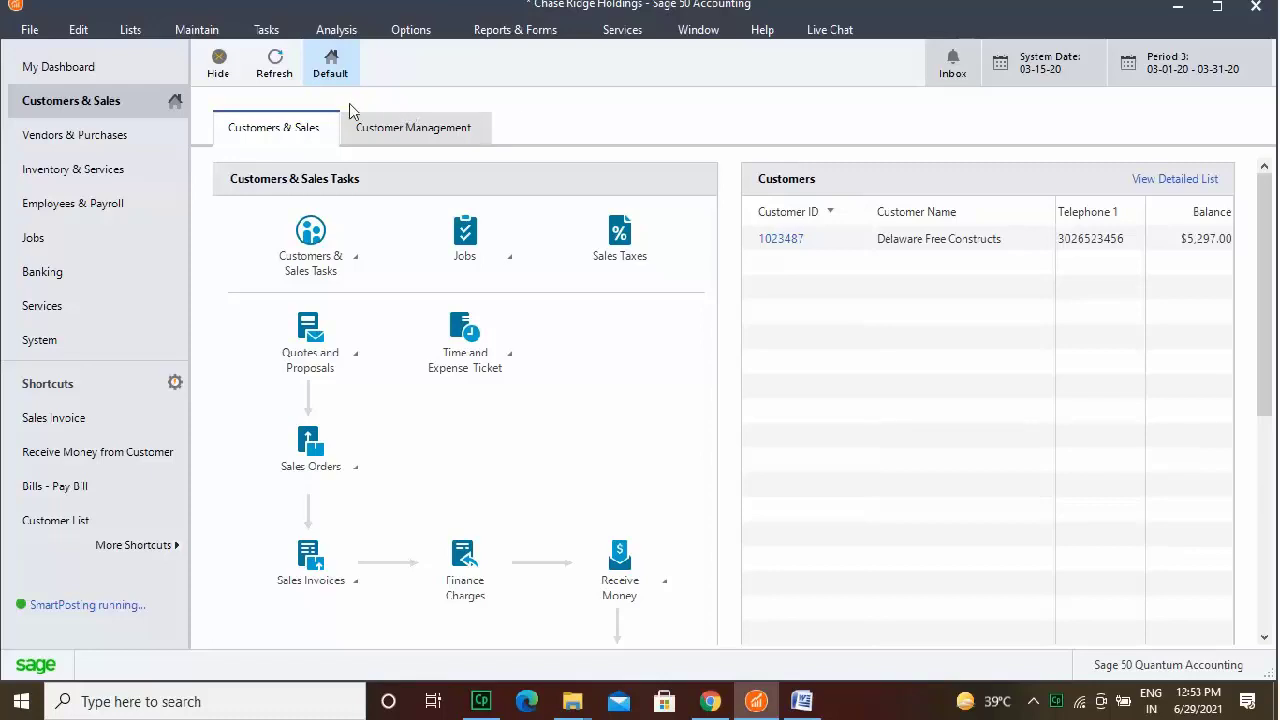
Bring up User Security from Maintain > Users and dismiss the roles information message.
left_click(205, 36)
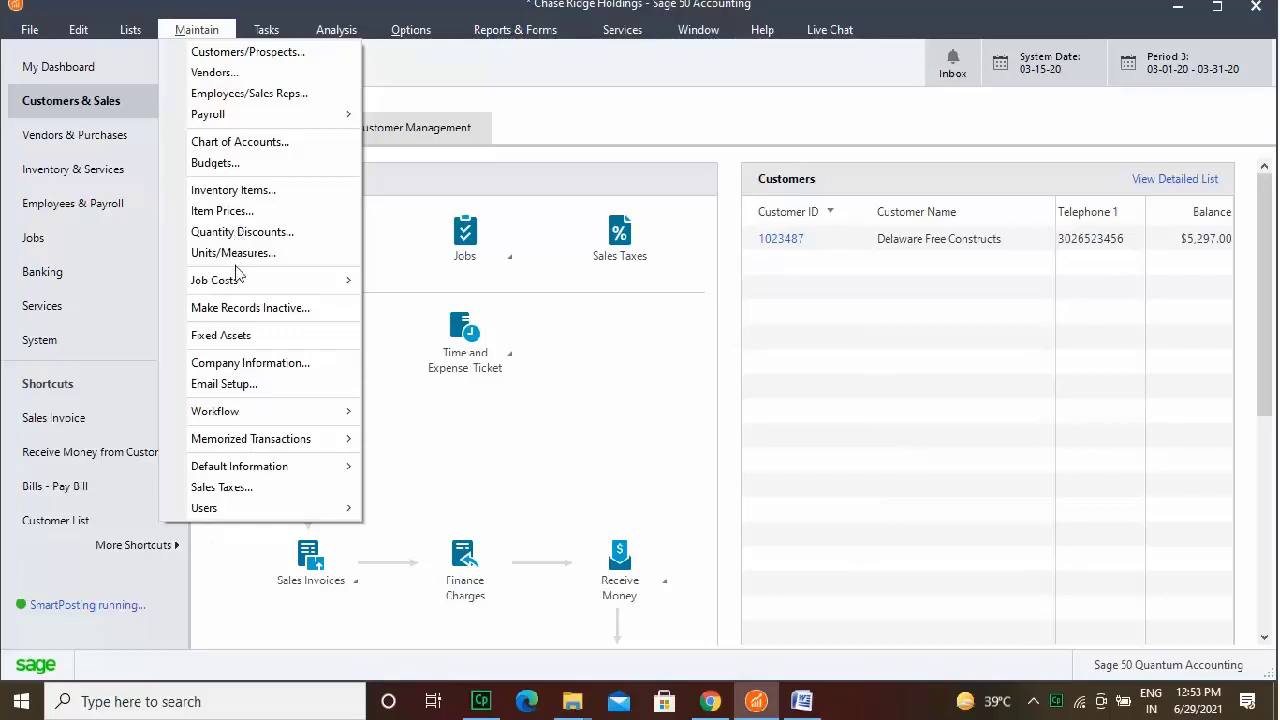
mouse_move(241, 513)
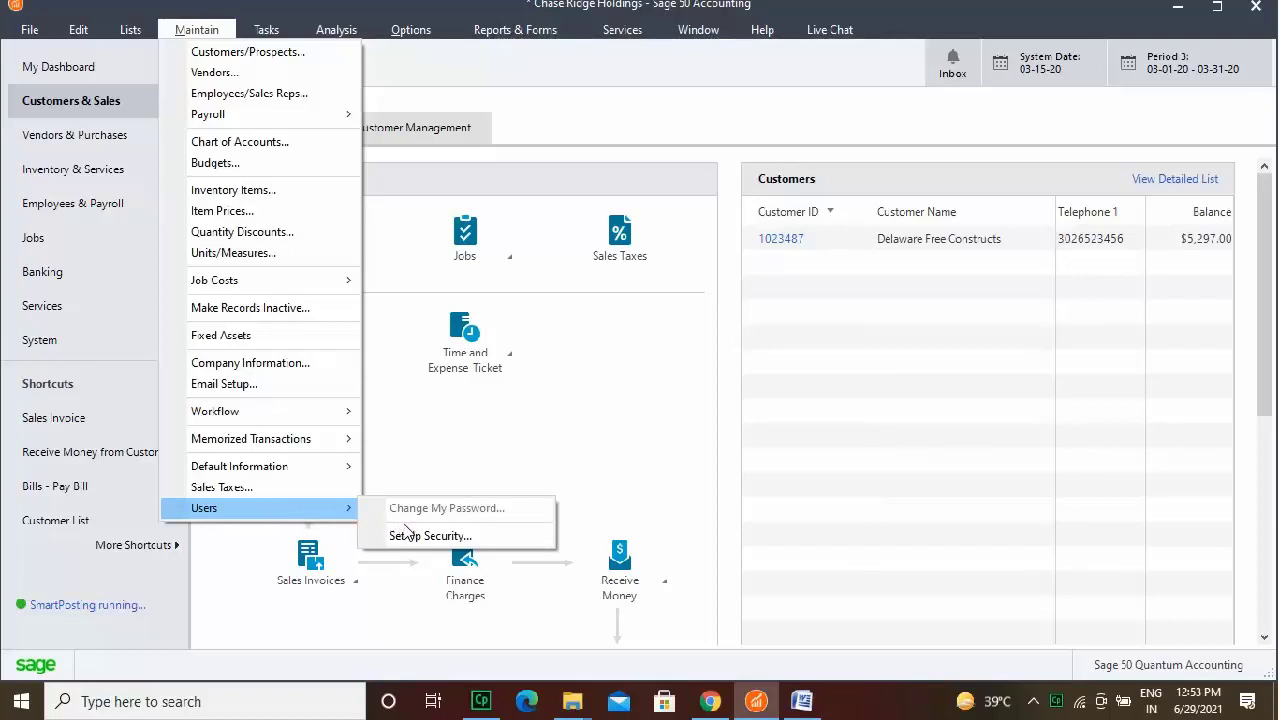
left_click(414, 538)
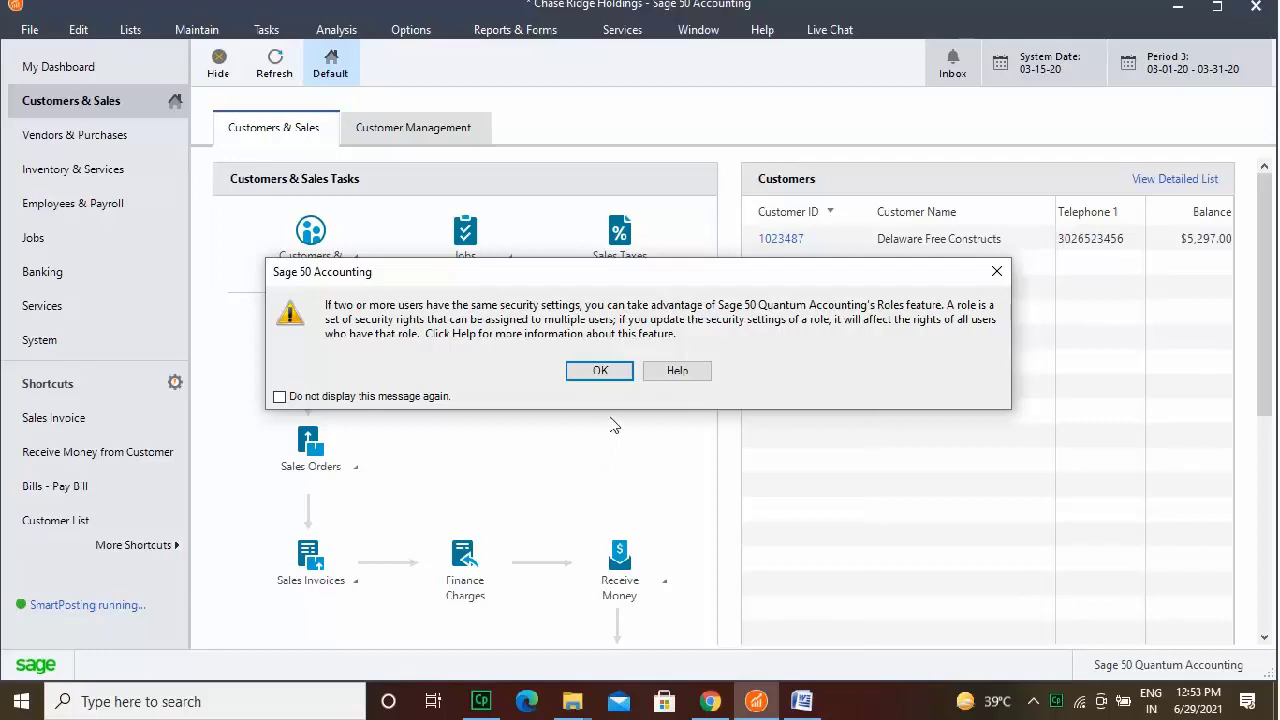
left_click(614, 371)
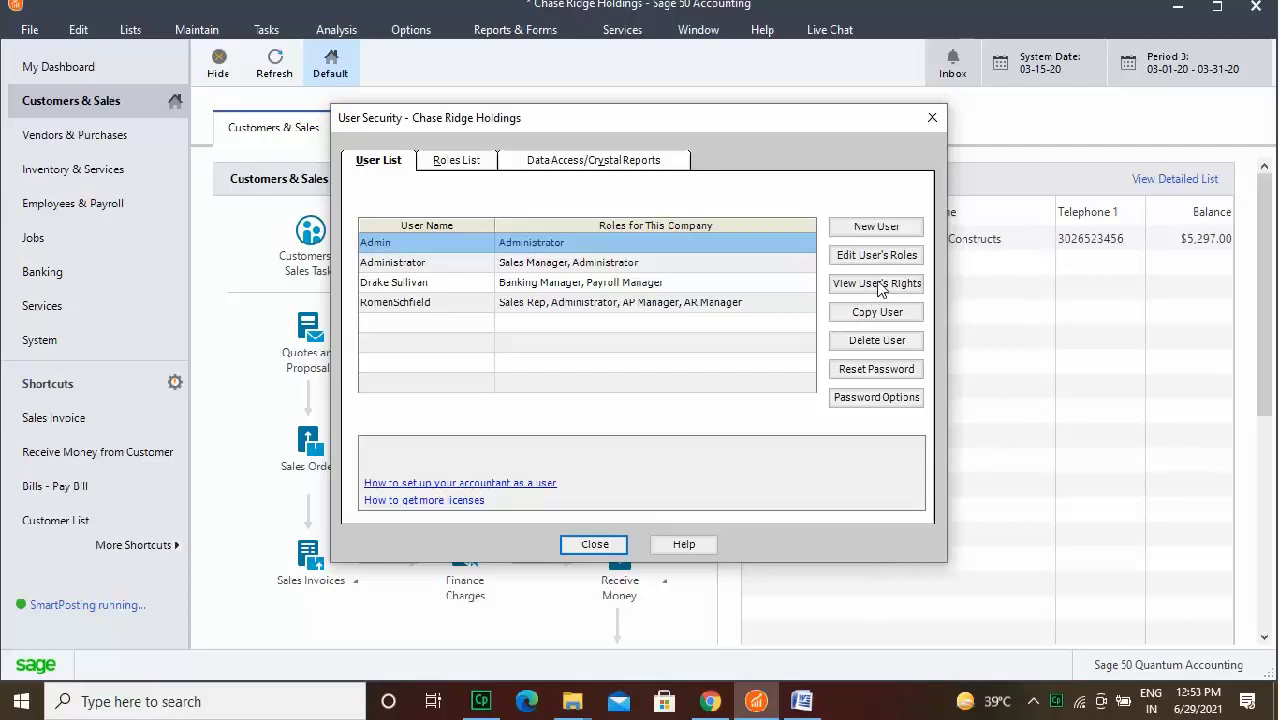
Save a new user with their user name, a password, and only the Inventory Mgr role.
left_click(893, 227)
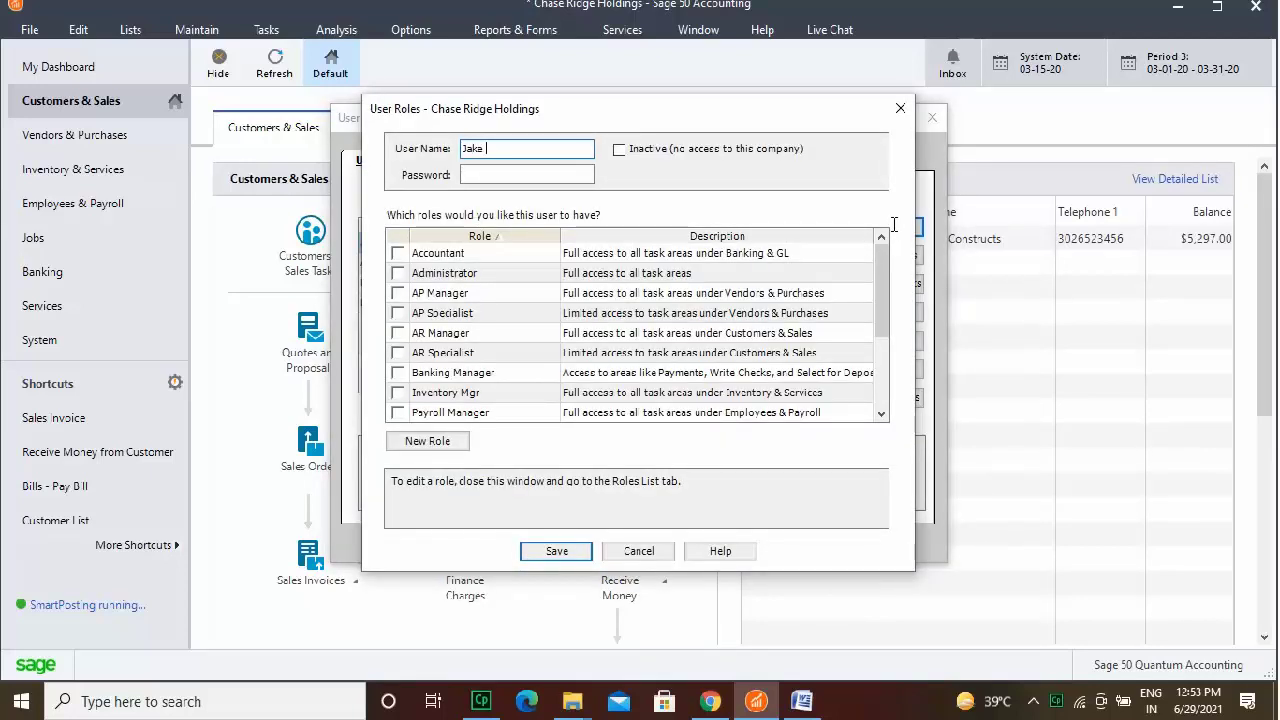
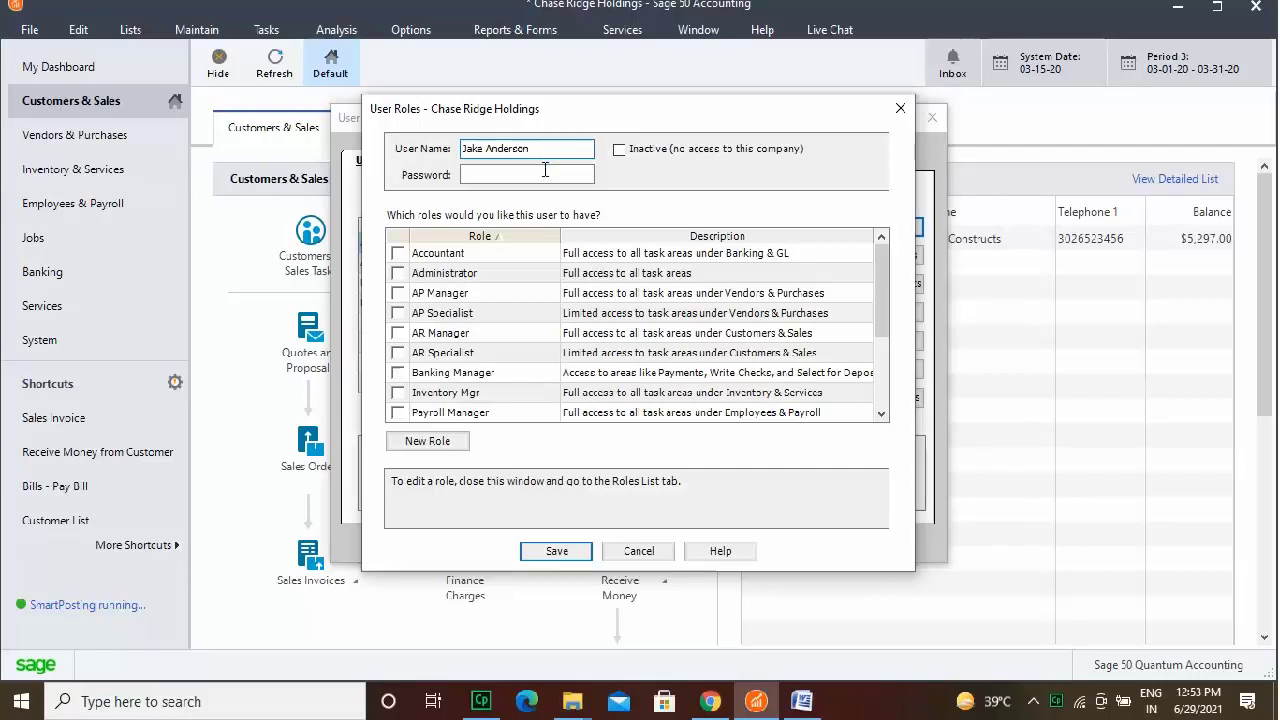
left_click(545, 172)
type("***")
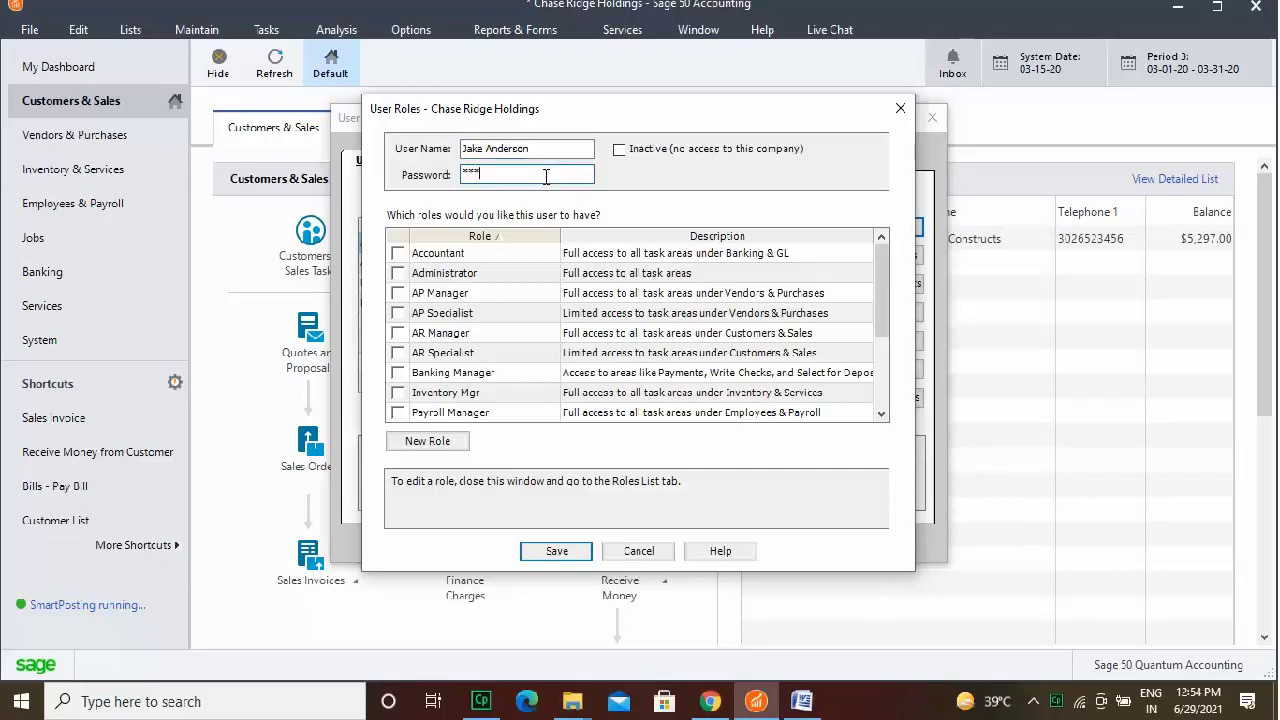
type("***********")
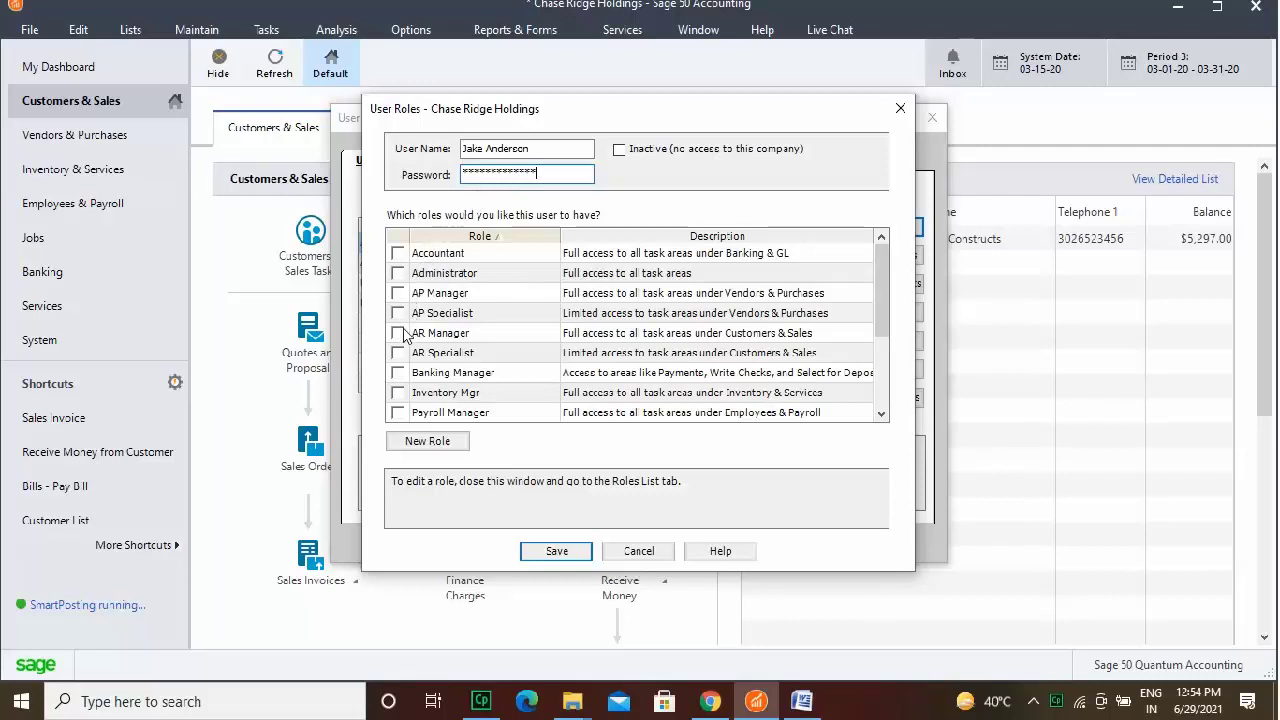
left_click(398, 394)
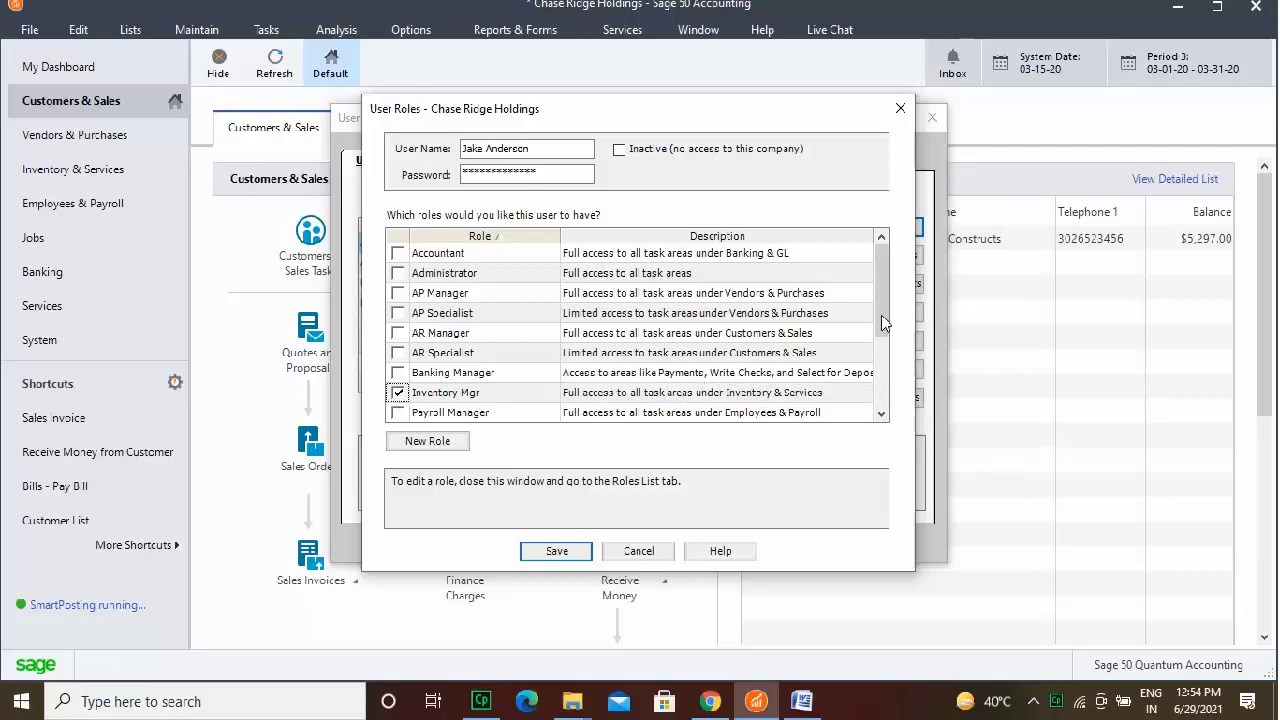
left_click_drag(882, 312, 883, 358)
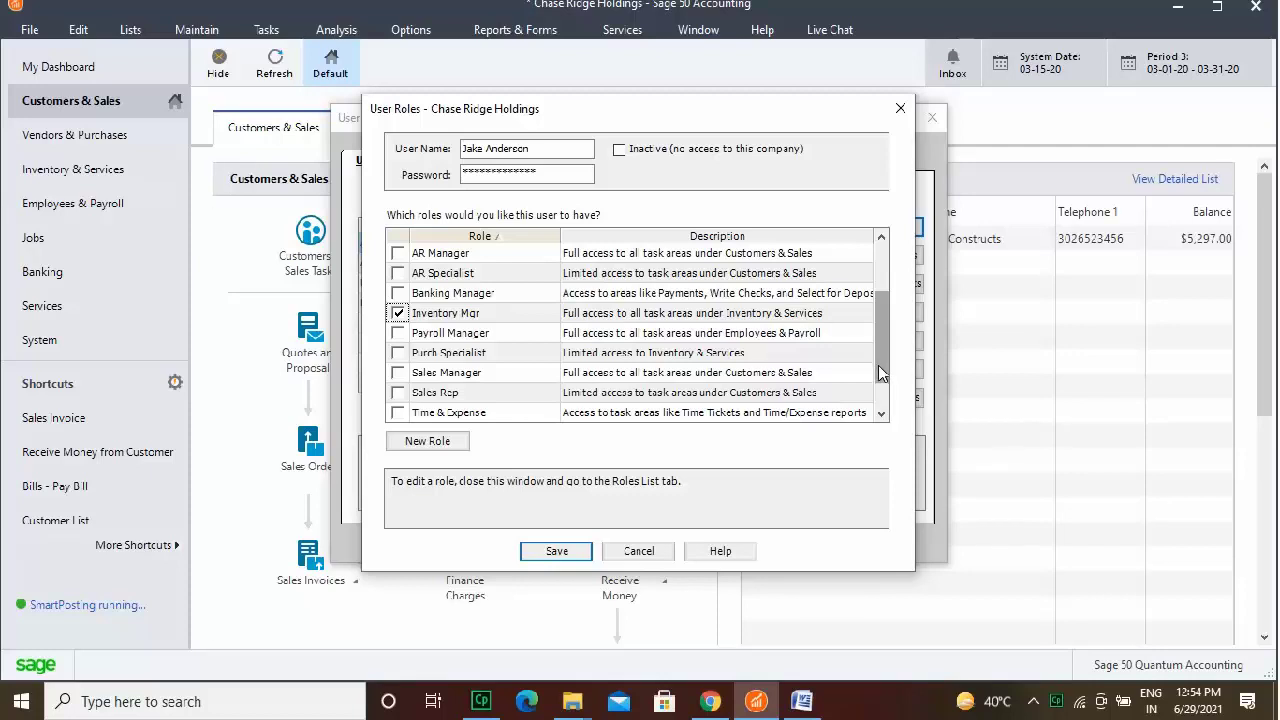
left_click_drag(880, 372, 879, 384)
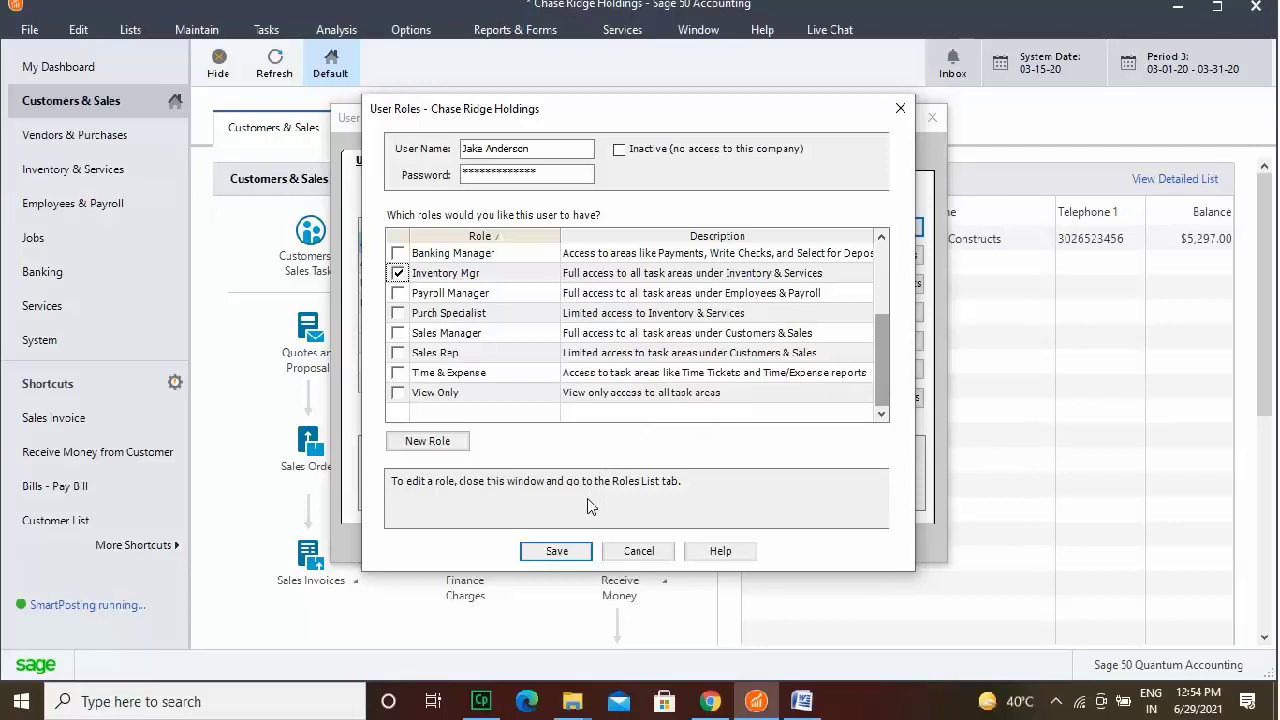
left_click(580, 551)
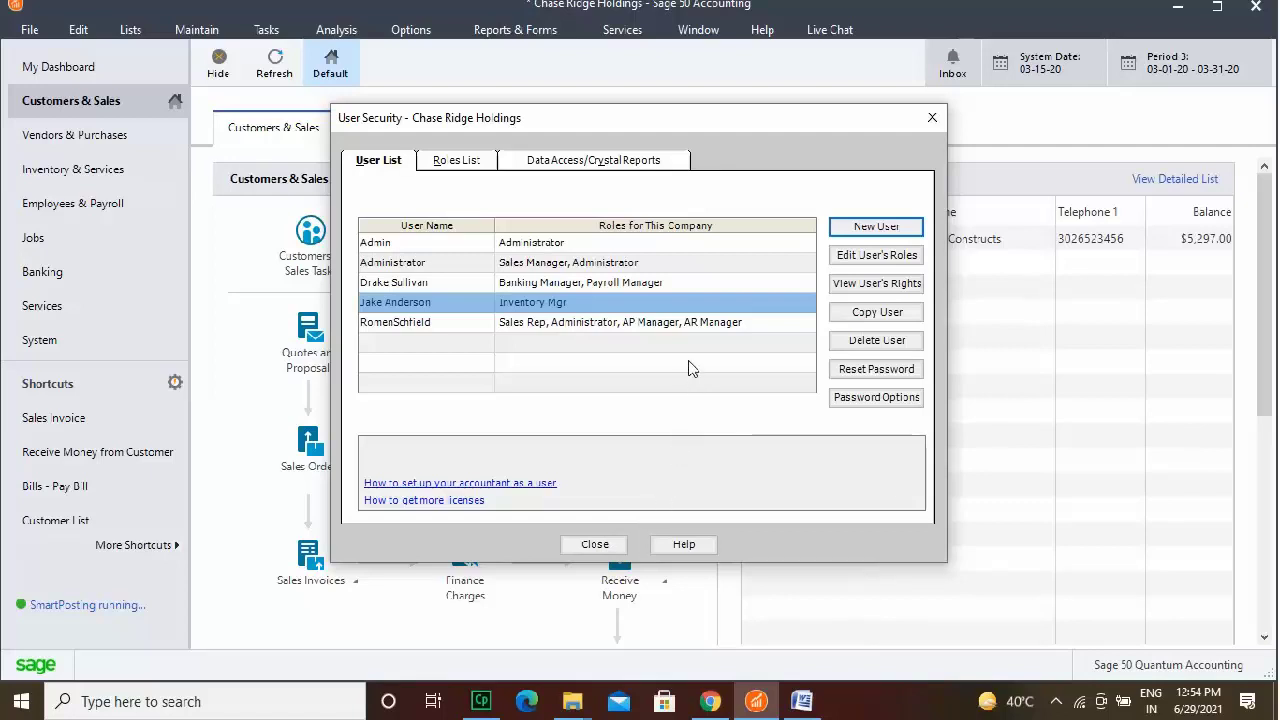
Leave the Banking/Payroll user with only Payroll Manager, and remove Administrator from the Administrator user.
left_click(695, 285)
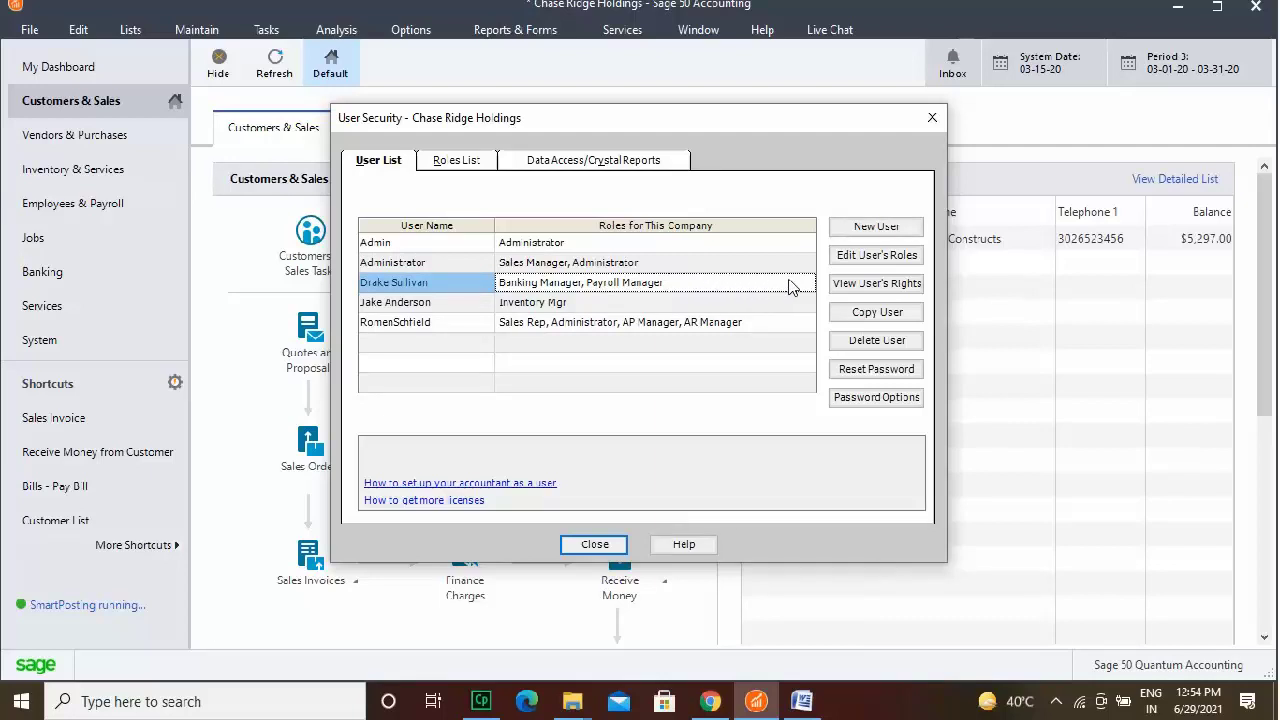
left_click(878, 257)
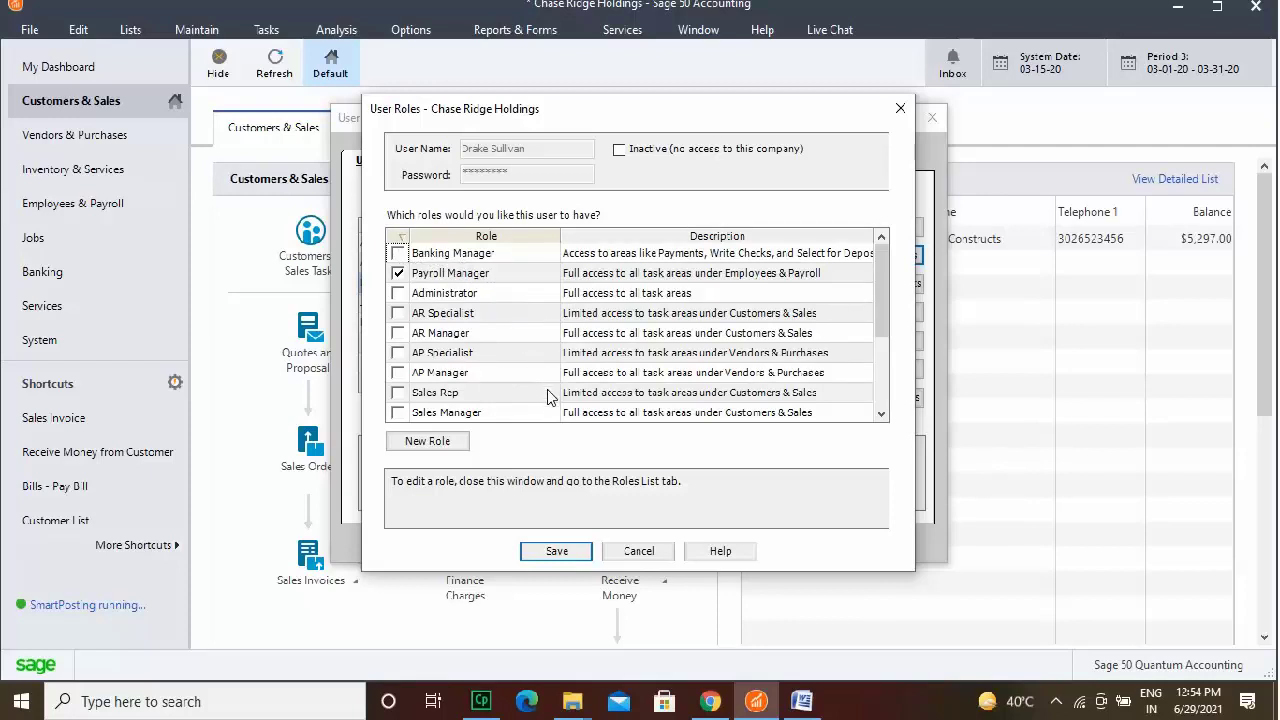
left_click(560, 551)
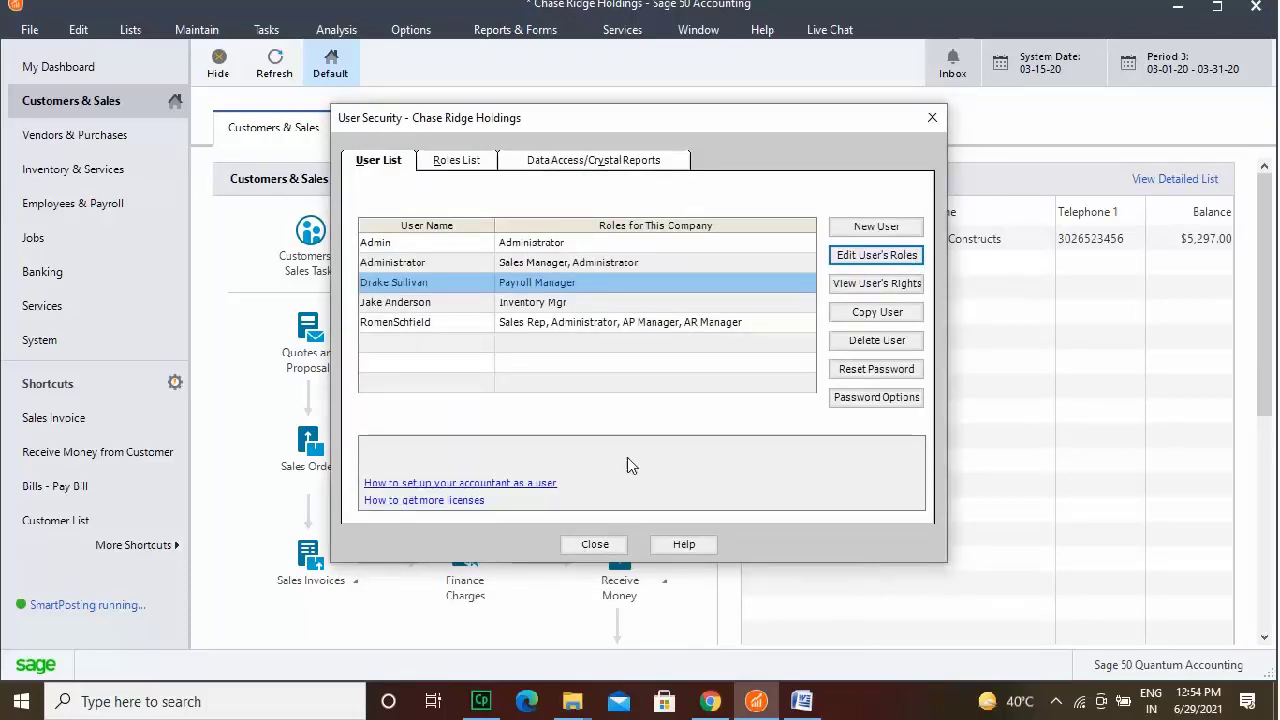
left_click(641, 264)
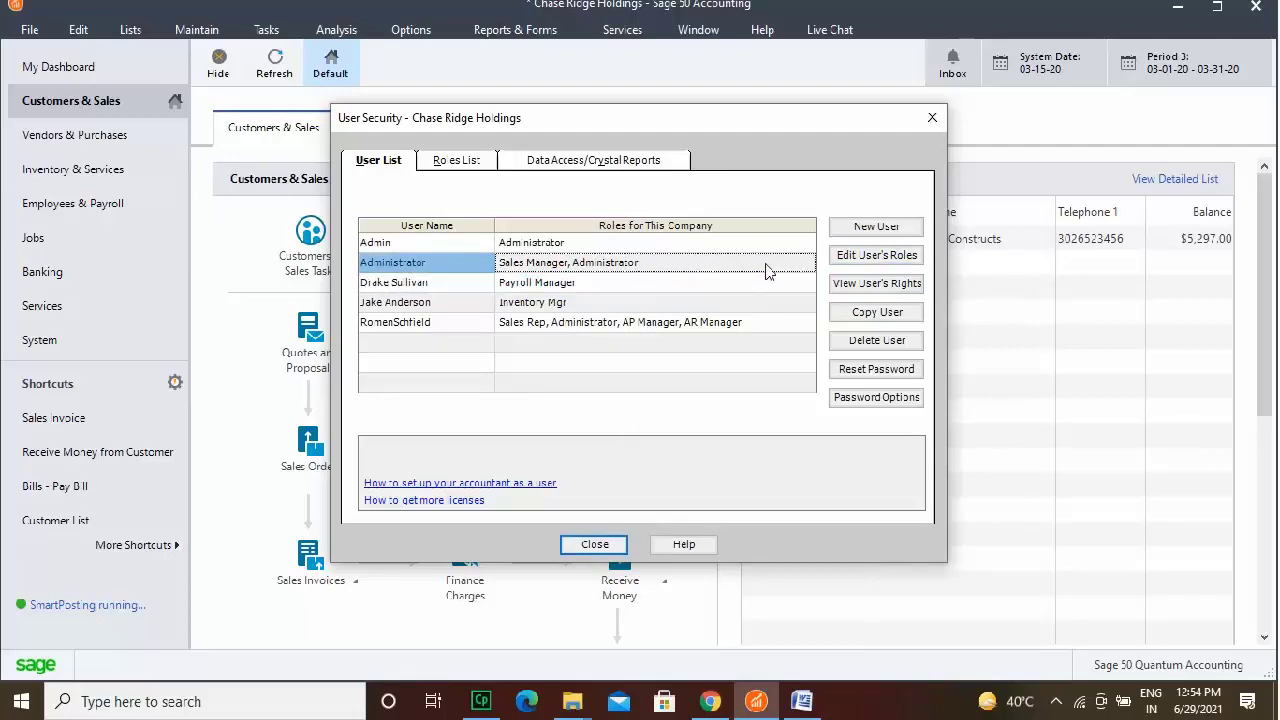
left_click(892, 258)
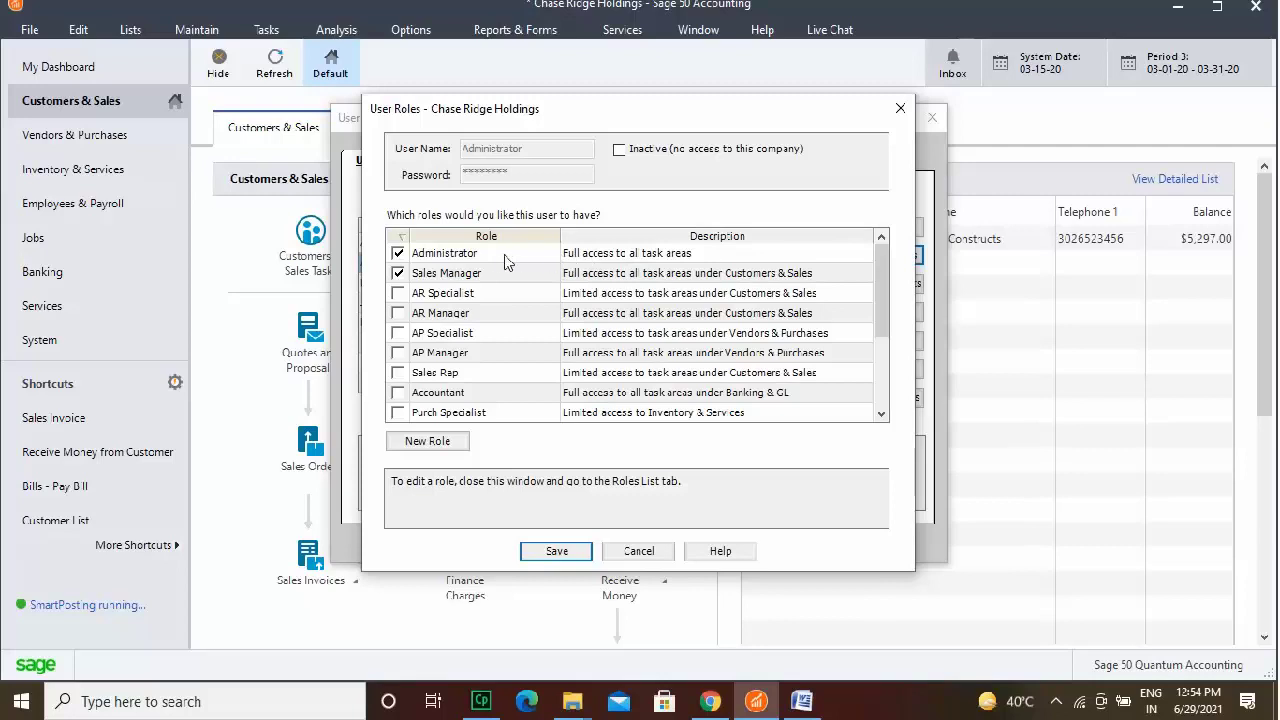
left_click(398, 255)
left_click(557, 552)
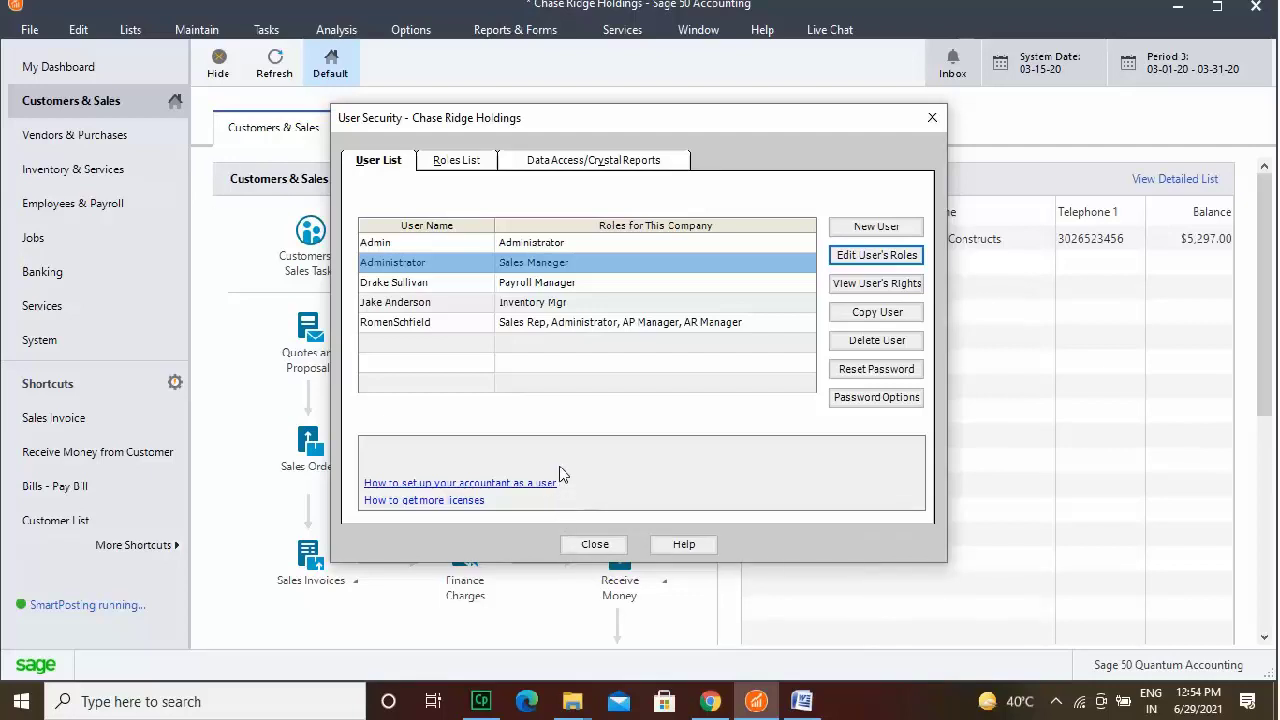
Remove AR Manager, Sales Rep and Administrator from the last user, leaving only AP Manager.
left_click(559, 326)
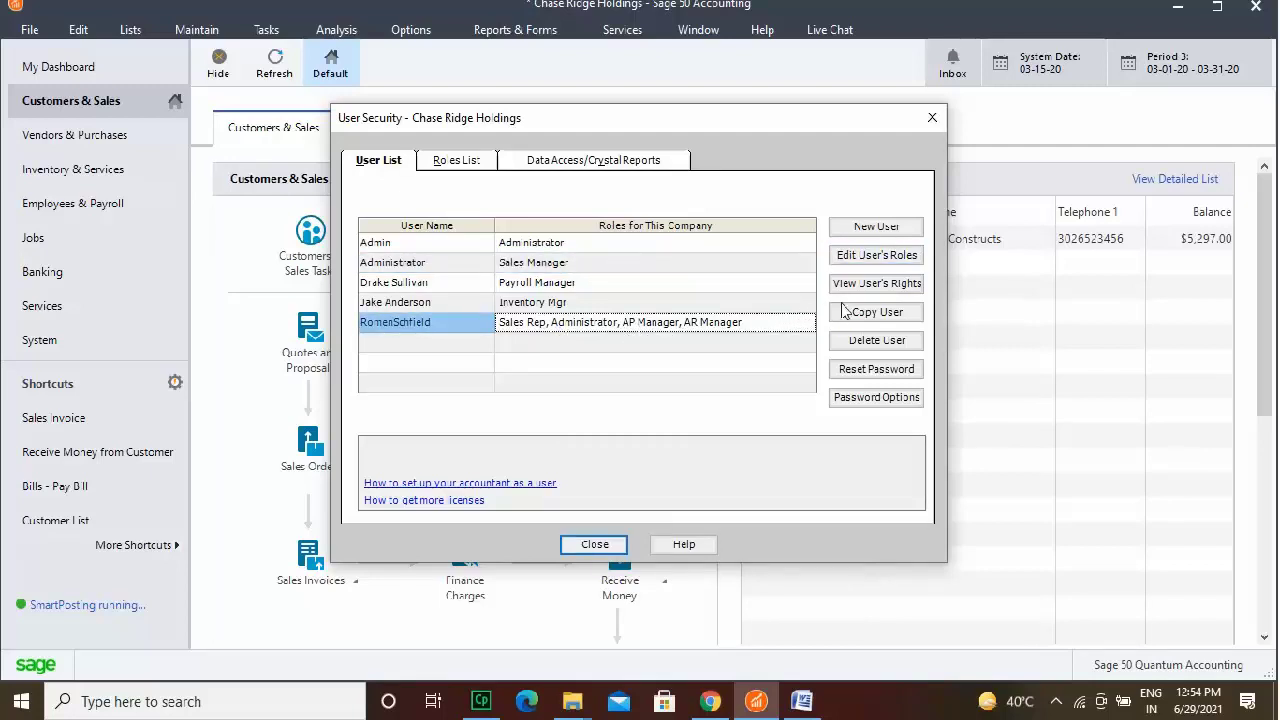
left_click(876, 256)
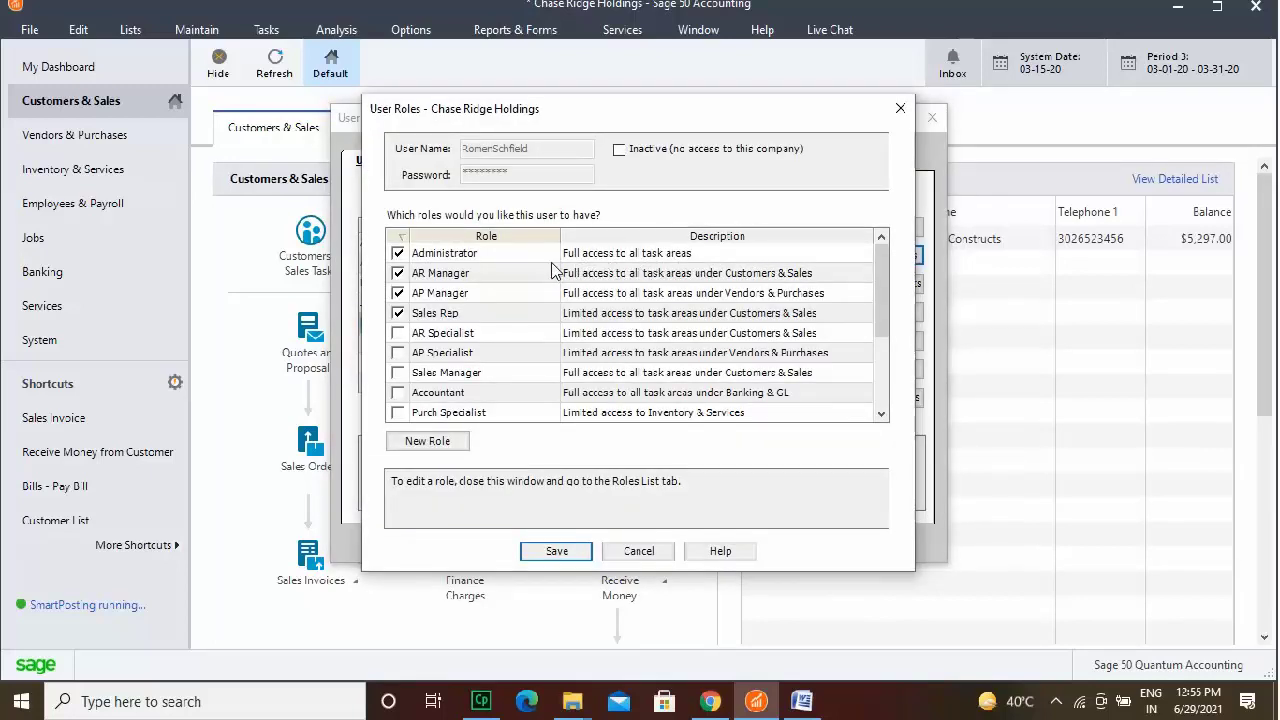
left_click(398, 274)
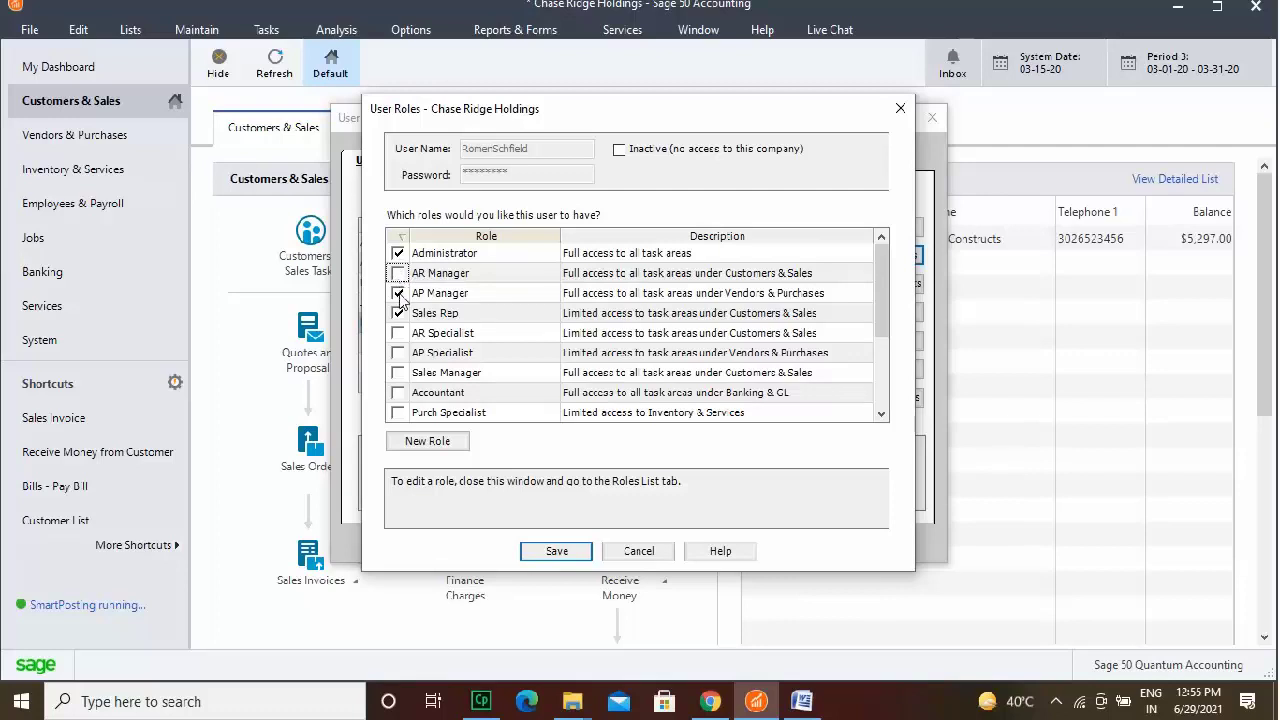
left_click(398, 313)
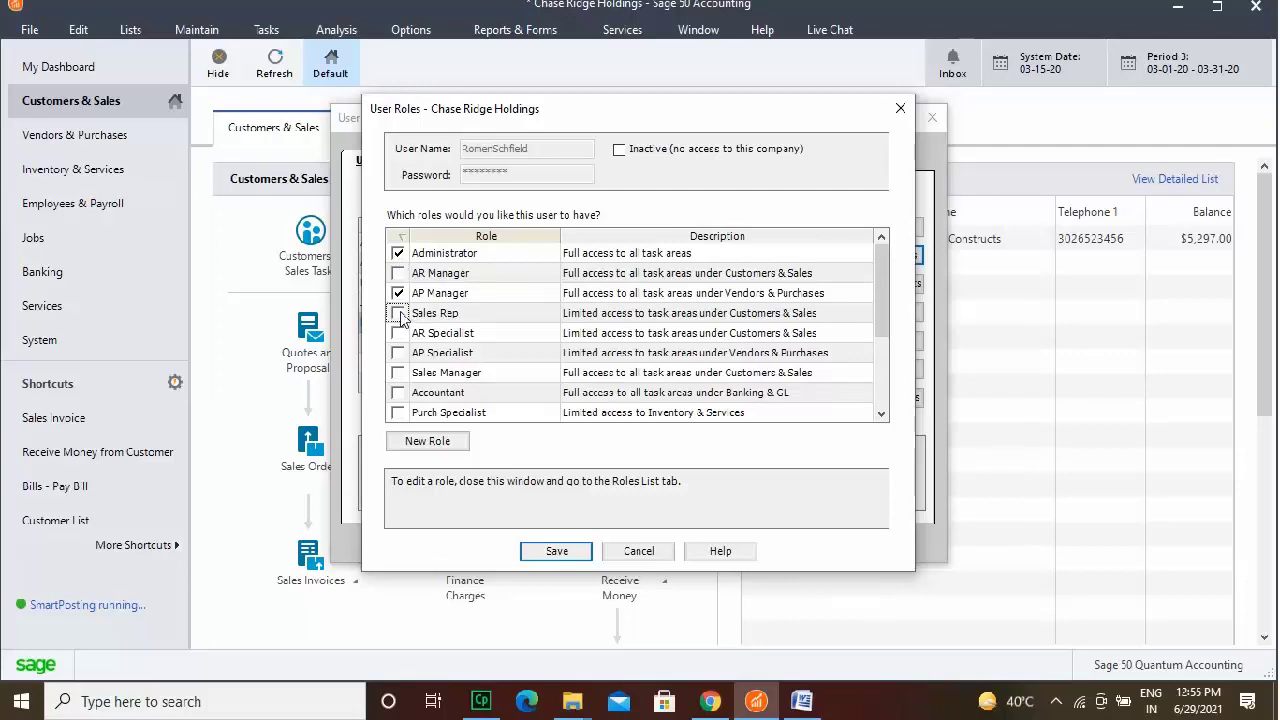
left_click(398, 254)
left_click(556, 551)
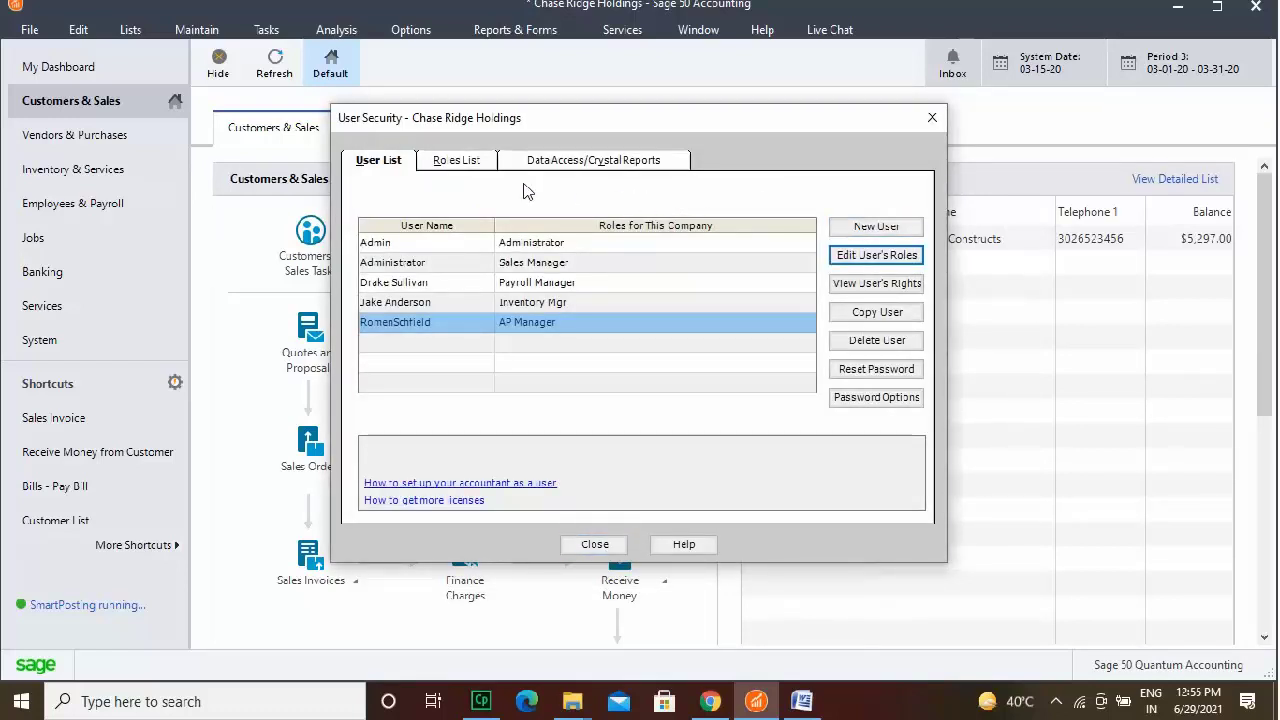
Review the Roles List and Data Access/Crystal Reports tabs, then close User Security.
left_click(476, 165)
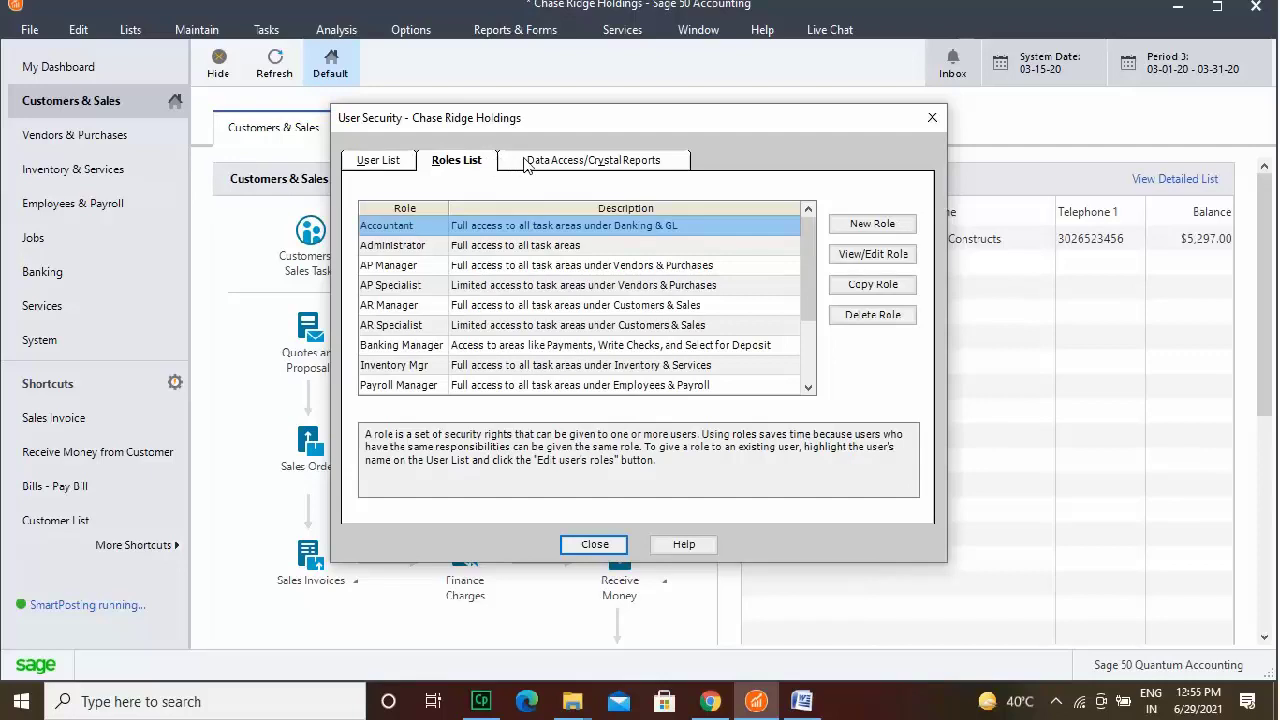
left_click(580, 163)
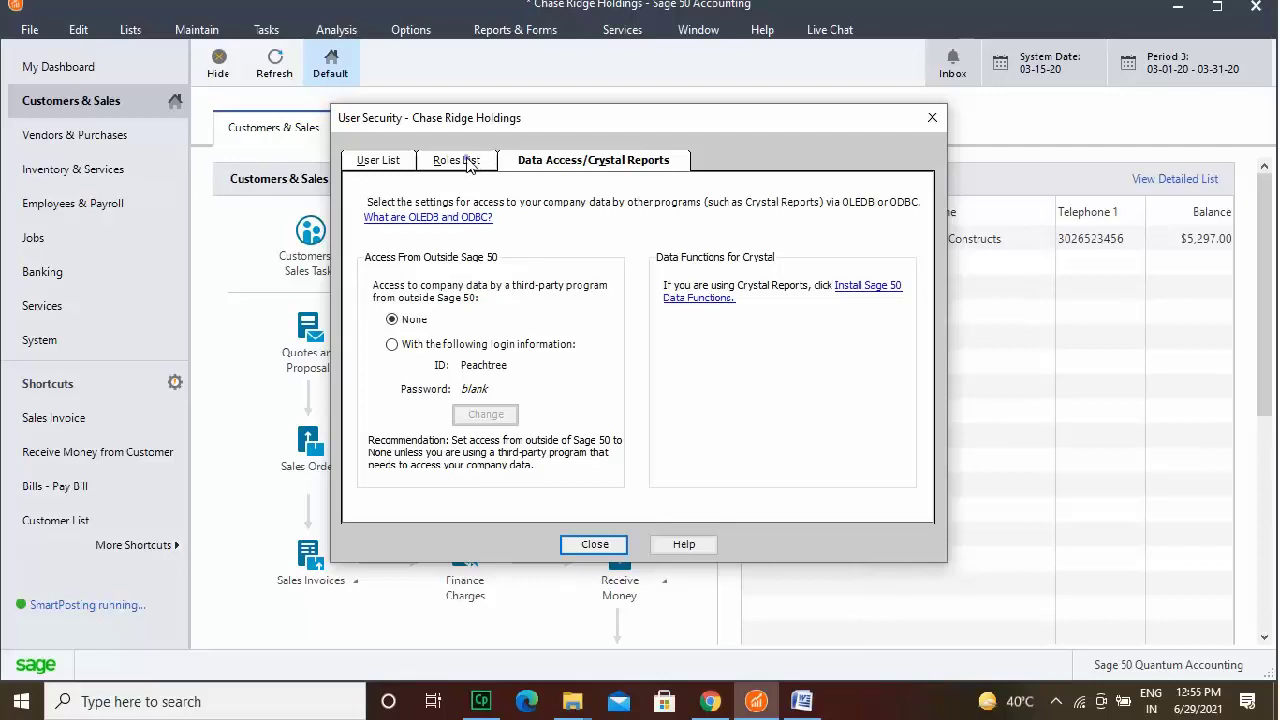
left_click(467, 163)
left_click(378, 162)
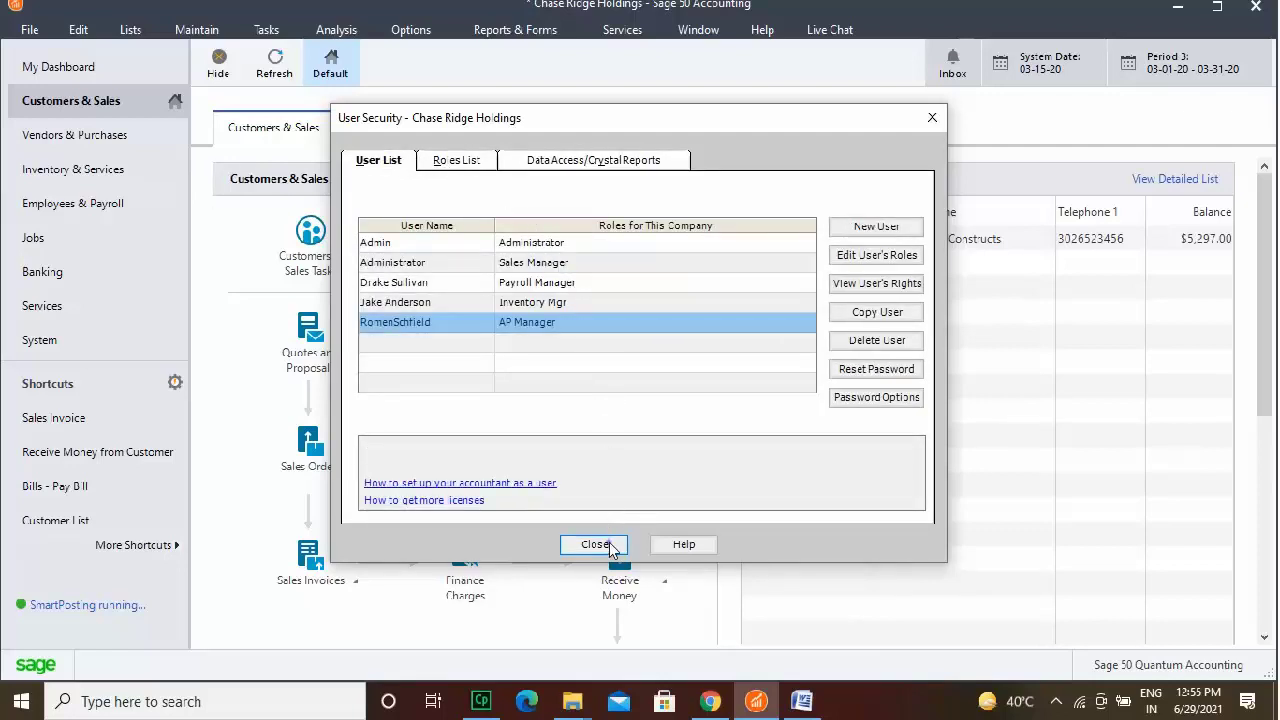
left_click(608, 545)
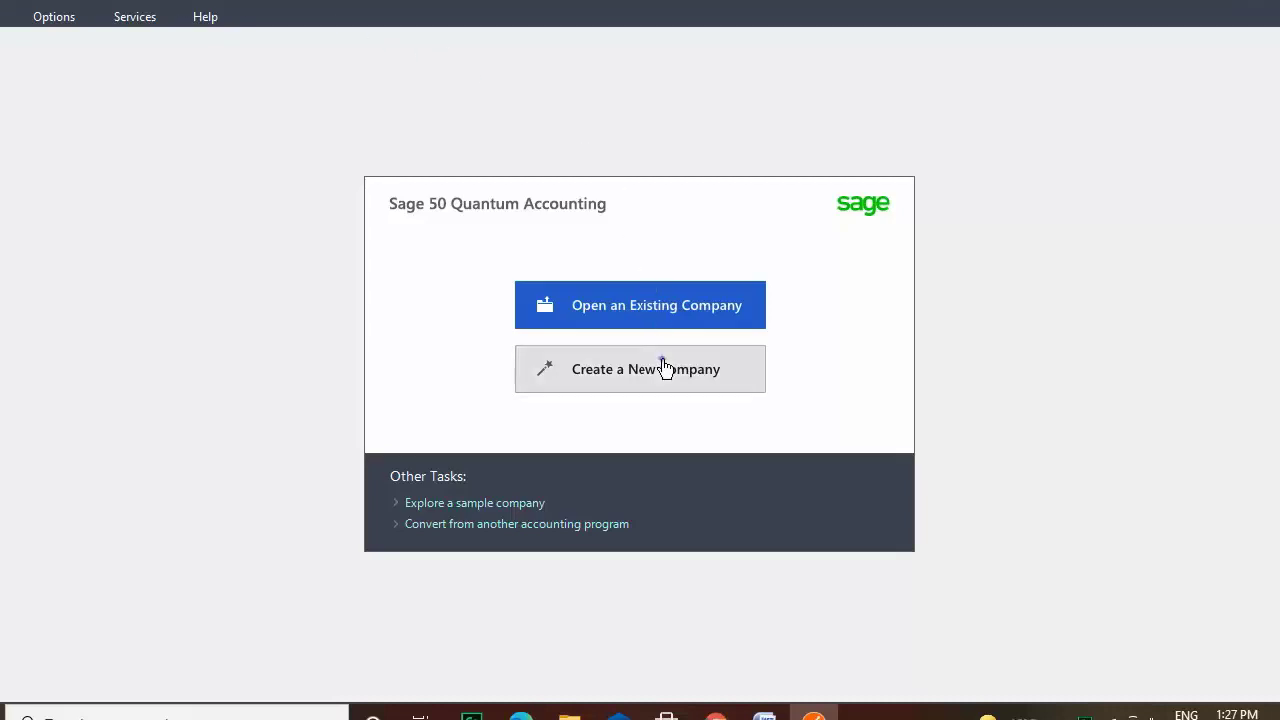
Start a new company named 'Doore Shonku' and enter its street address, suite, city, state, zip and country.
left_click(665, 368)
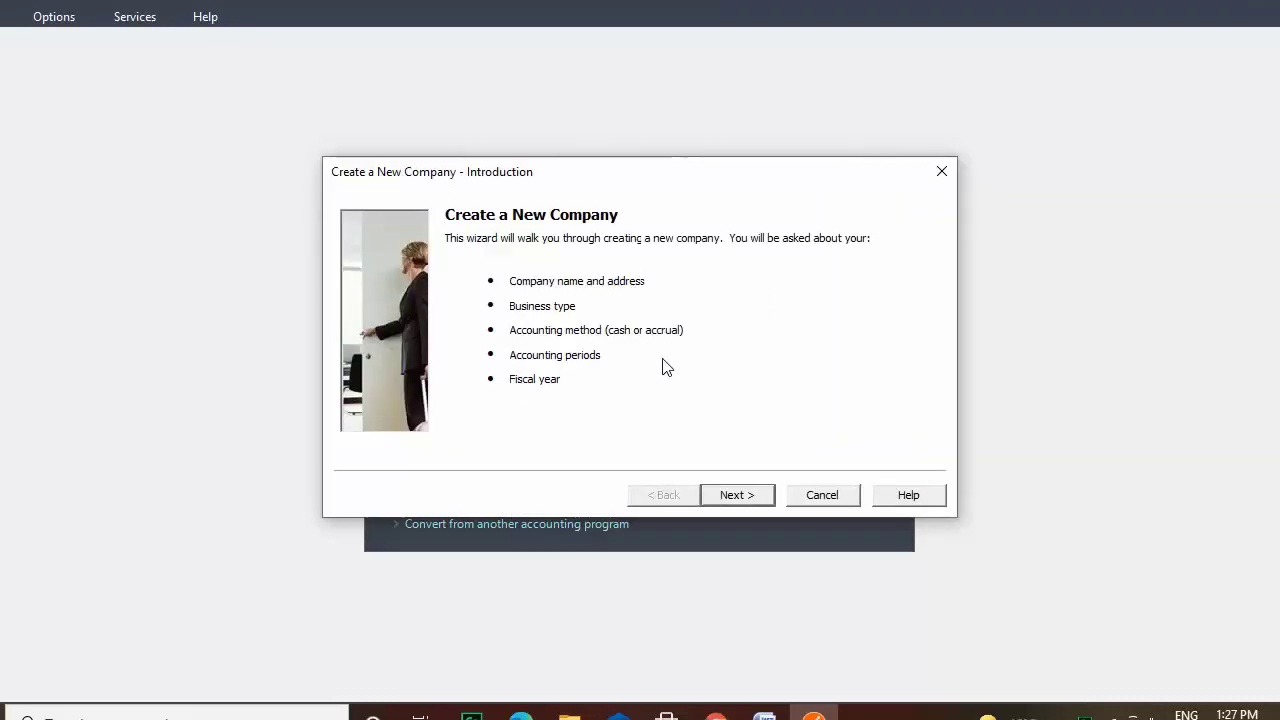
left_click(763, 503)
type("Doore Shonku")
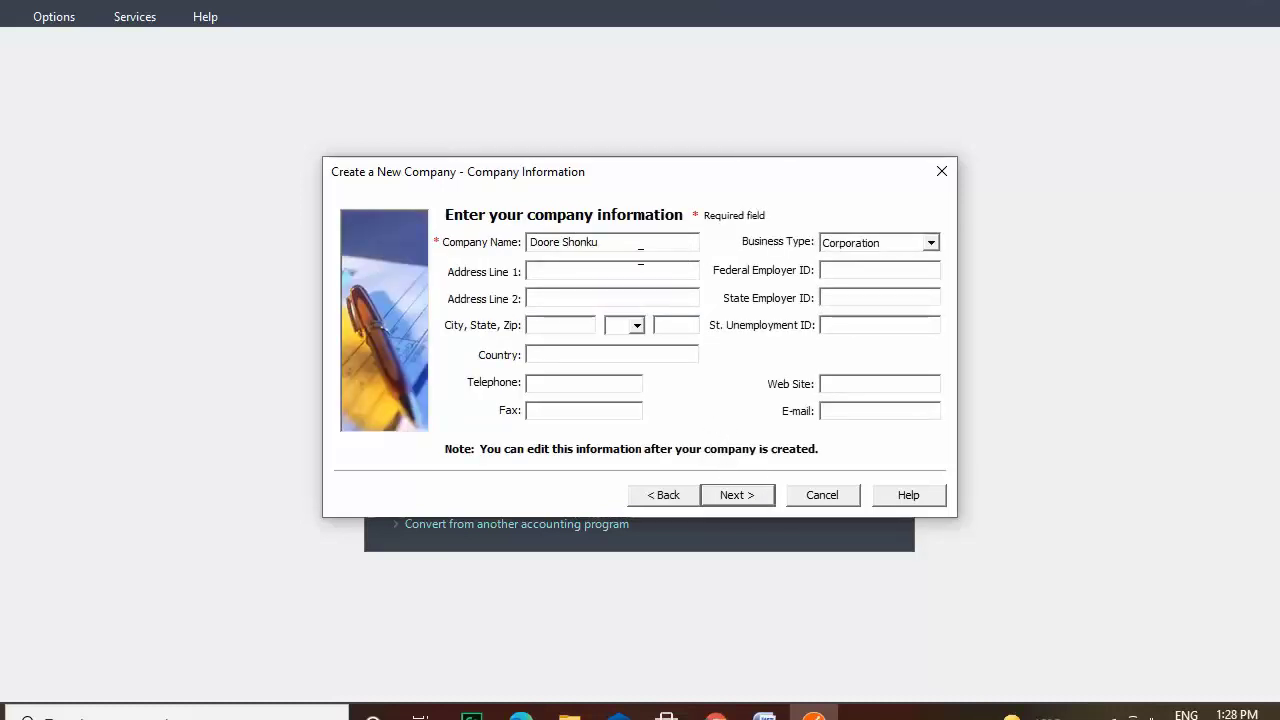
left_click(620, 269)
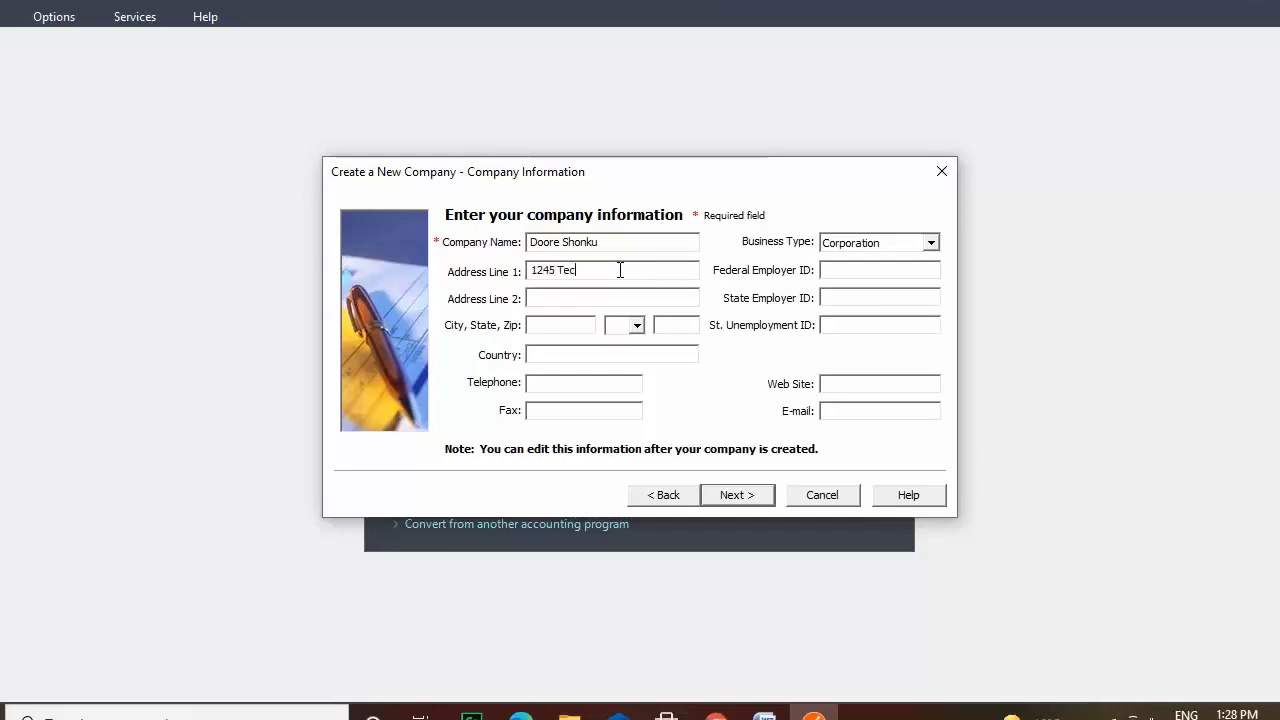
key("Tab")
type("Suite 213")
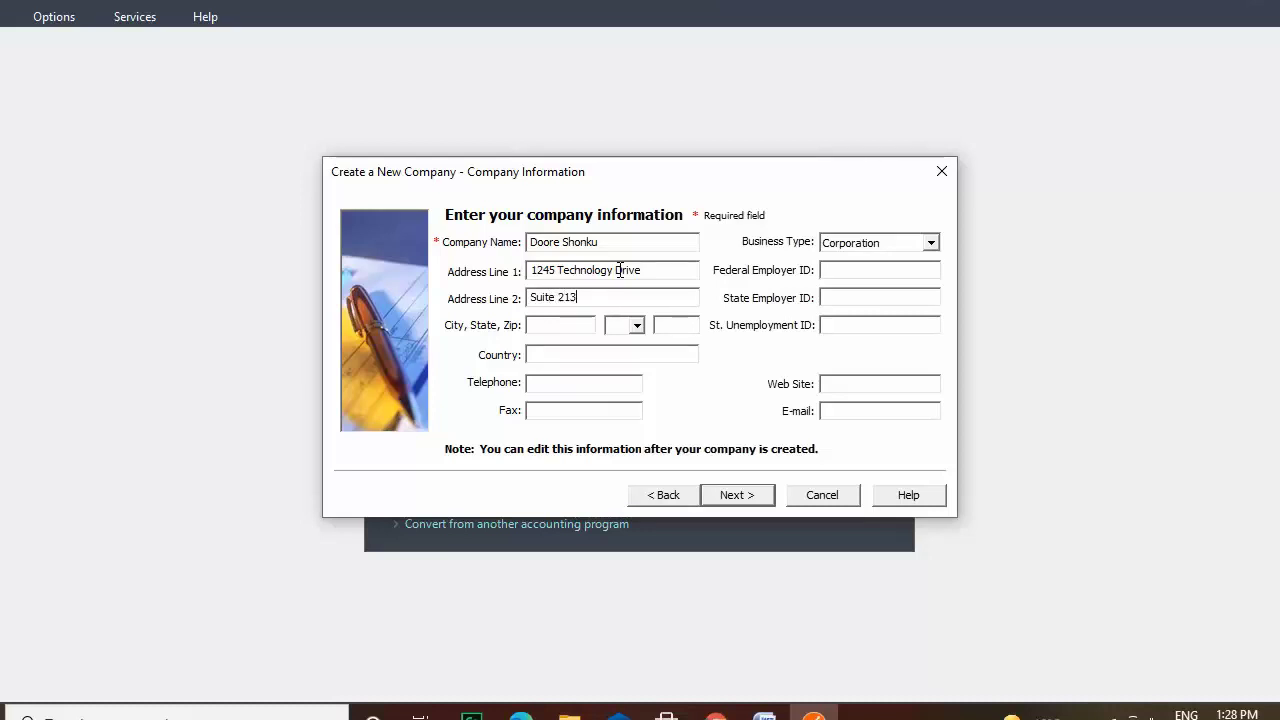
left_click(566, 326)
type("East Lansing")
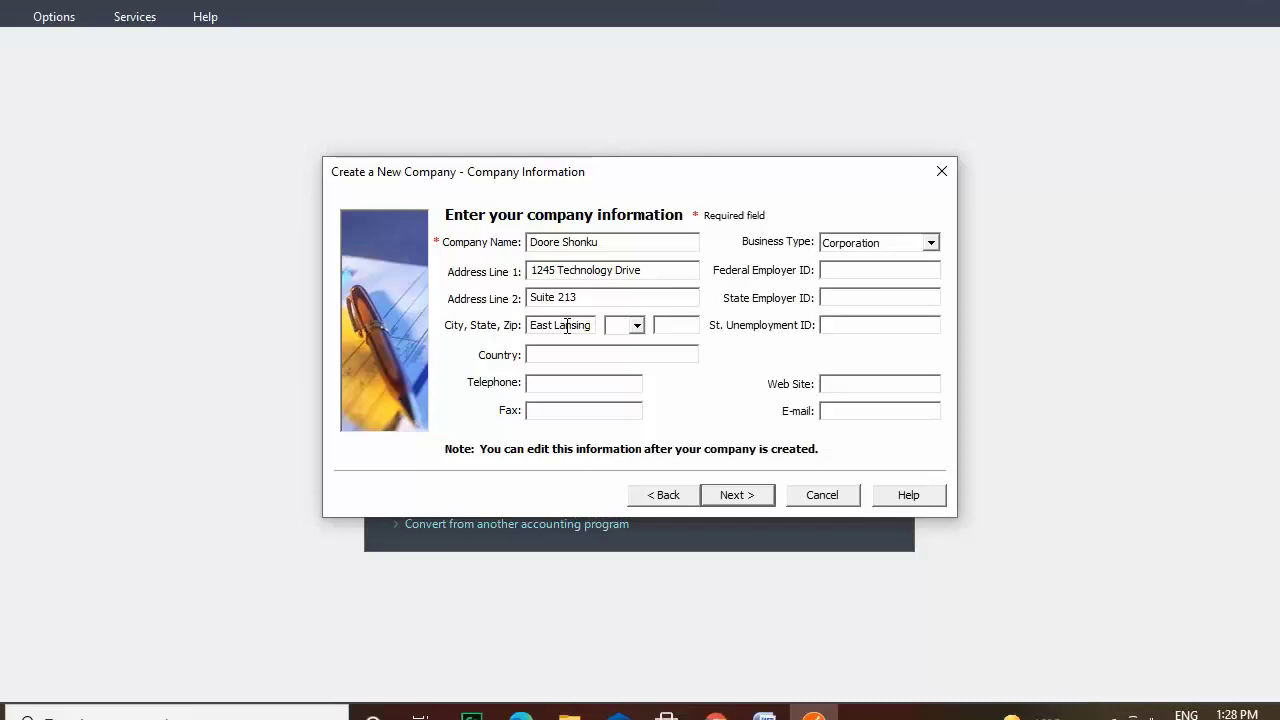
left_click(616, 326)
type("MI")
left_click(682, 322)
type("48823")
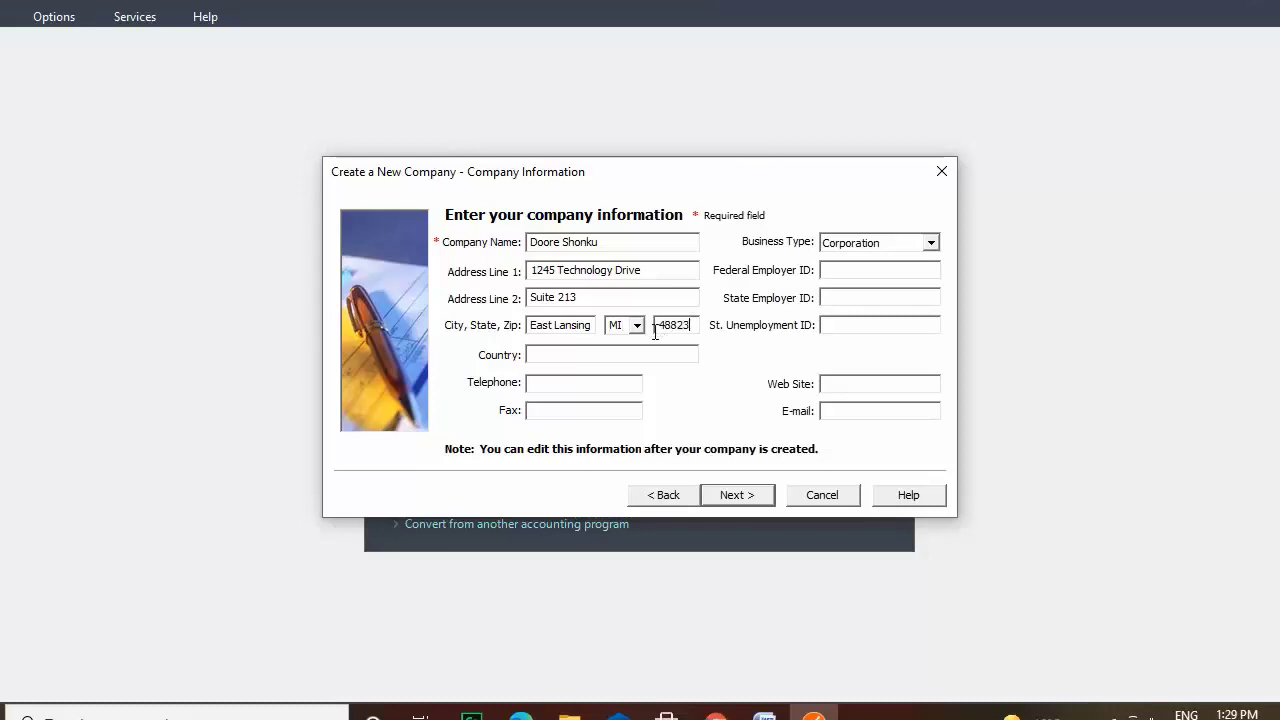
left_click(648, 356)
type("USA")
left_click(899, 270)
left_click(860, 297)
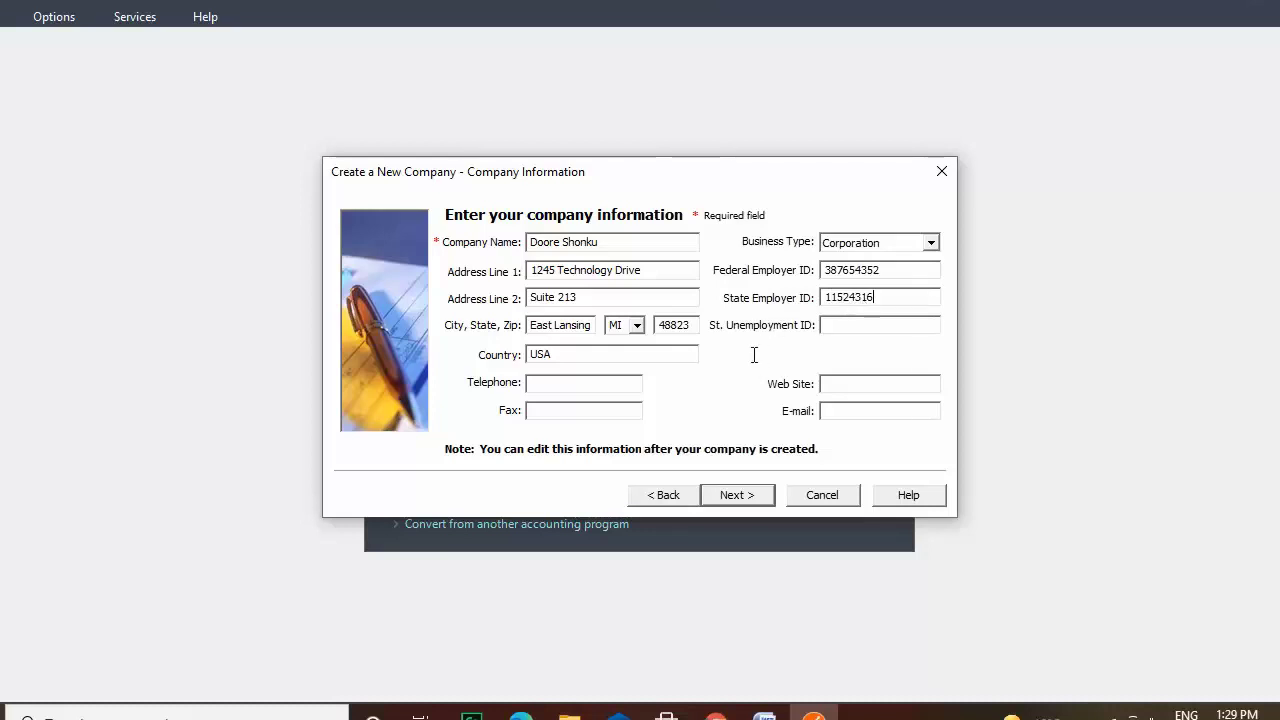
left_click(846, 326)
left_click(606, 386)
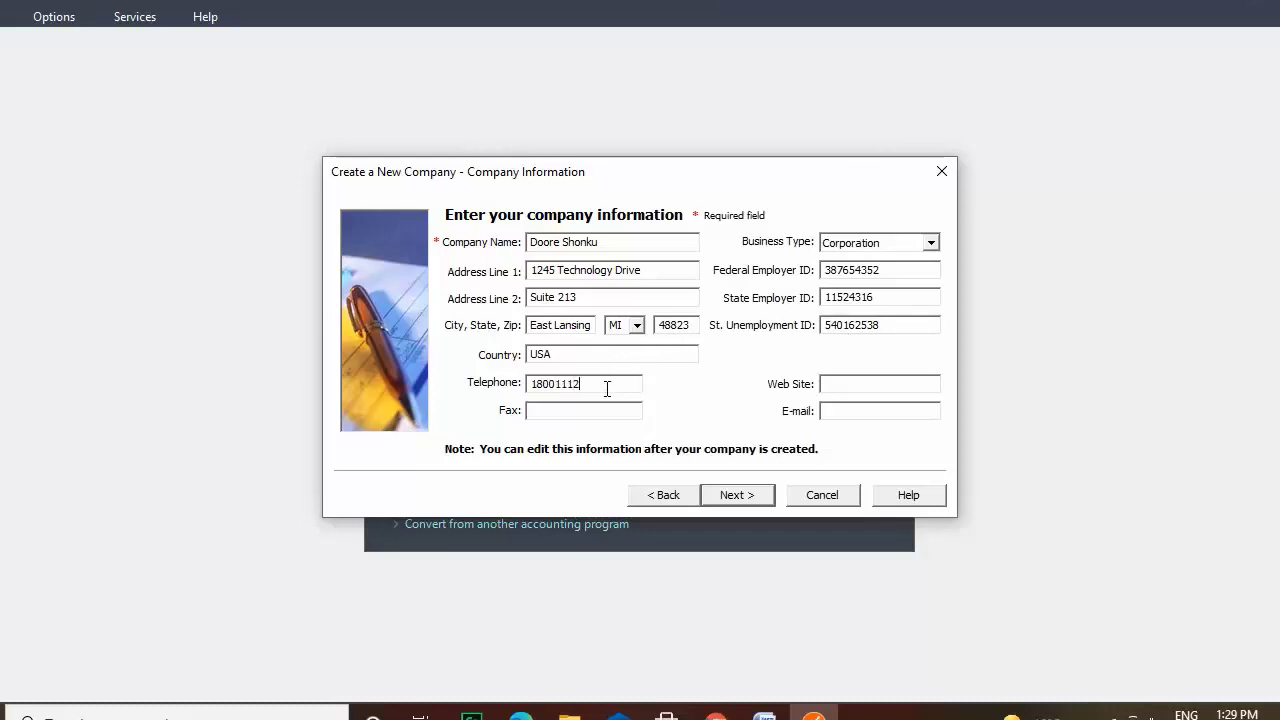
left_click(595, 410)
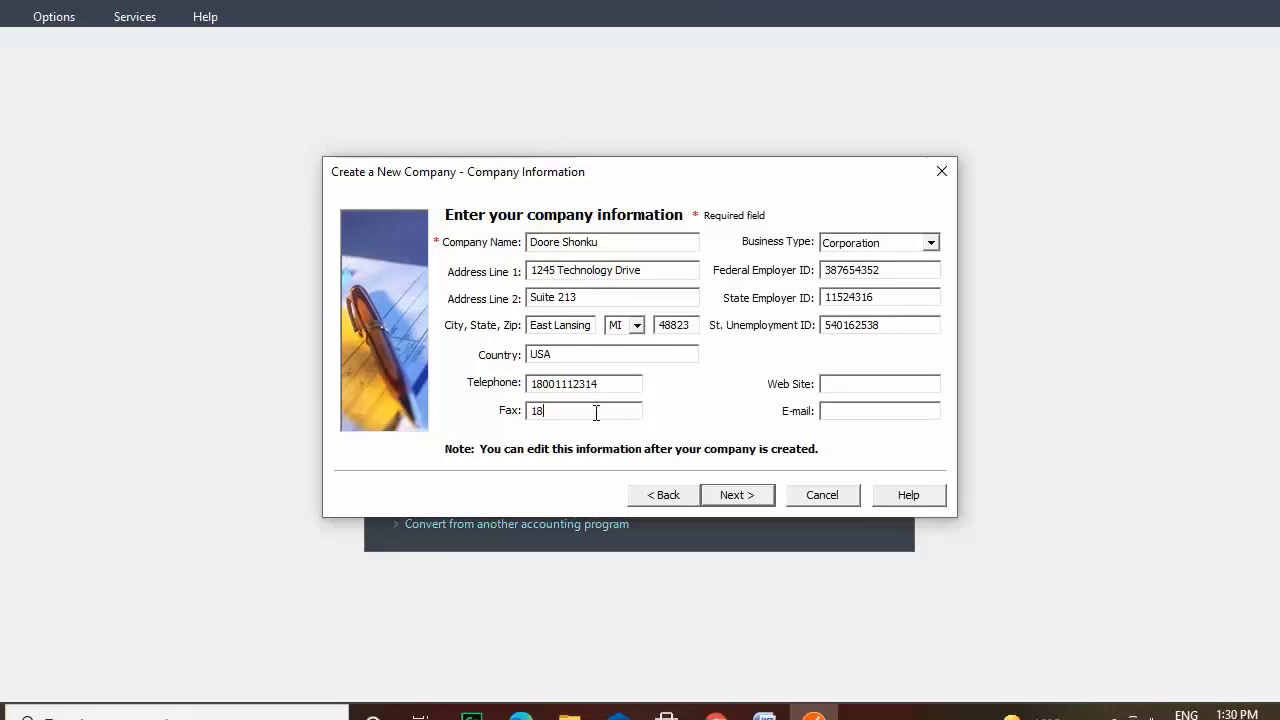
left_click(881, 379)
type("www.dooreshon")
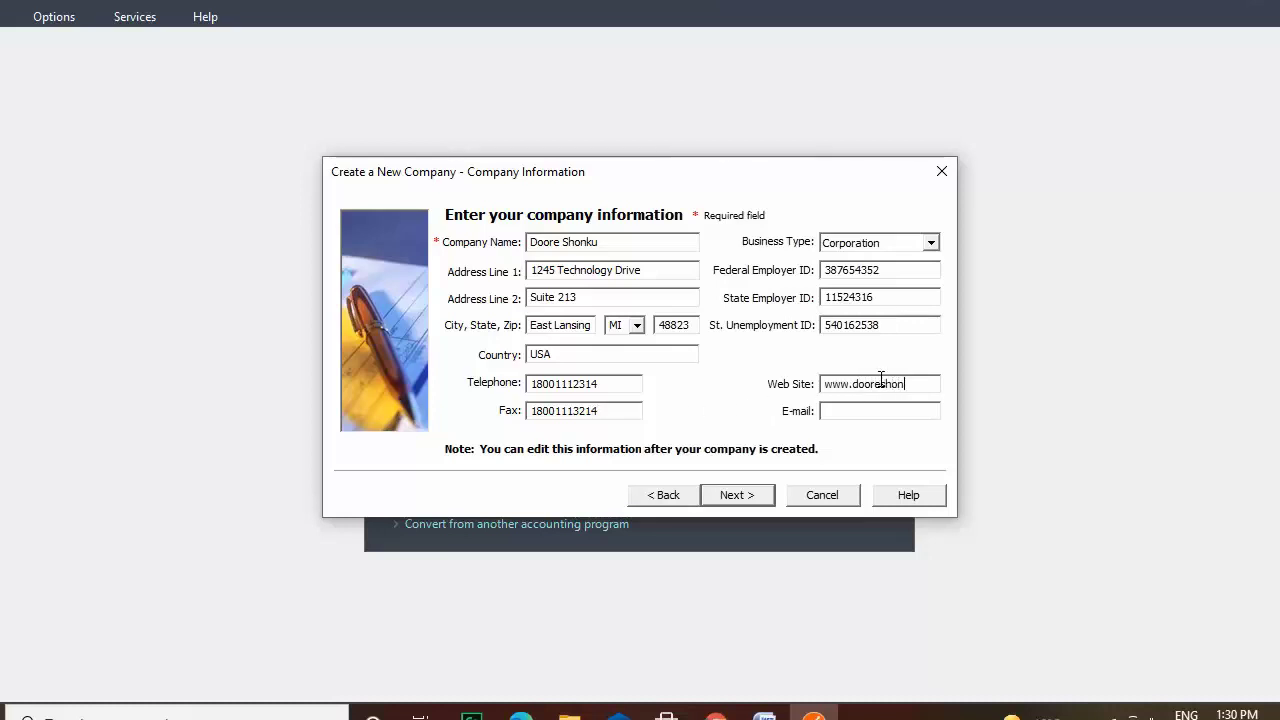
type("ku.com")
left_click(869, 411)
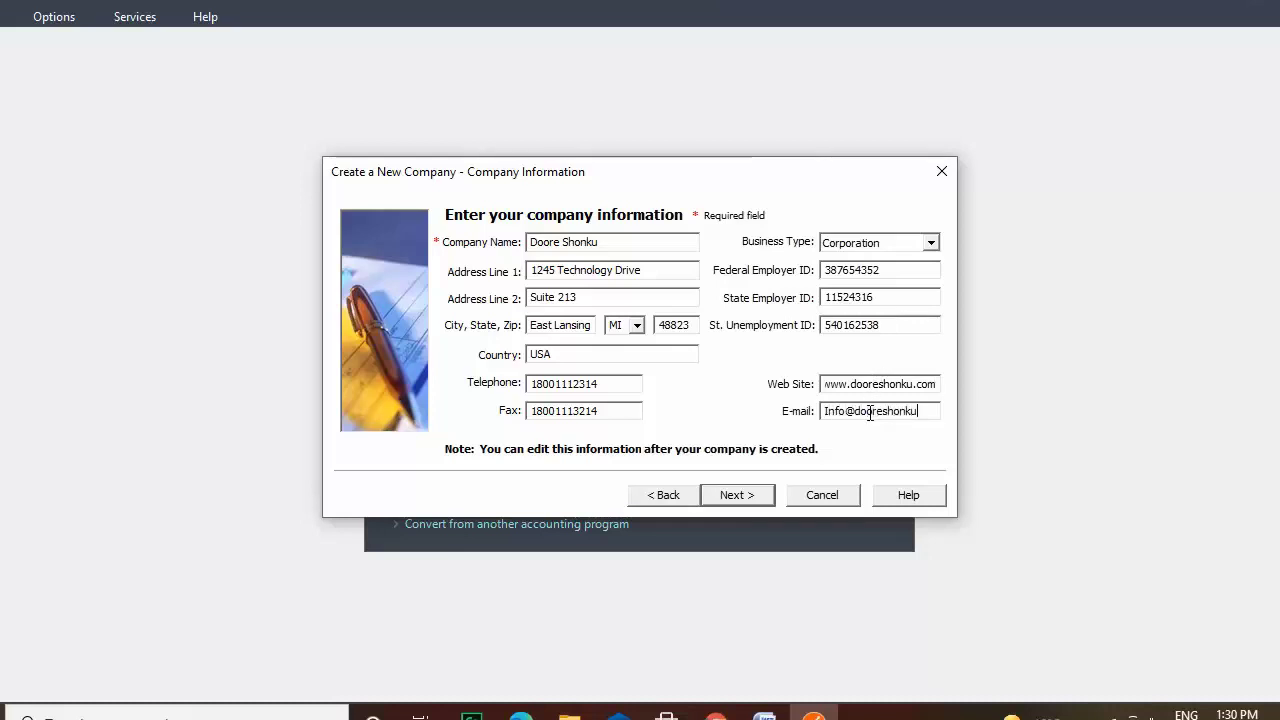
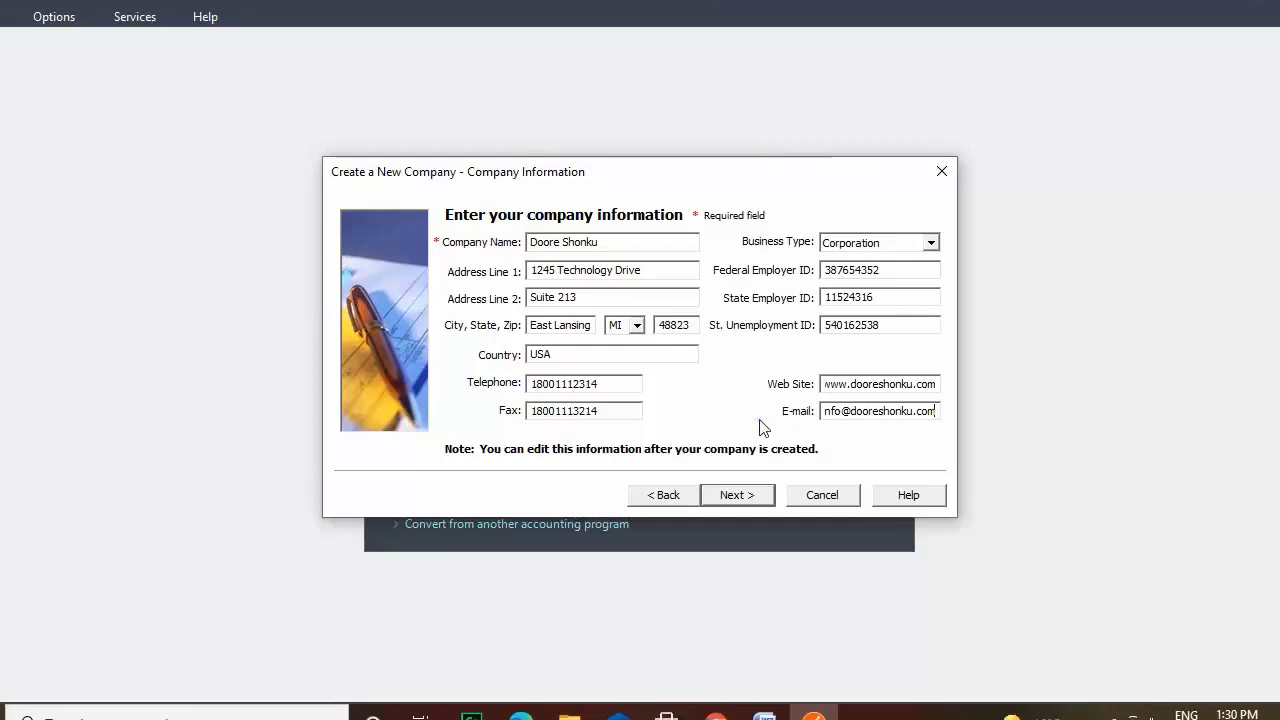
left_click(751, 494)
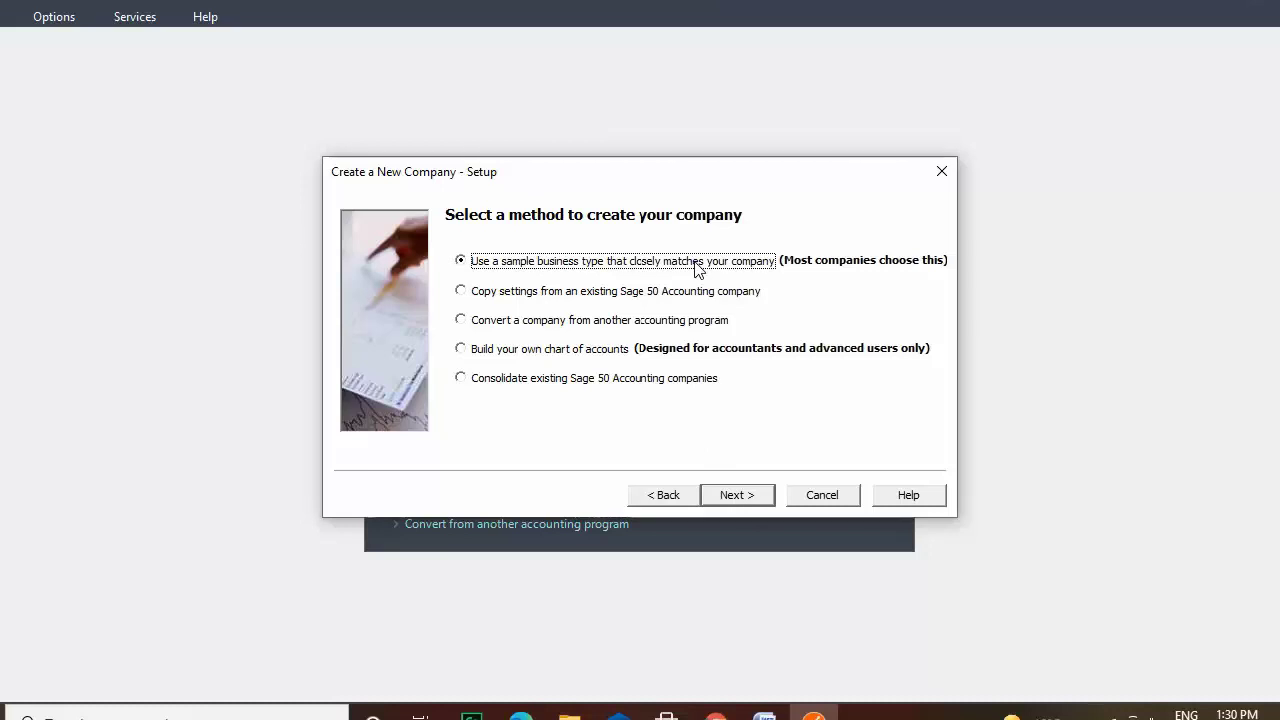
Choose a sample business type as the creation method and accept Service Company.
left_click(650, 296)
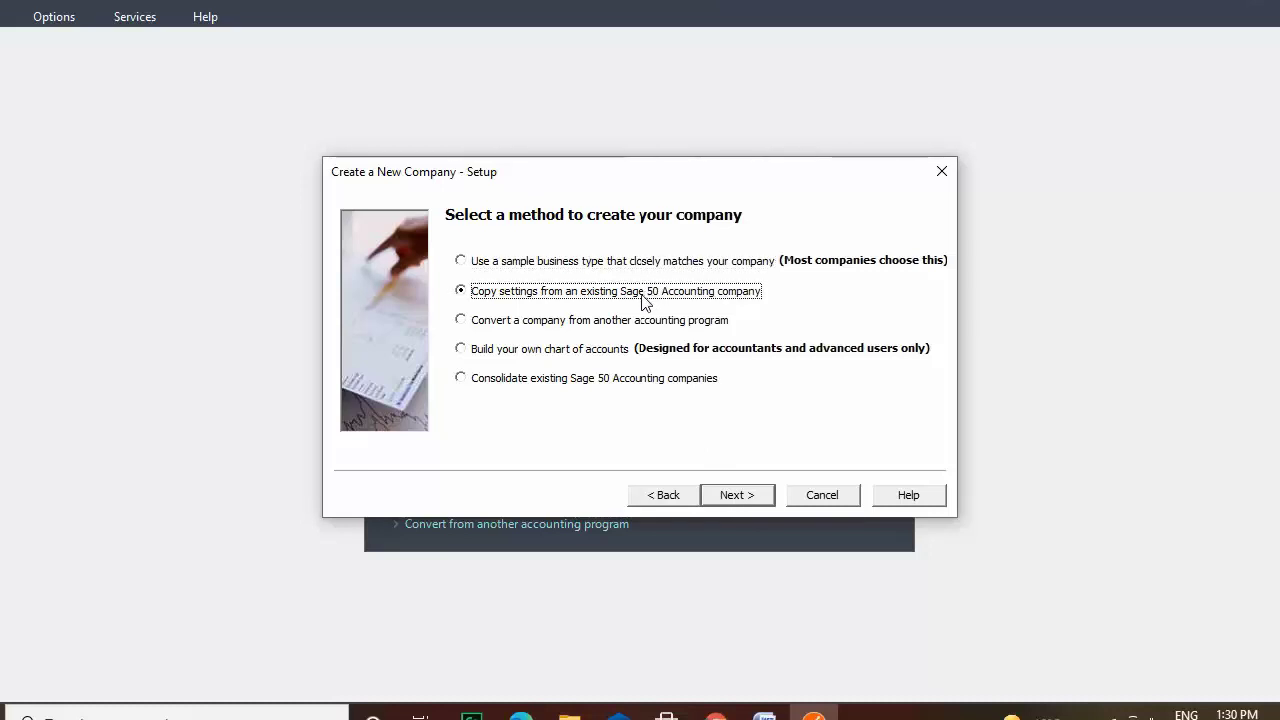
left_click(640, 328)
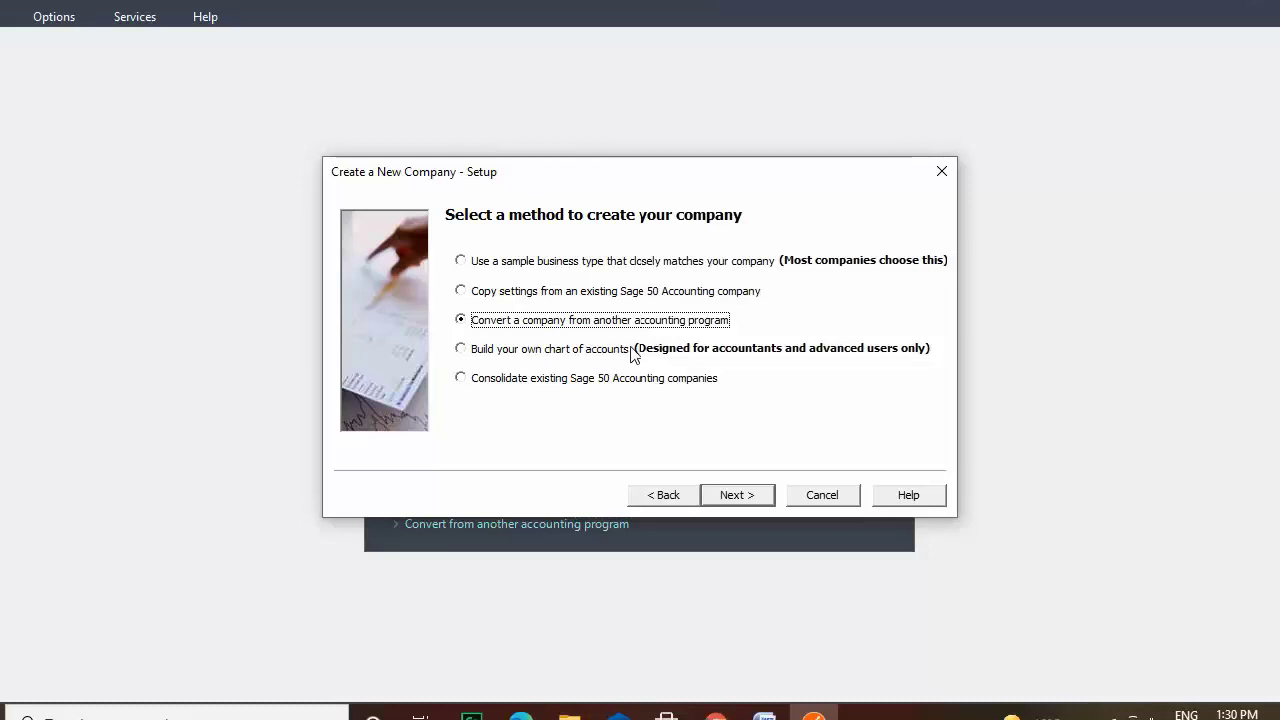
left_click(628, 357)
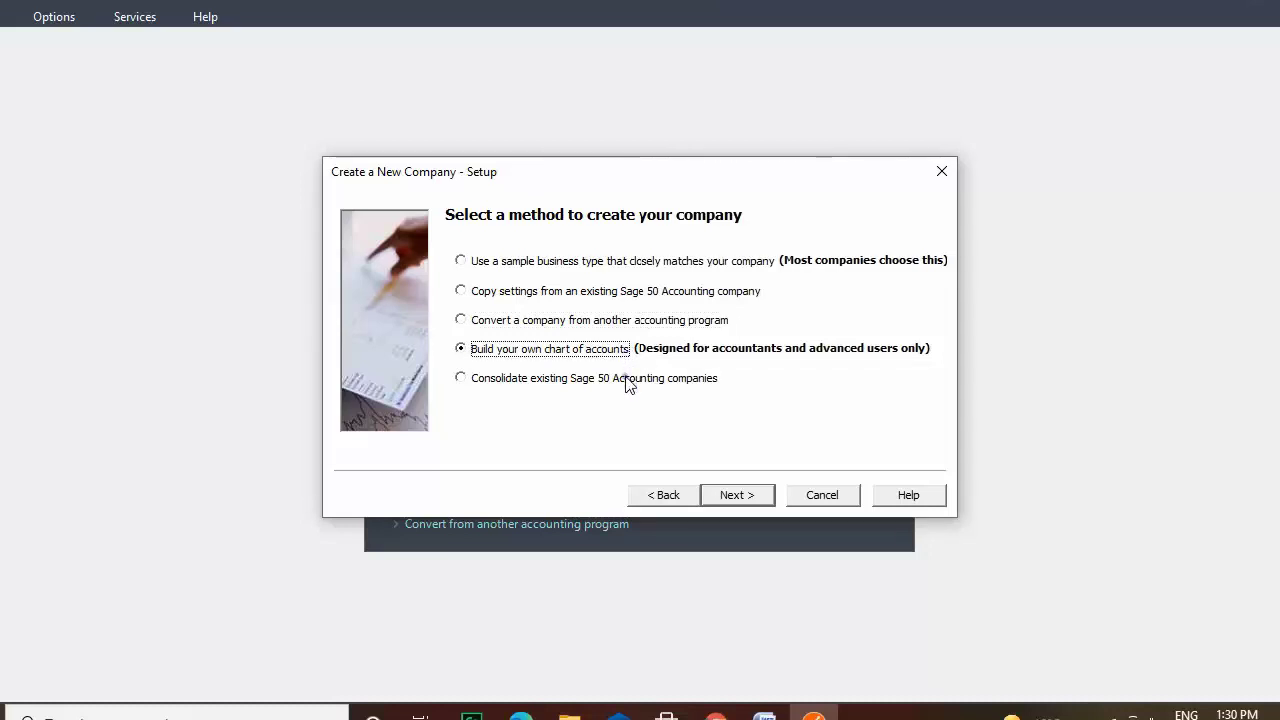
left_click(627, 381)
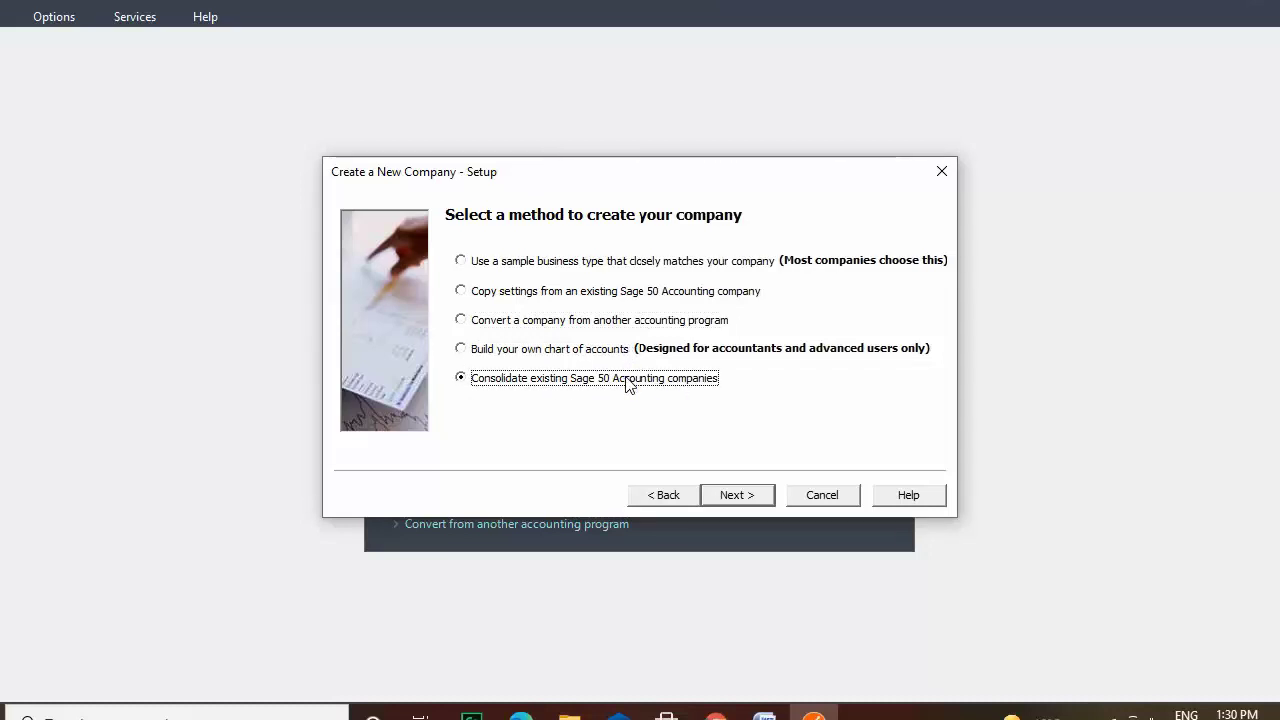
left_click(546, 264)
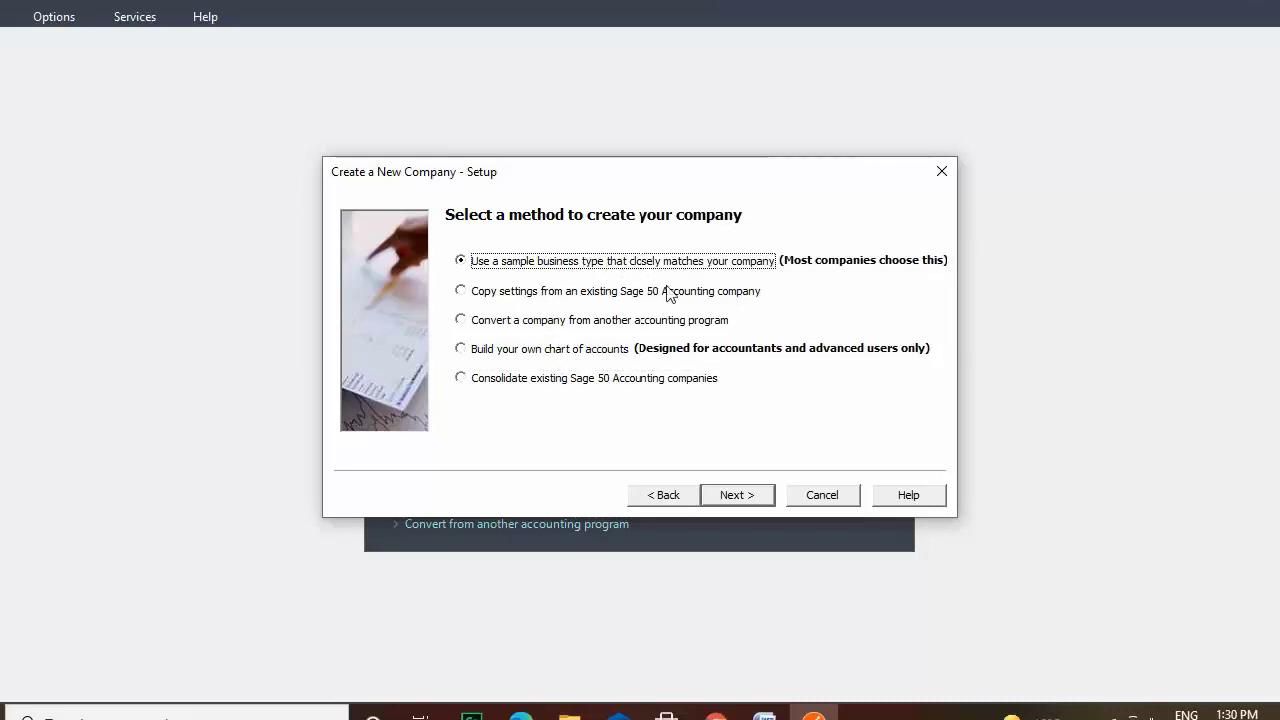
left_click(765, 498)
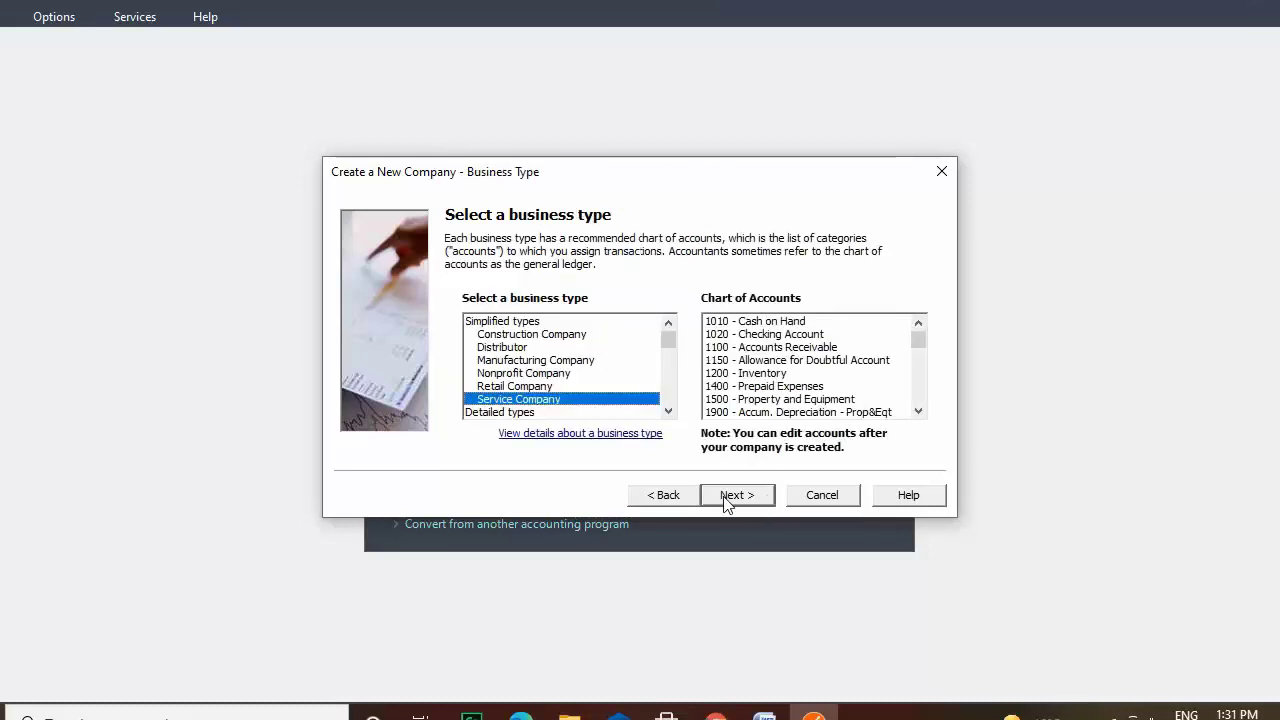
left_click(667, 496)
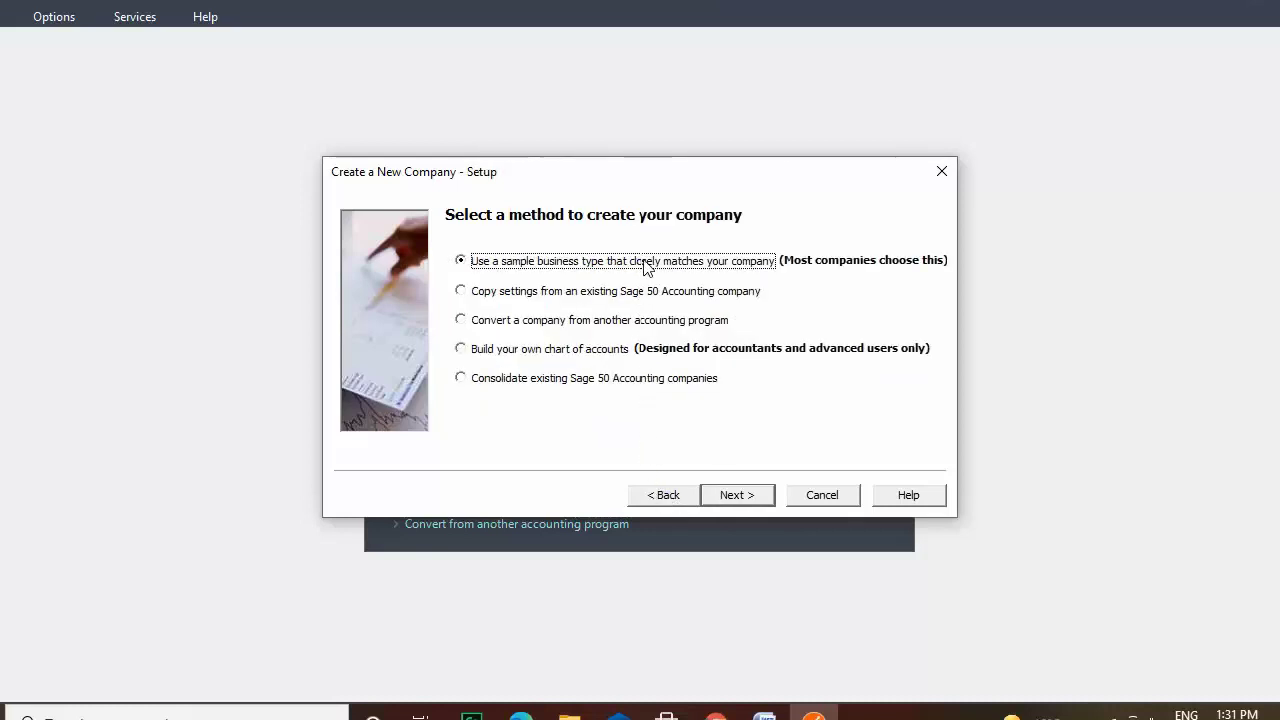
left_click(745, 495)
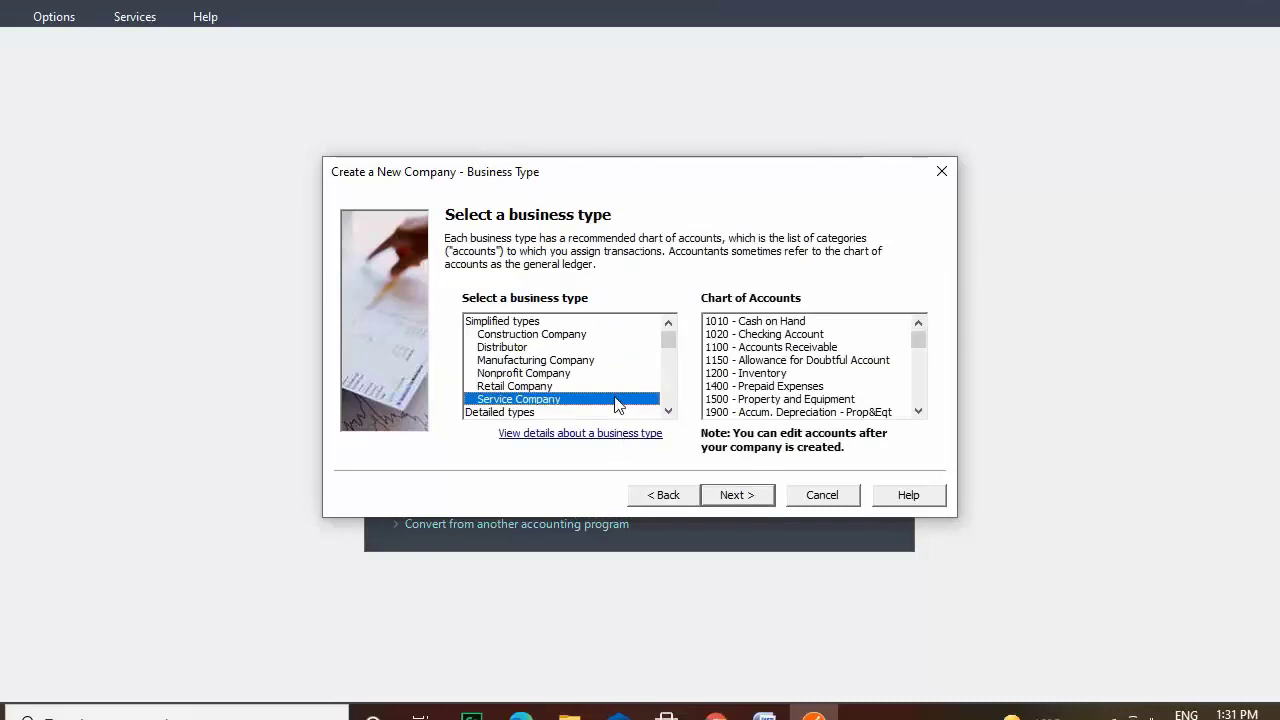
left_click(746, 499)
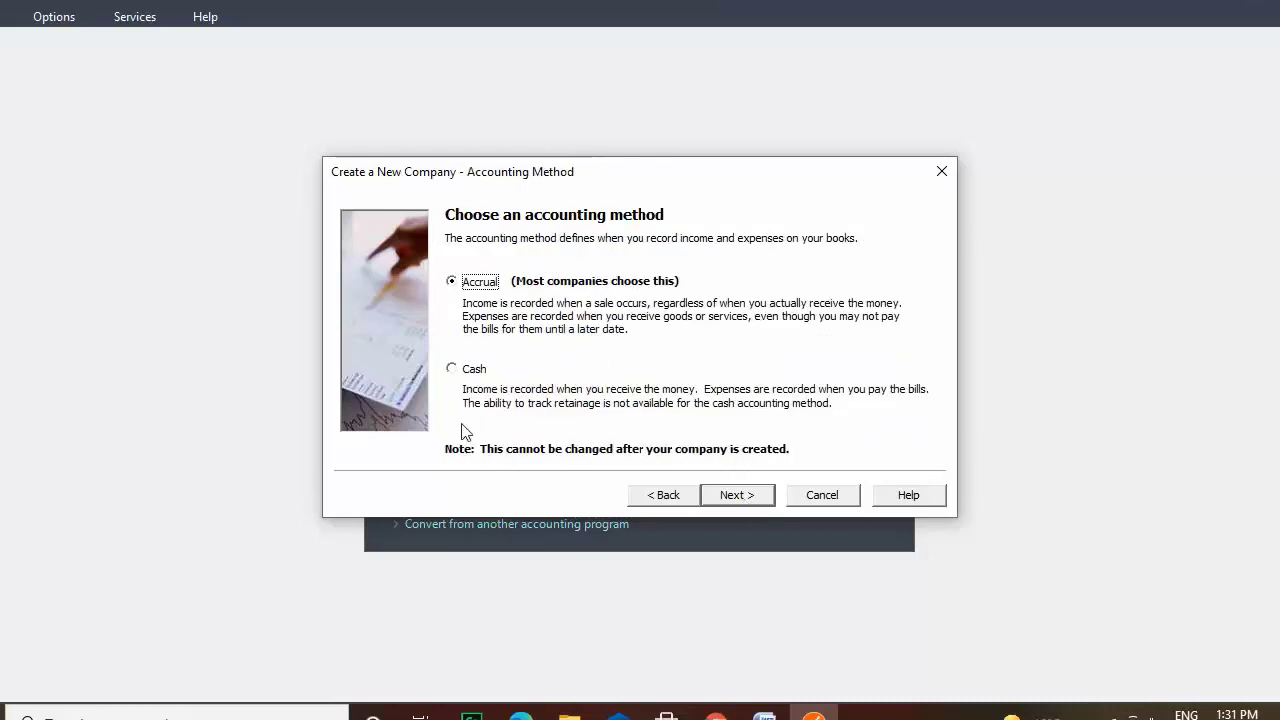
Keep Accrual as the accounting method after briefly trying Cash.
left_click(451, 372)
left_click(451, 283)
left_click(760, 496)
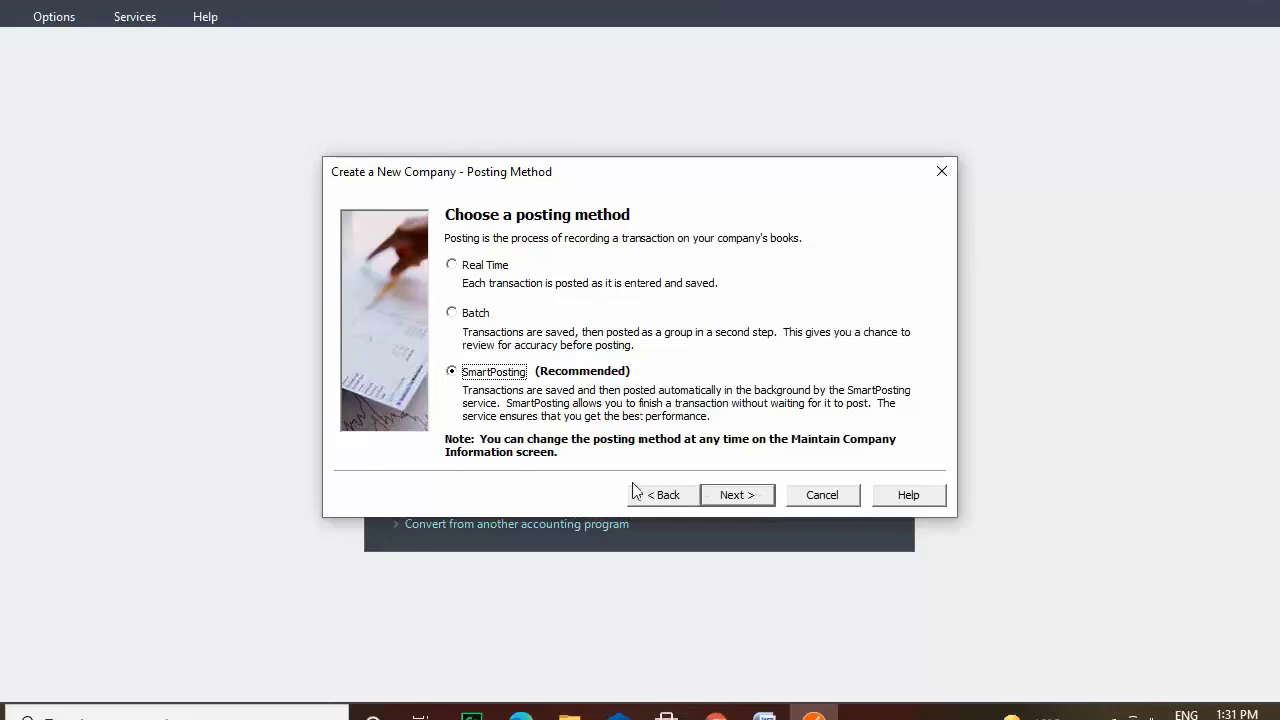
Set the posting method to SmartPosting after trying Real Time and Batch.
left_click(451, 265)
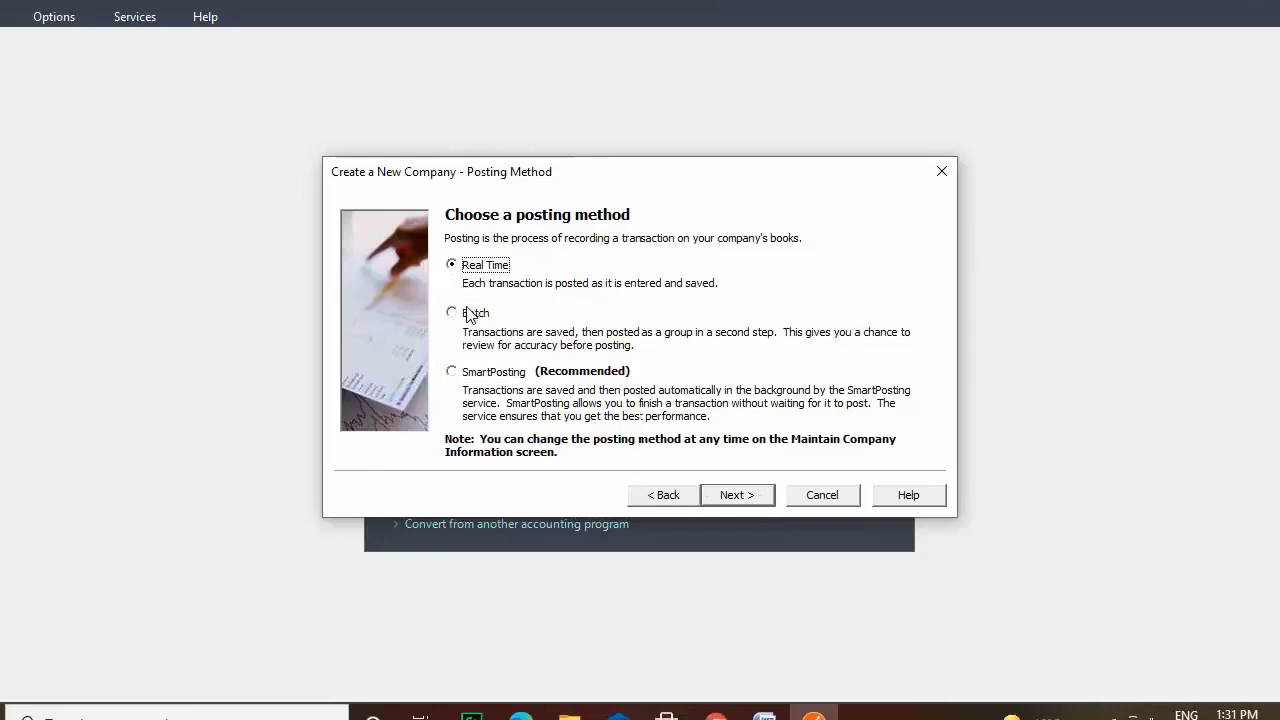
left_click(468, 314)
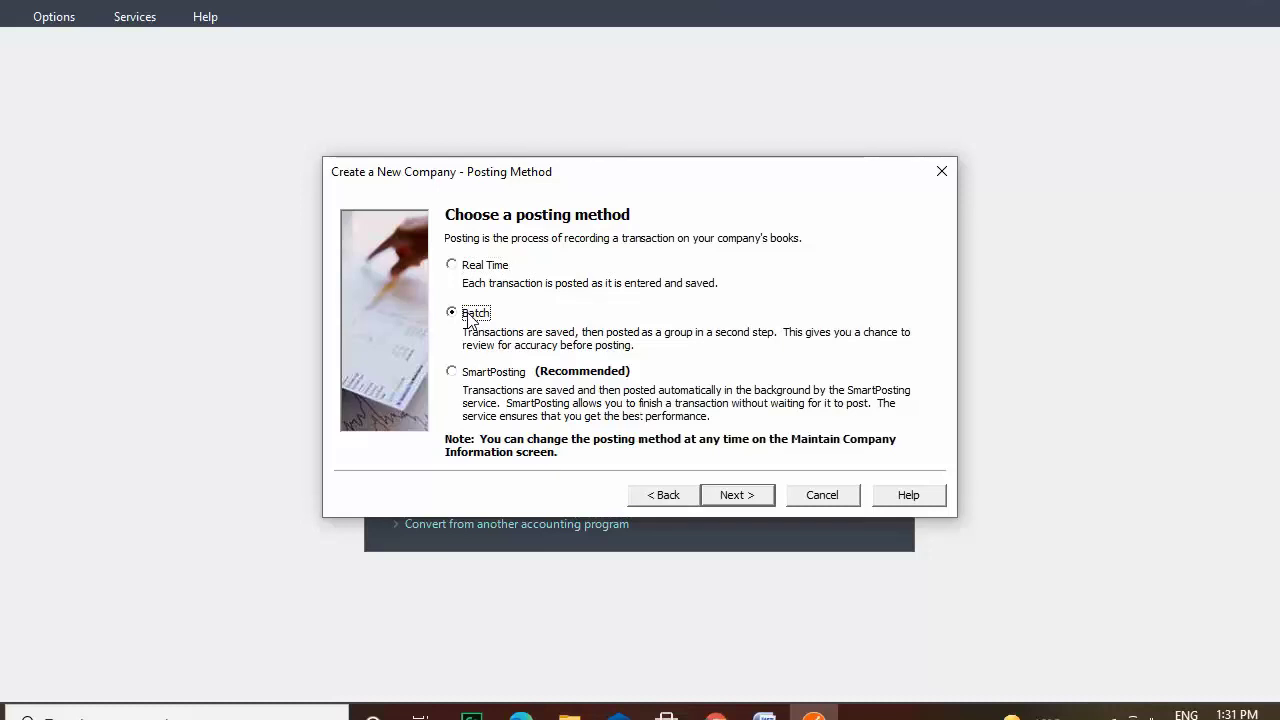
left_click(470, 378)
left_click(754, 496)
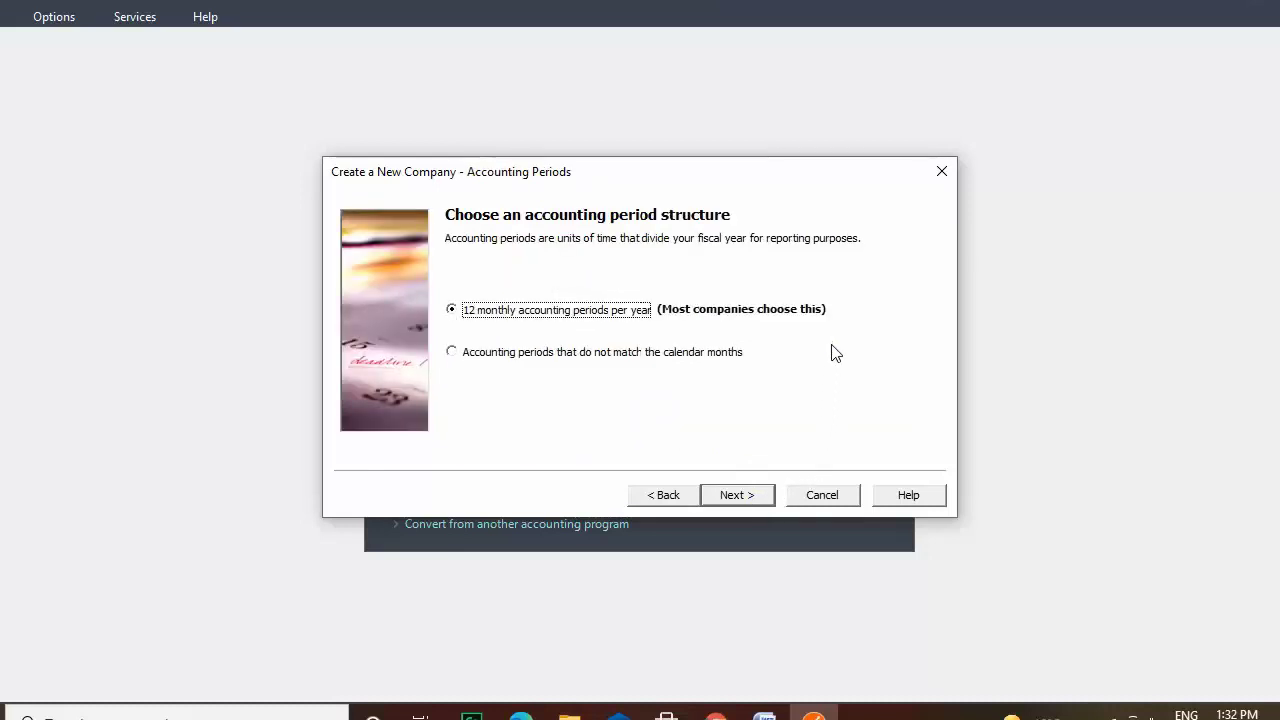
Accept 12 monthly periods, pick March as the first fiscal month, and finish the wizard.
left_click(764, 504)
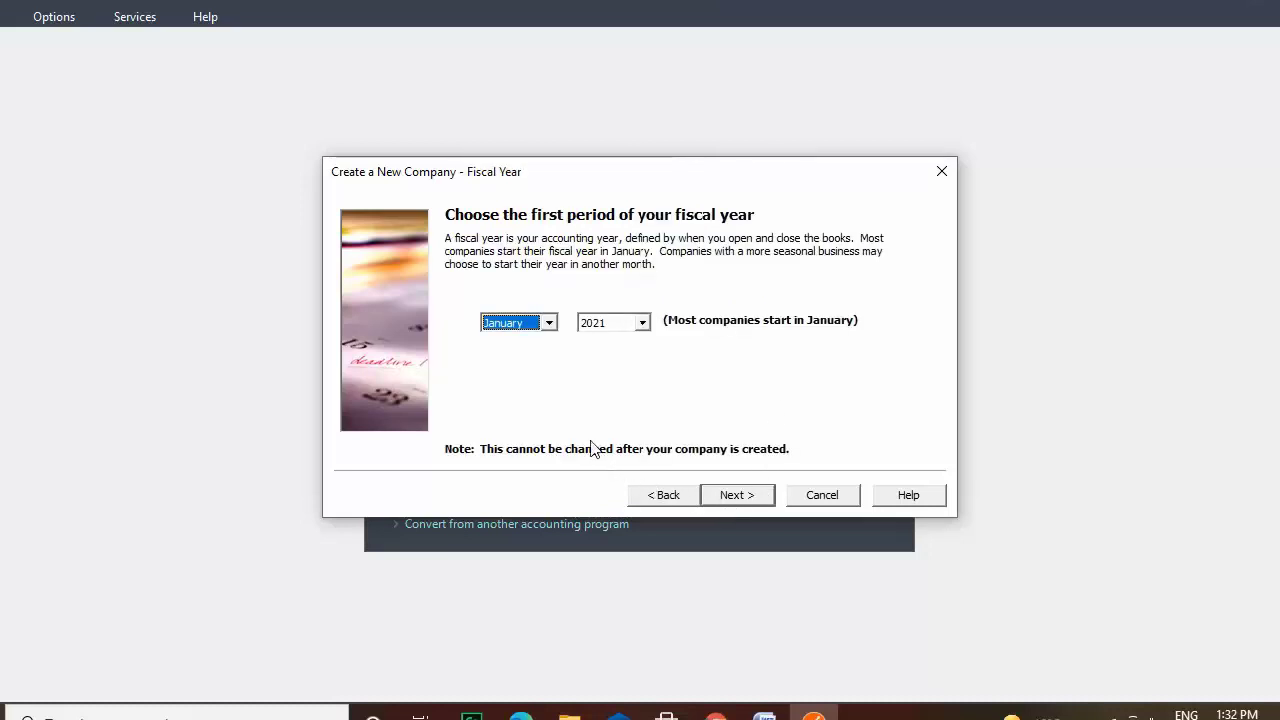
left_click(549, 324)
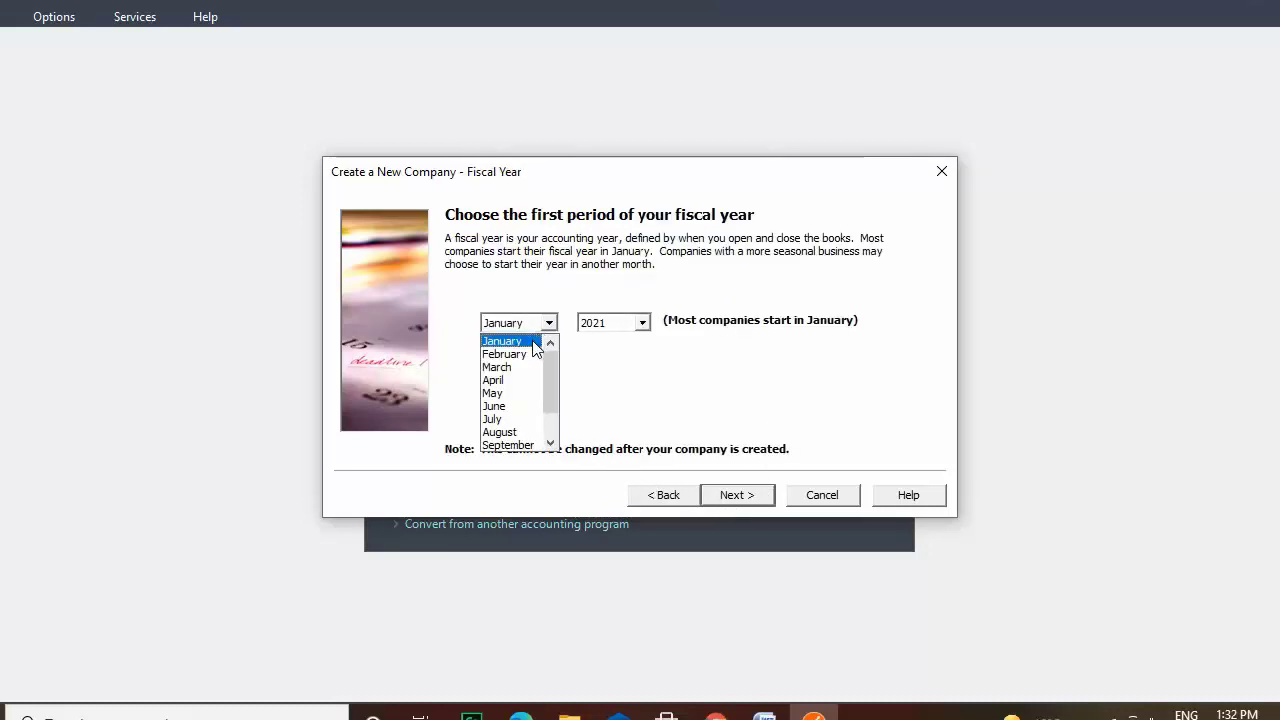
left_click(530, 367)
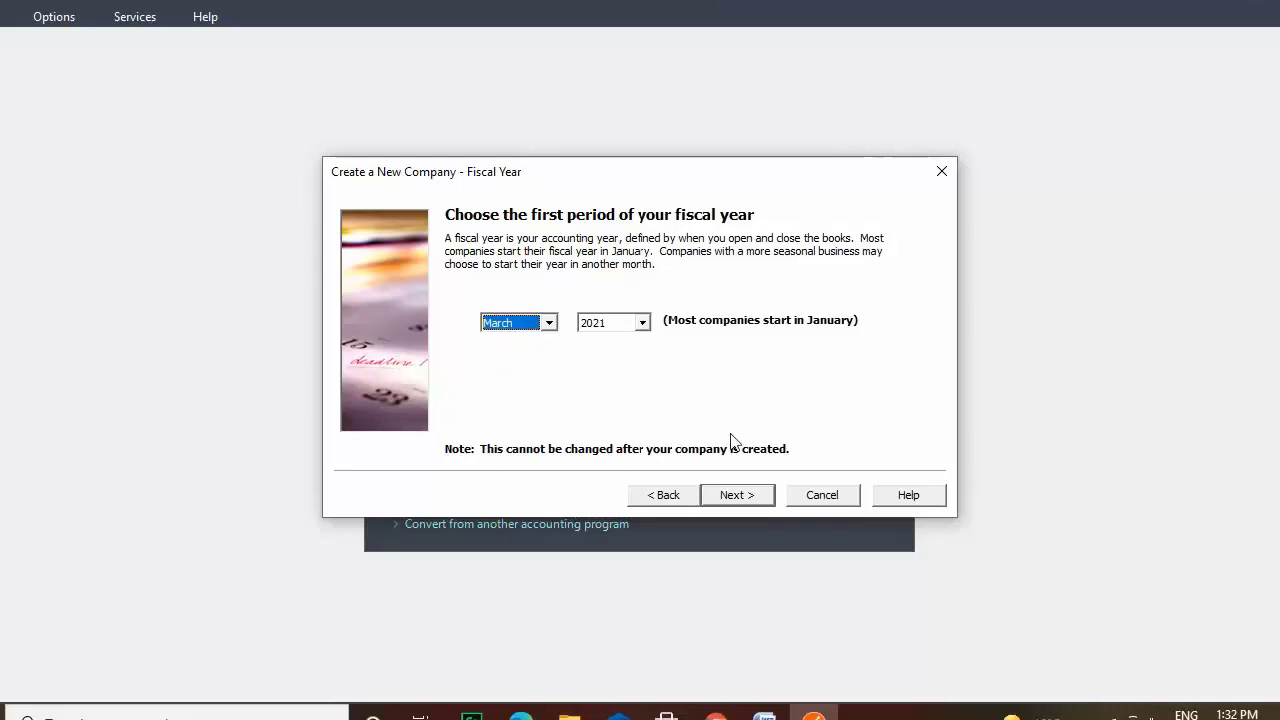
left_click(750, 496)
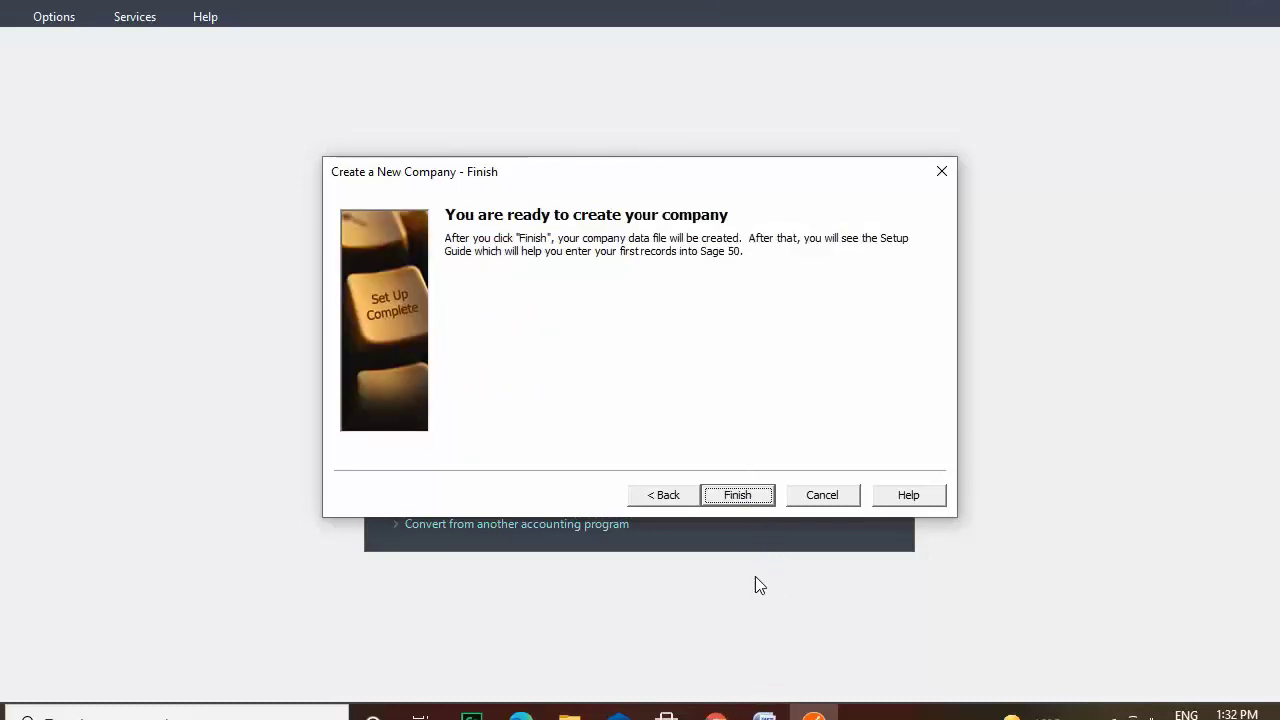
left_click(755, 501)
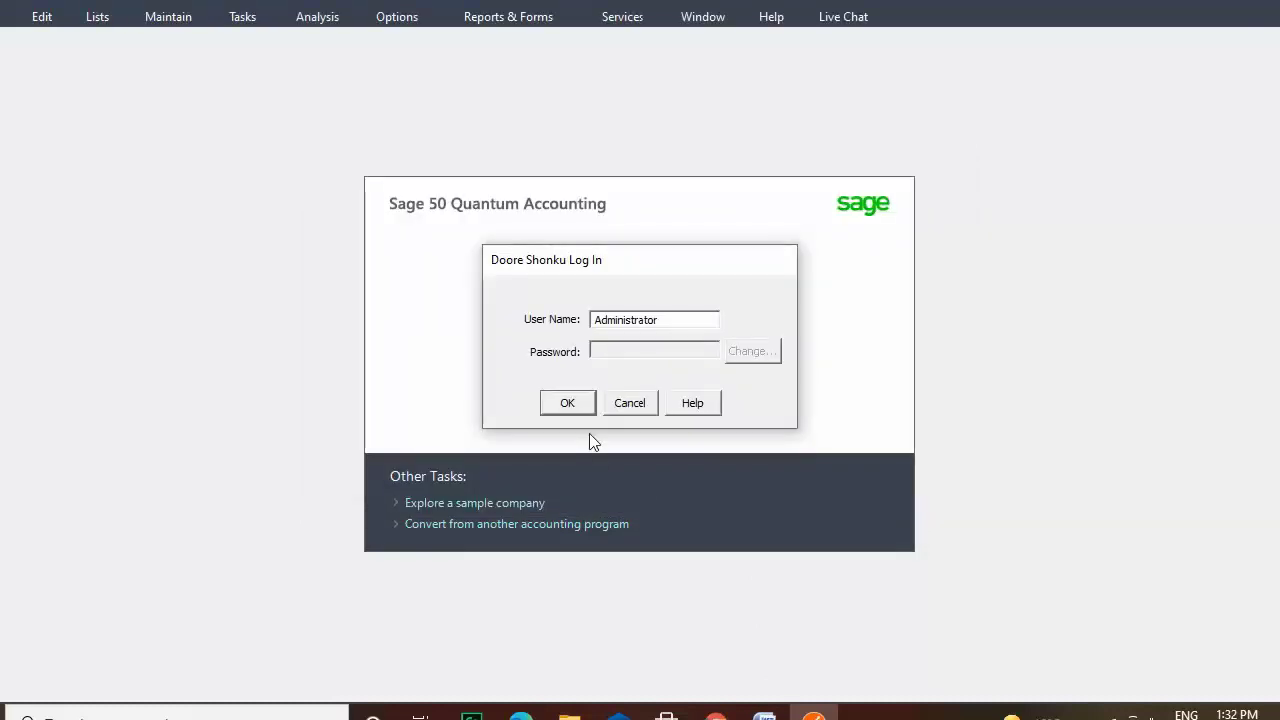
Log in to Doore Shonku and close the Setup Guide, reaching the empty Period 1 dashboard.
left_click(584, 401)
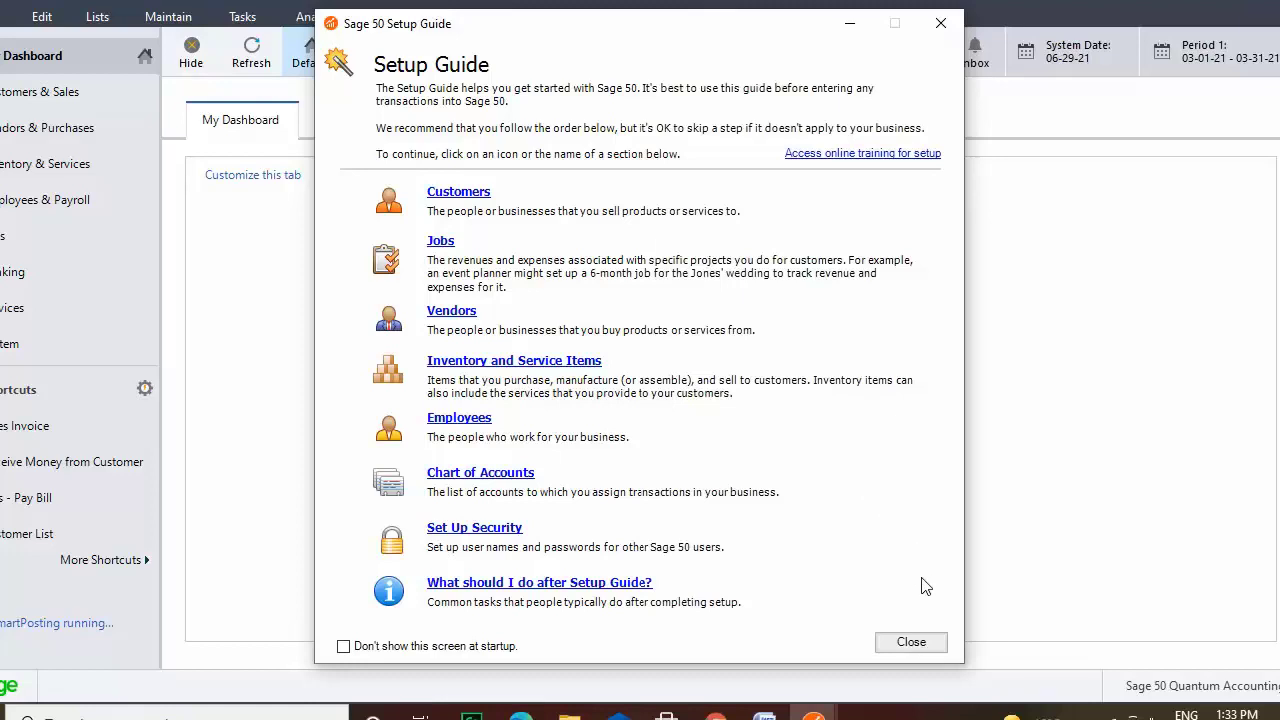
left_click(929, 645)
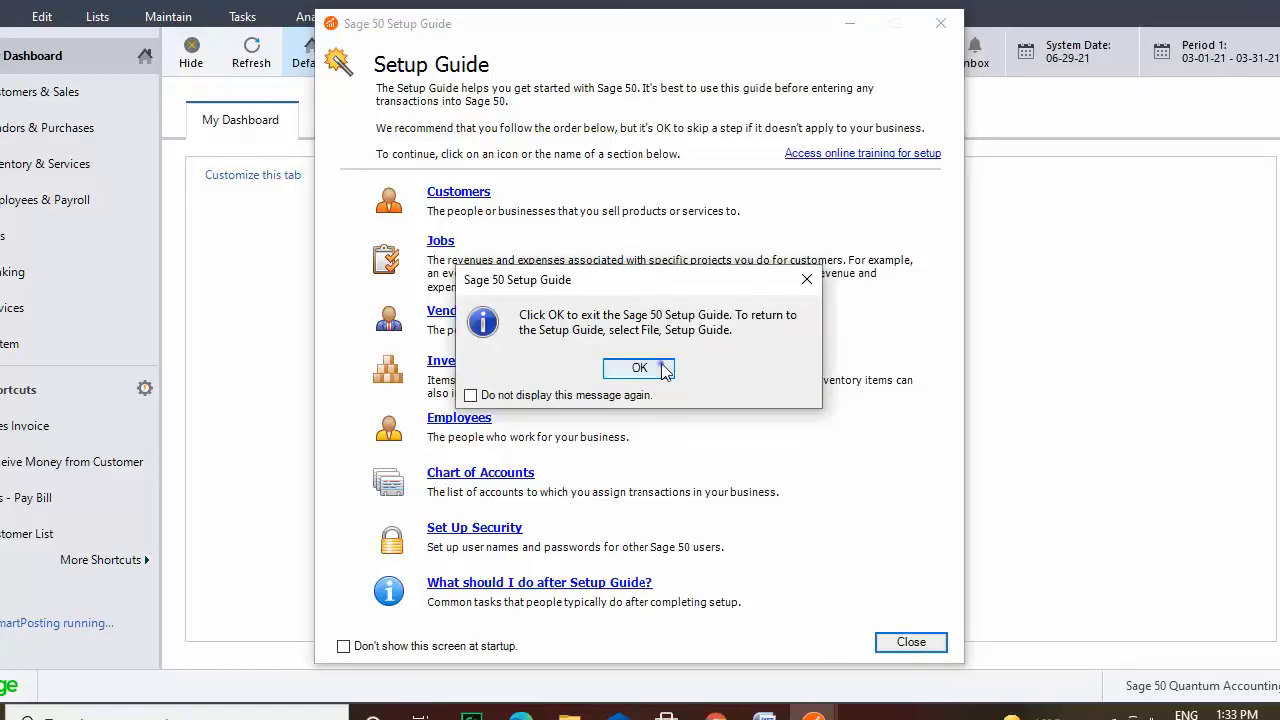
left_click(665, 370)
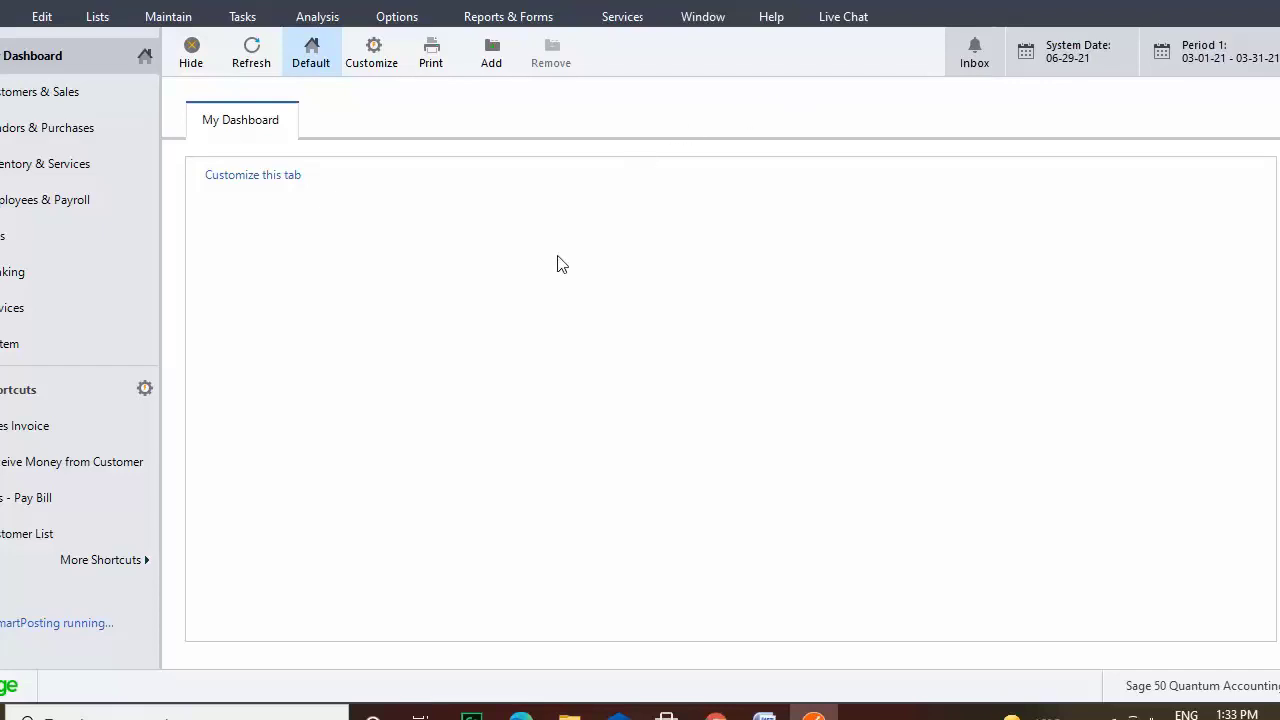
left_click(472, 716)
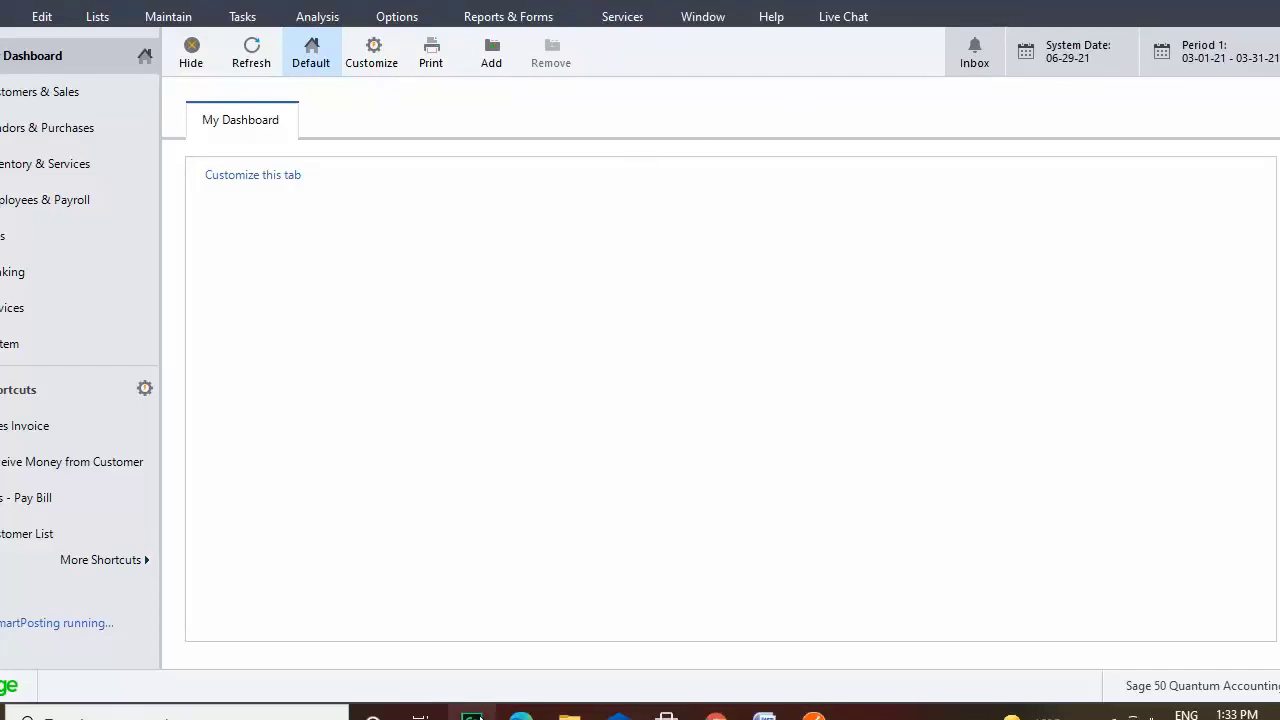
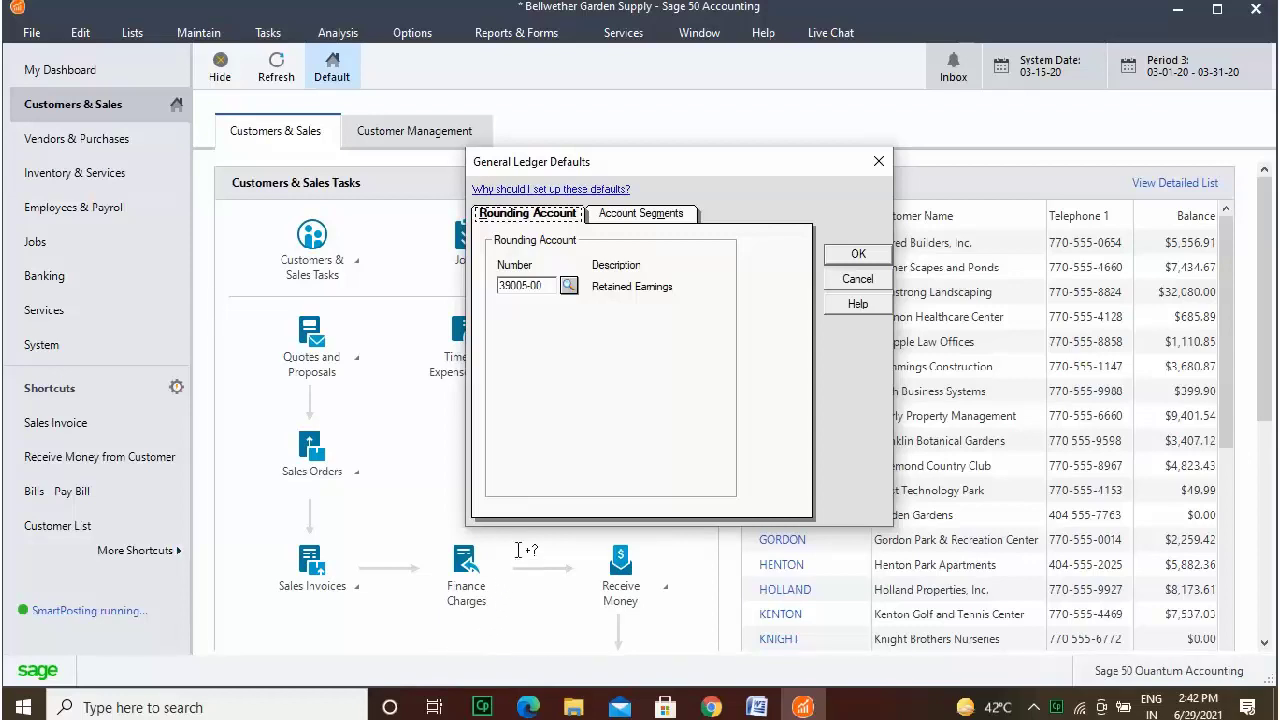
Accept the General Ledger Defaults and bring up the Maintain menu.
left_click(543, 288)
left_click(858, 255)
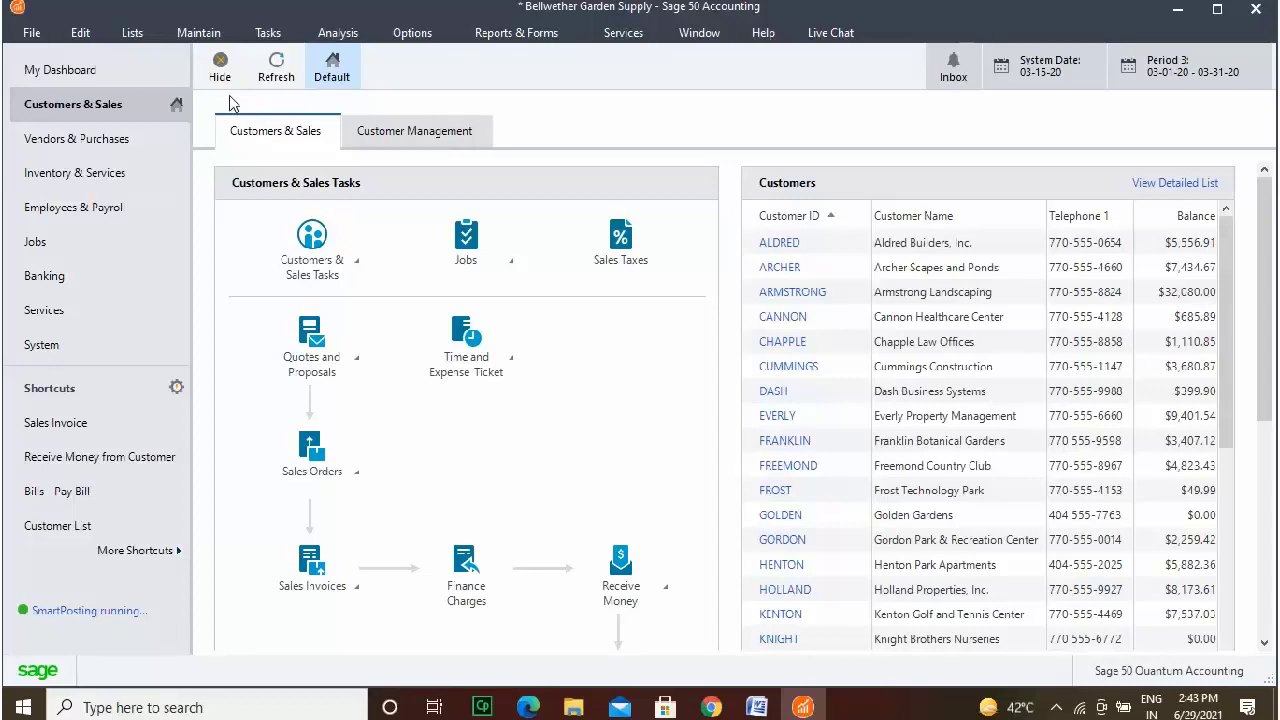
left_click(181, 37)
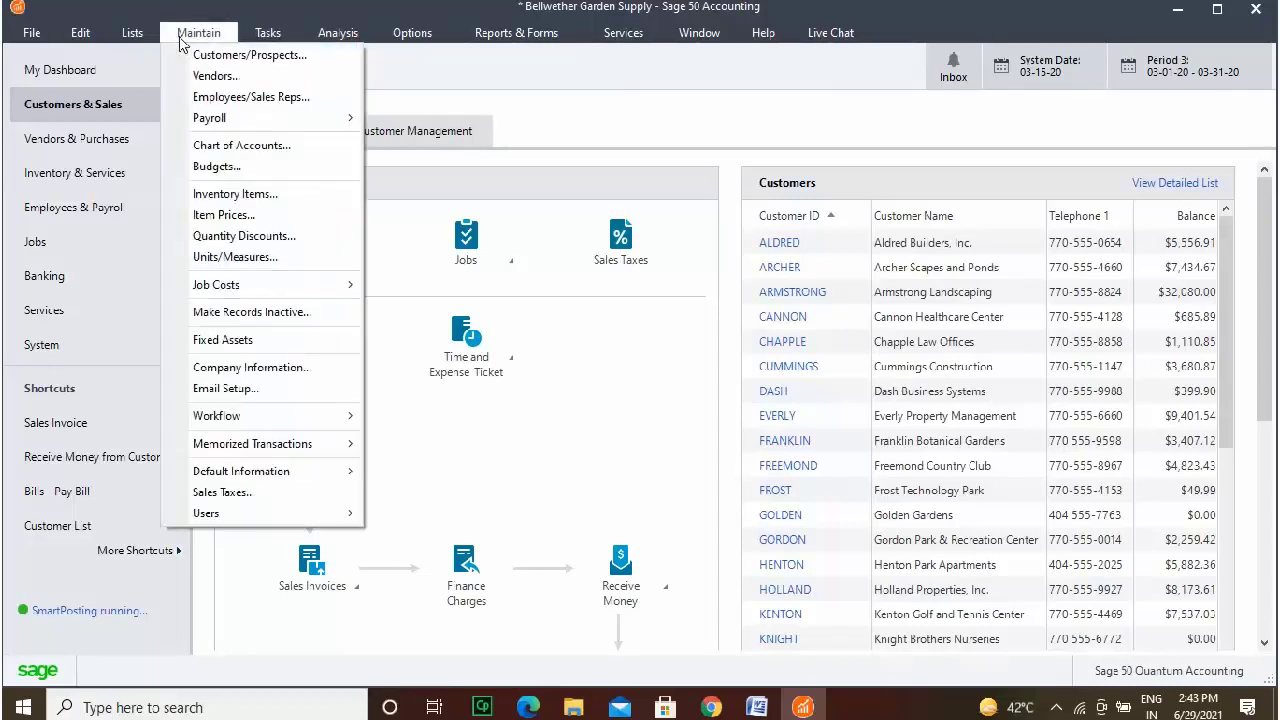
Open Maintain Chart of Accounts and scroll through the full 157-account list before closing it.
left_click(268, 148)
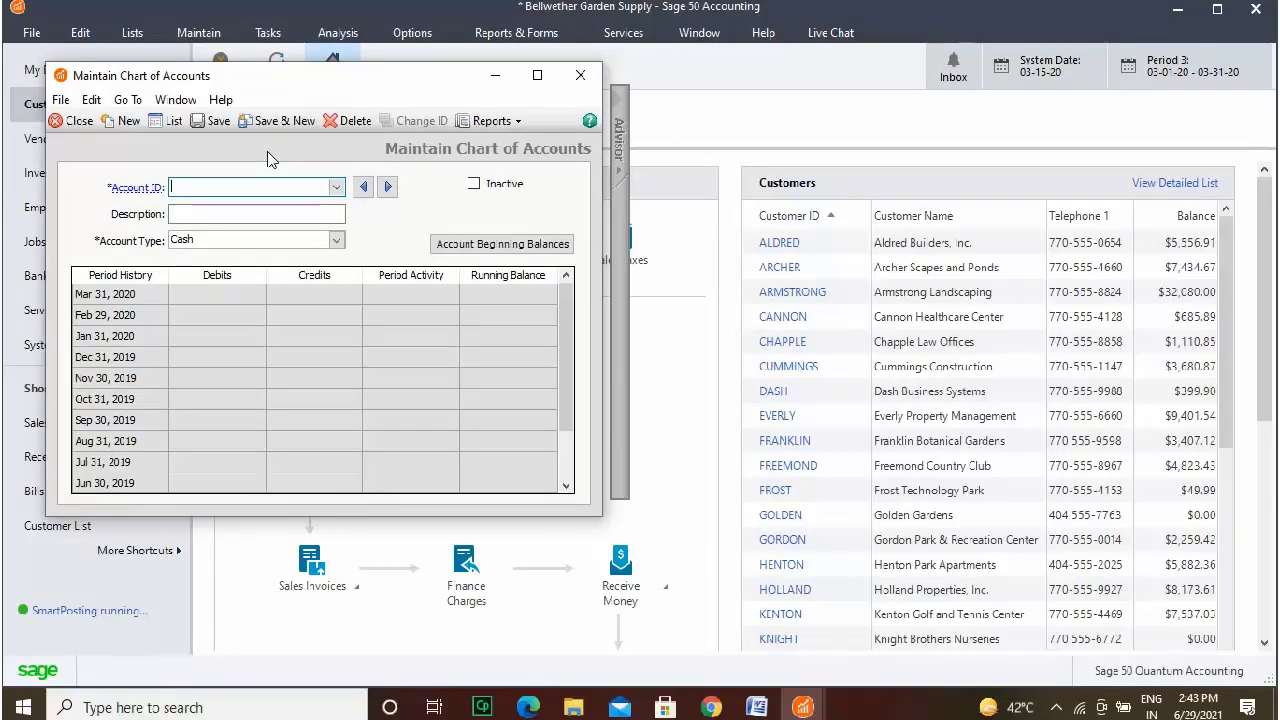
left_click(169, 122)
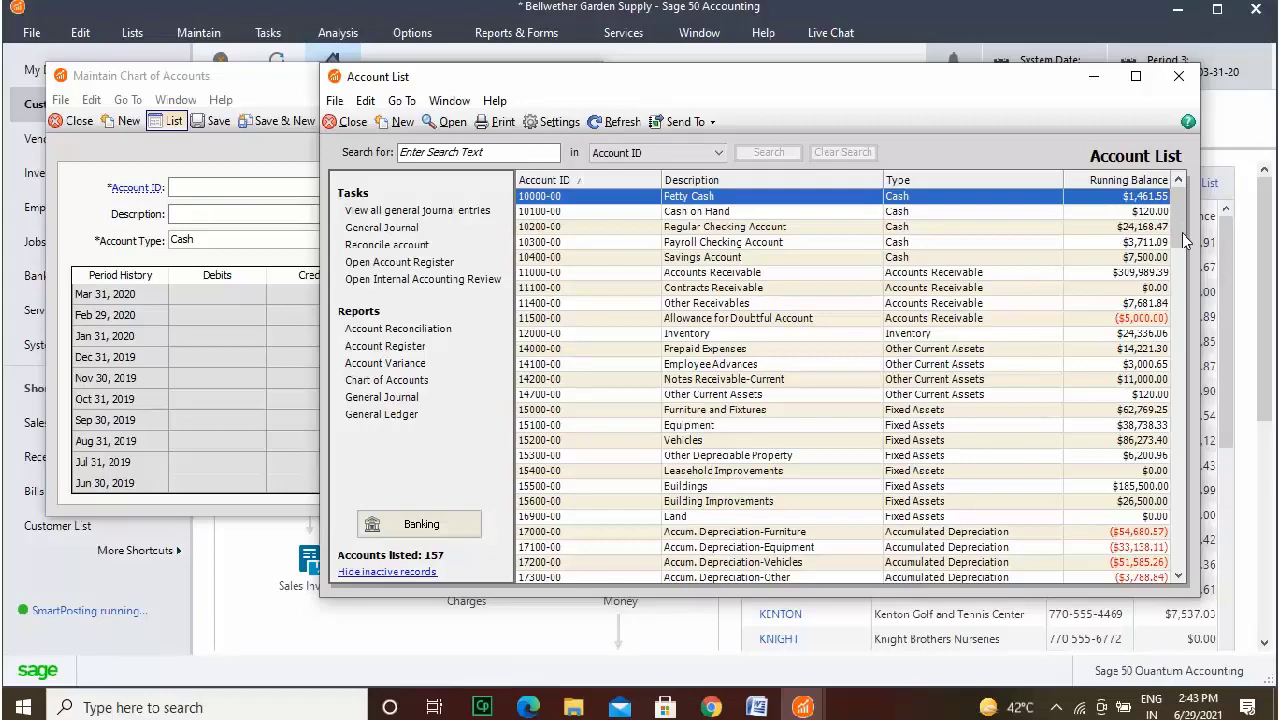
left_click_drag(1183, 236, 1180, 572)
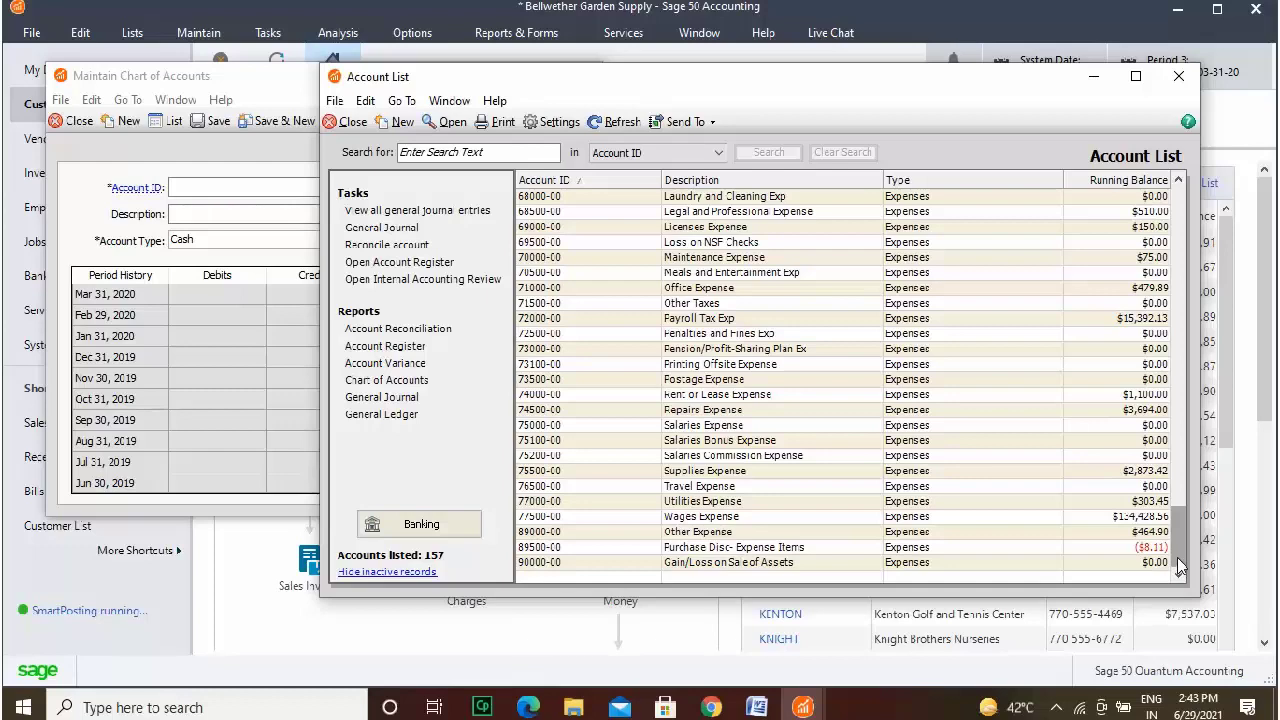
left_click_drag(1180, 565, 1178, 213)
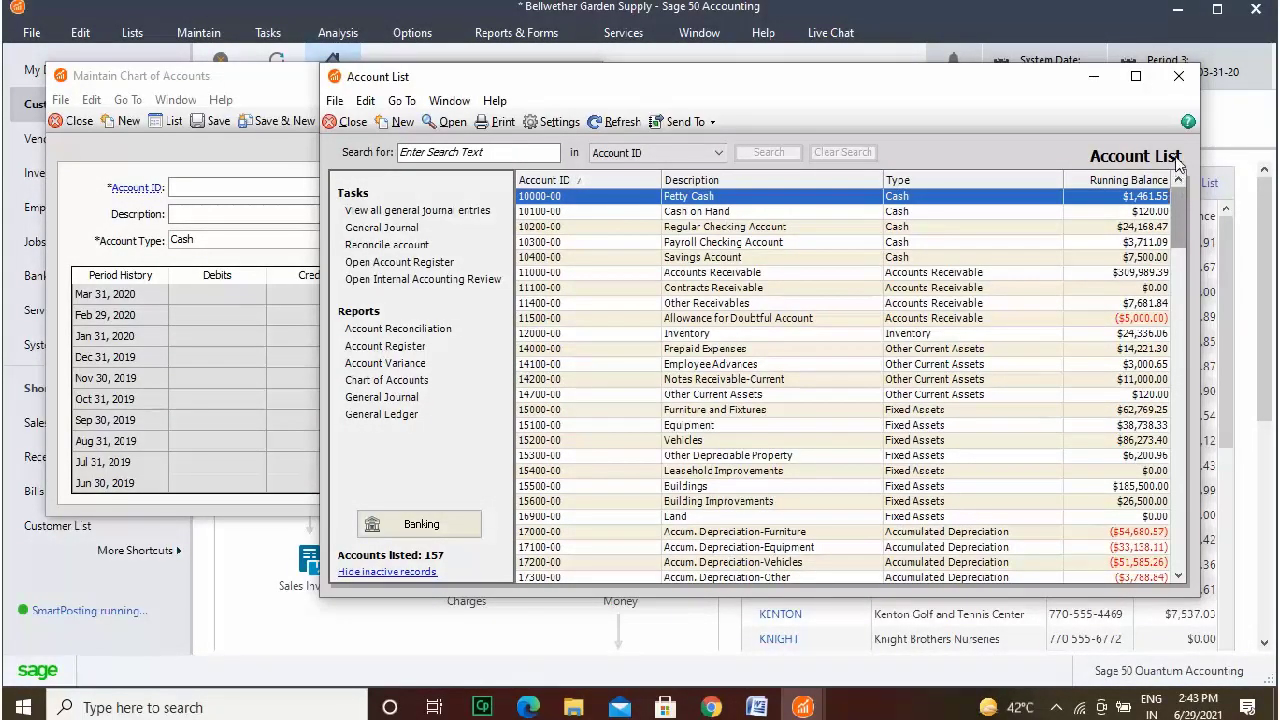
left_click(1179, 76)
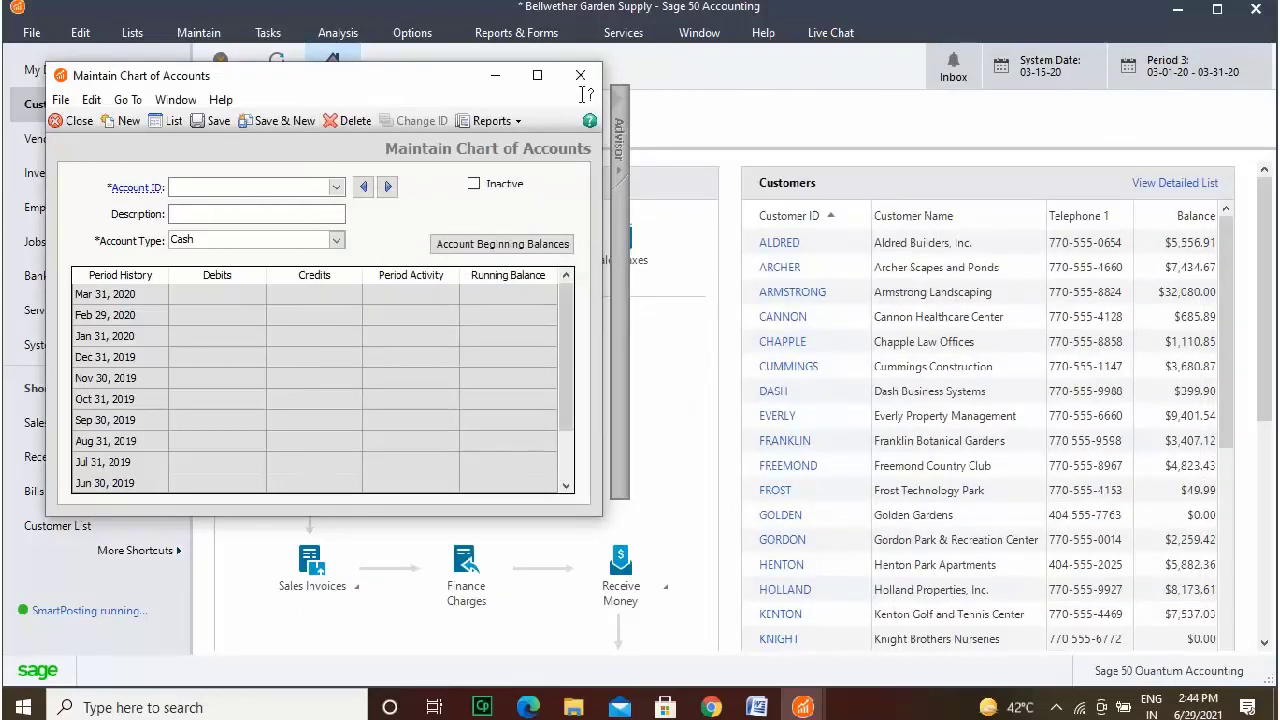
Load account 10200-00 and change its description from Regular to Master Checking Account.
left_click(293, 187)
type("1")
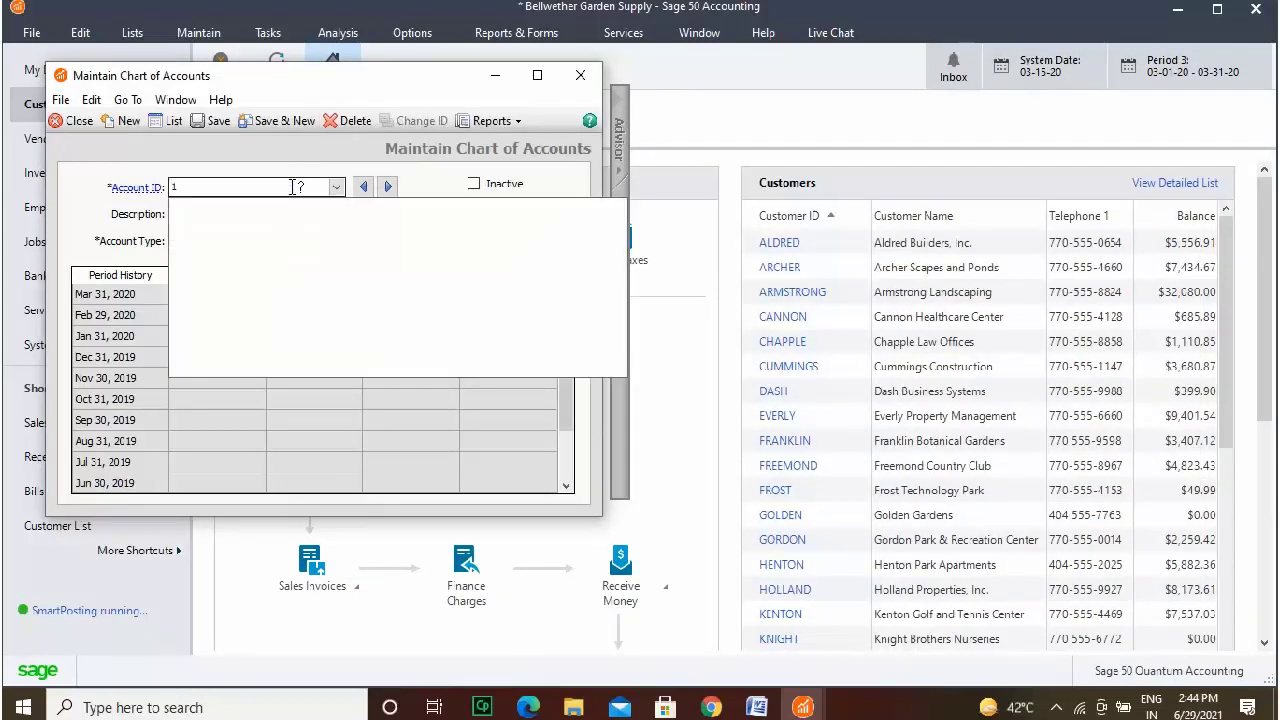
type("0200")
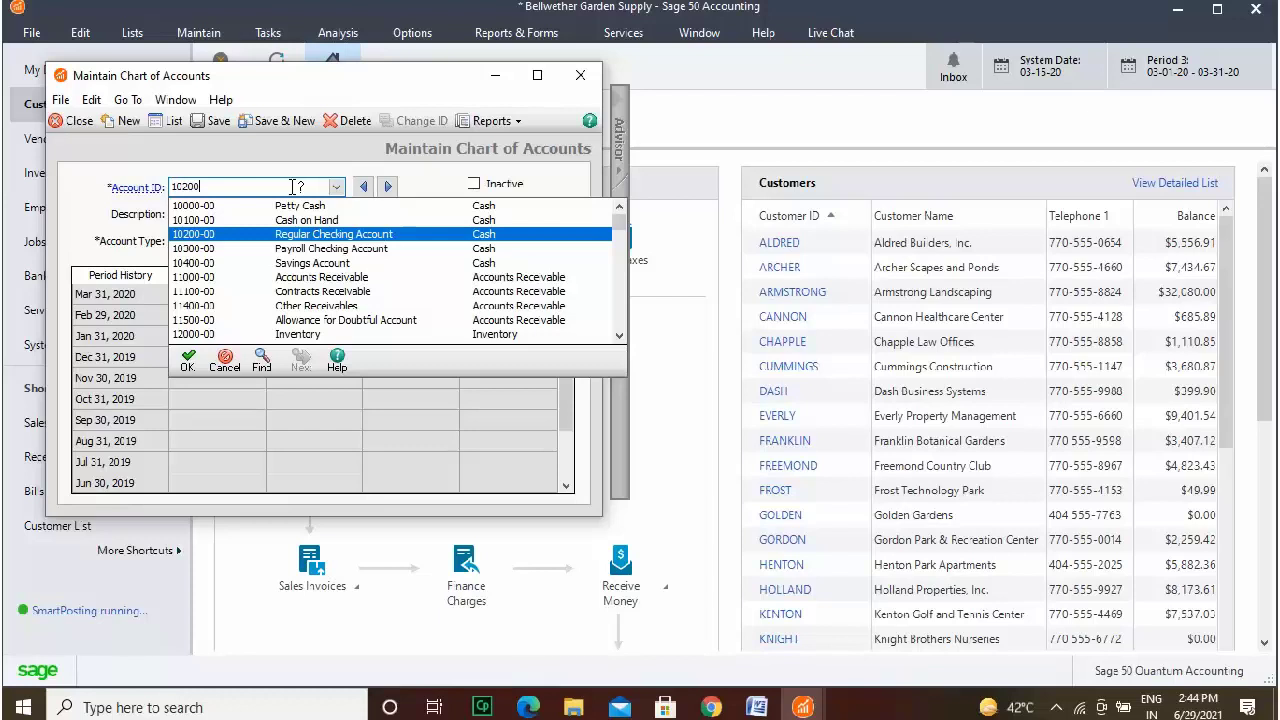
key("Tab")
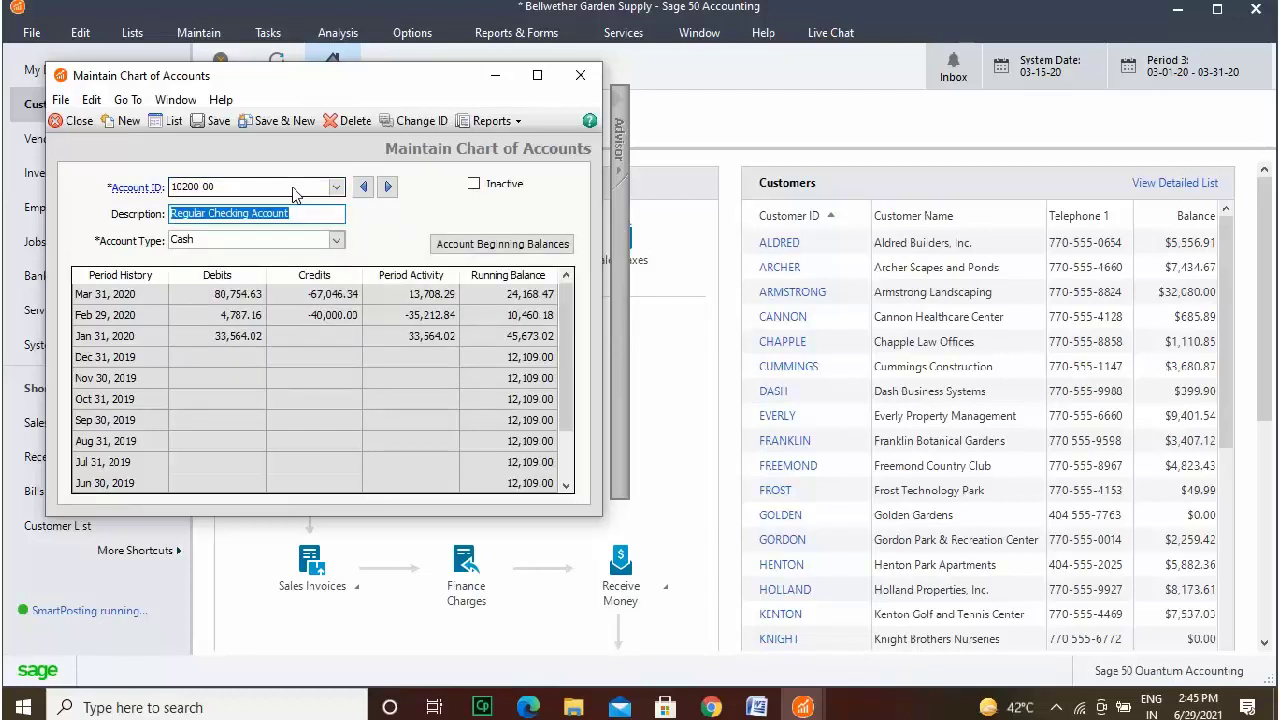
left_click_drag(571, 328, 571, 374)
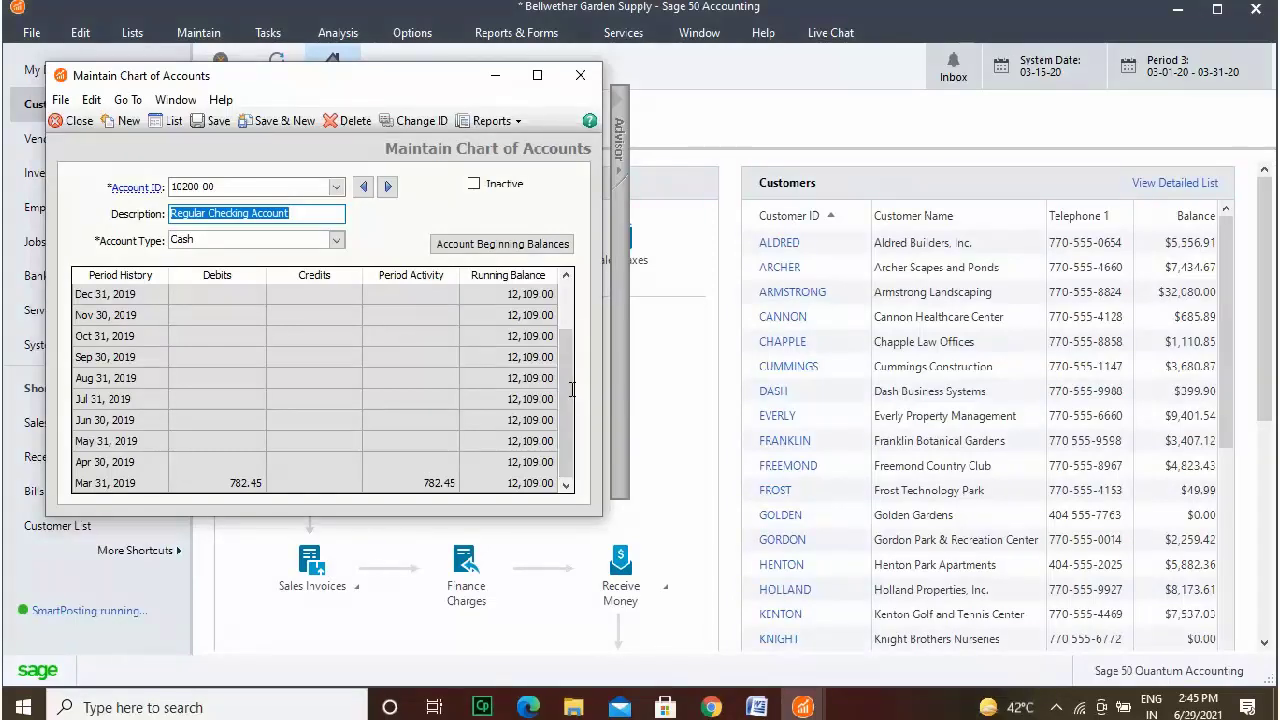
left_click(321, 215)
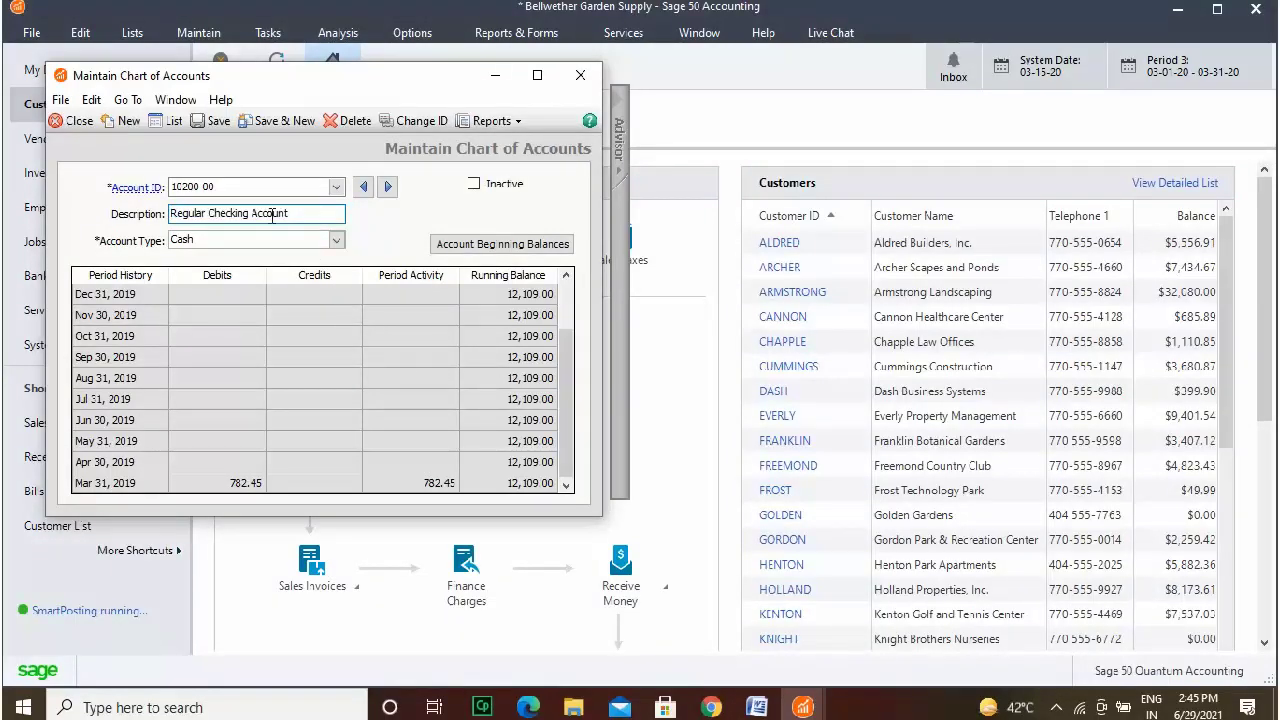
left_click_drag(208, 215, 163, 218)
type("Master")
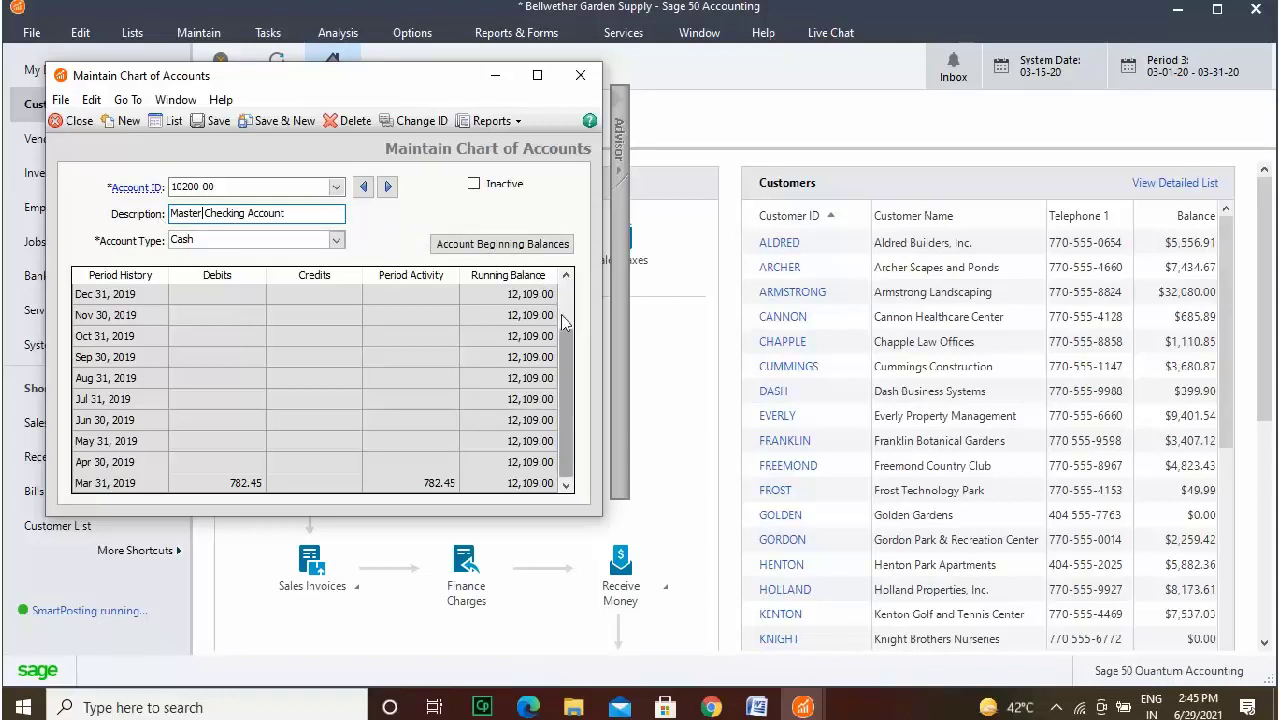
left_click_drag(575, 378, 572, 423)
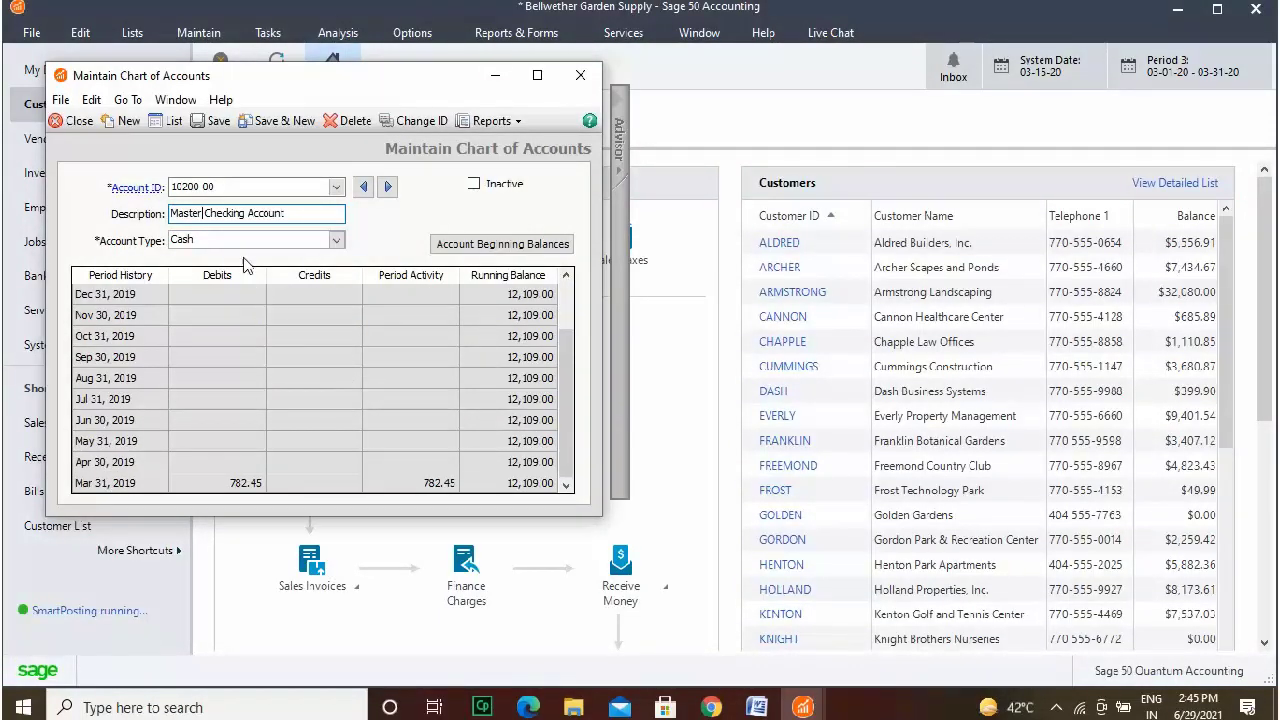
Save account 10200-00 and search the Account ID lookup for the Interest Income account.
left_click(220, 121)
type("40600")
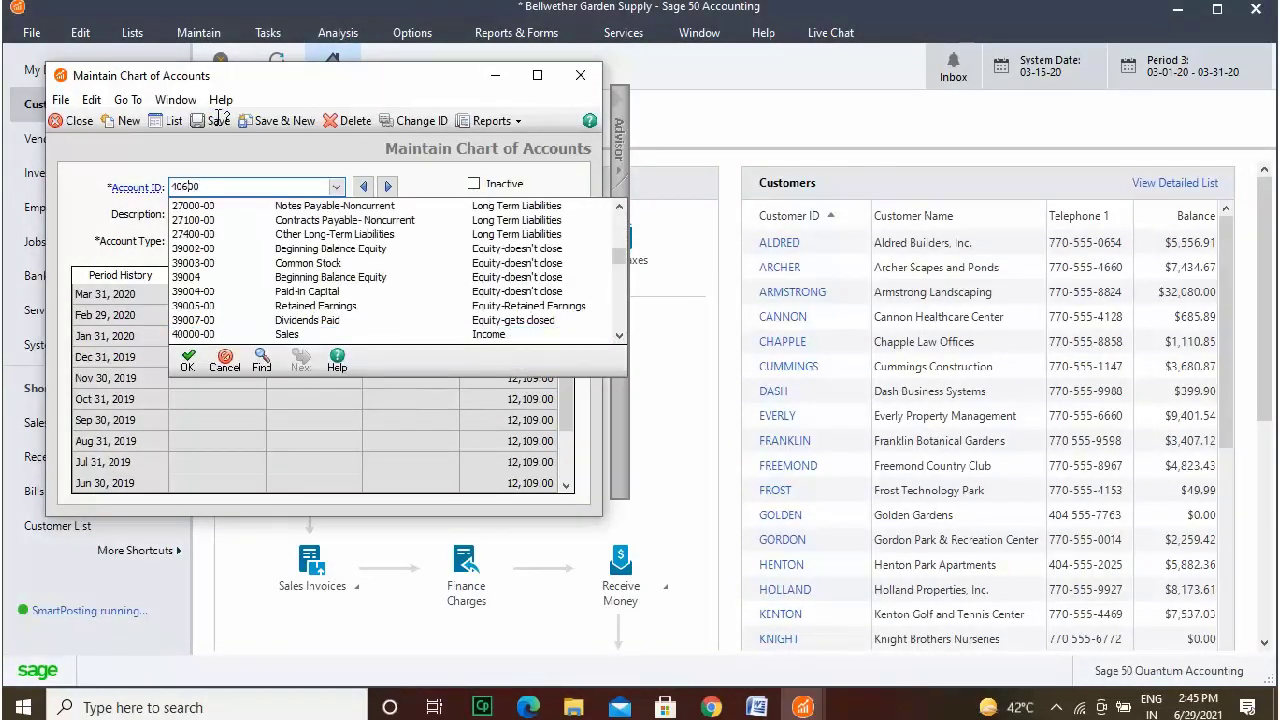
type("2")
left_click(619, 337)
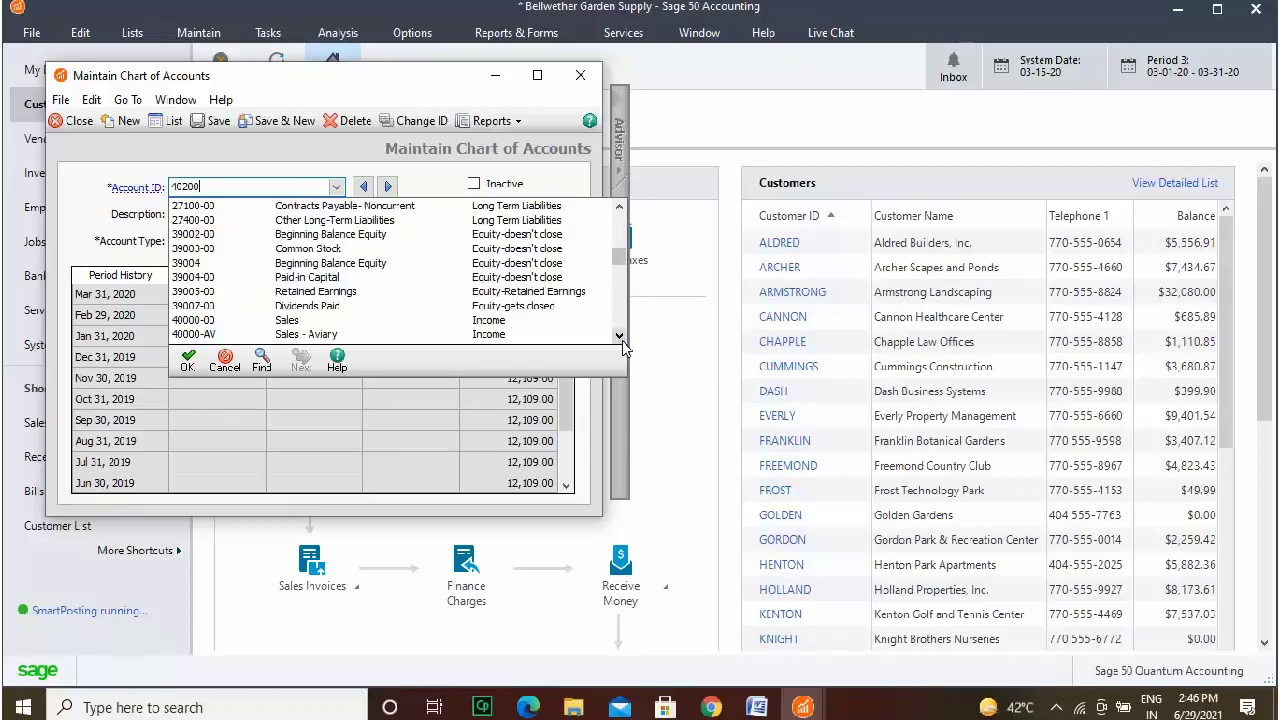
double_click(619, 337)
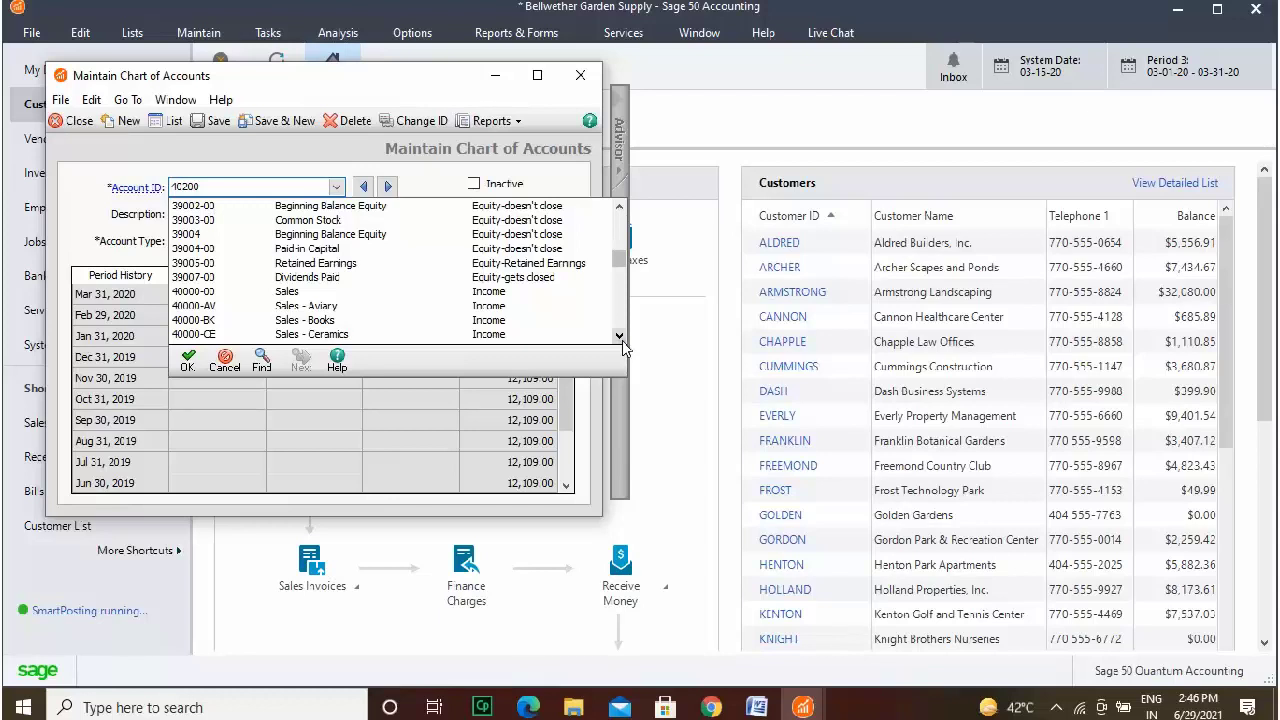
left_click(619, 337)
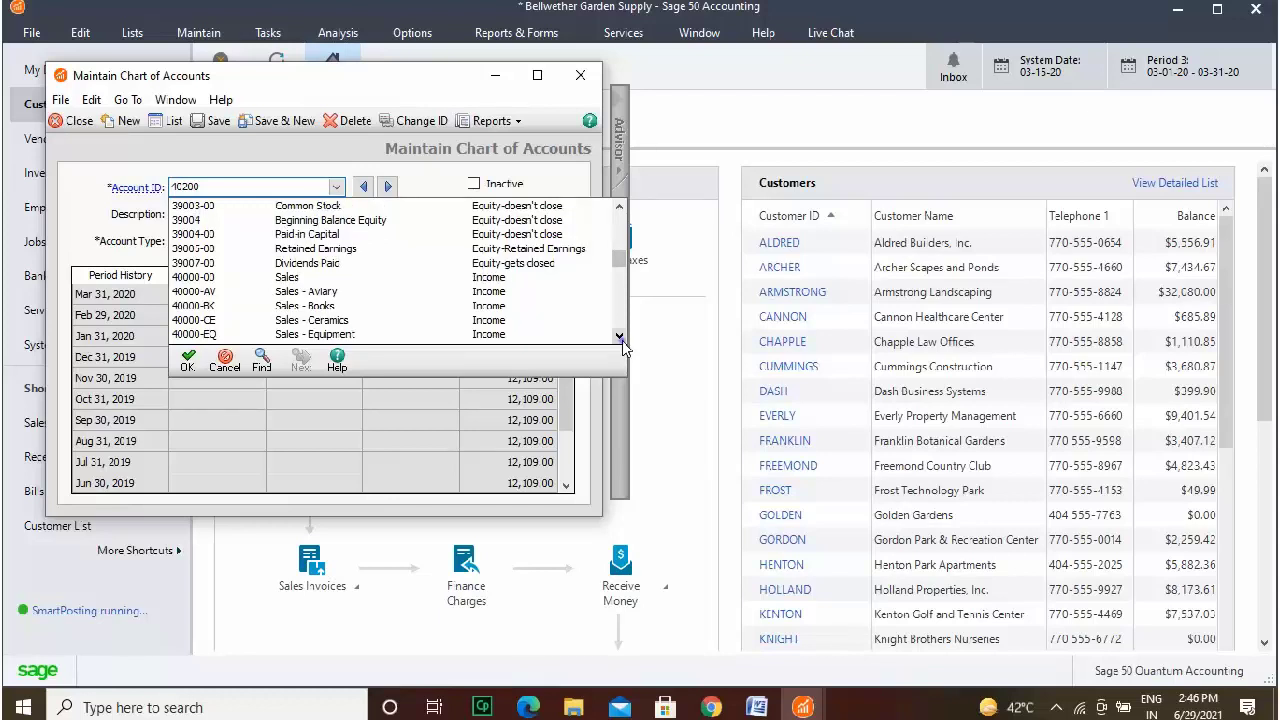
left_click(619, 337)
left_click(619, 337)
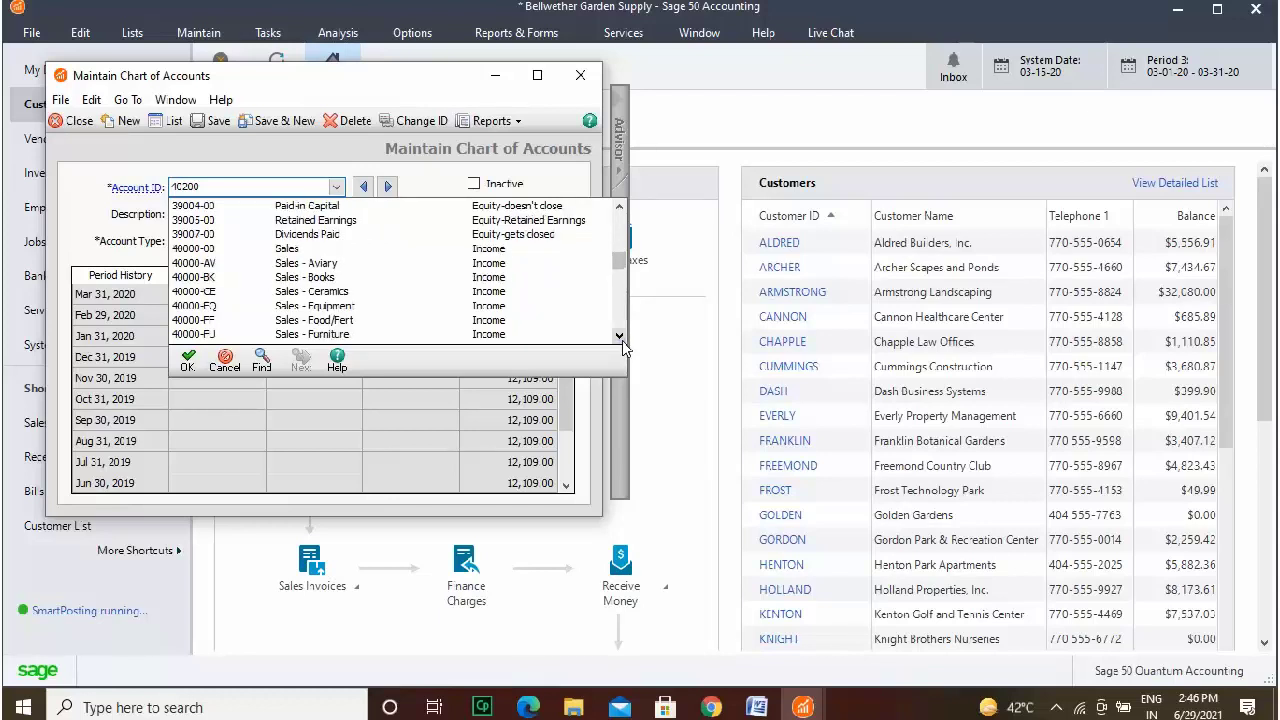
left_click(619, 337)
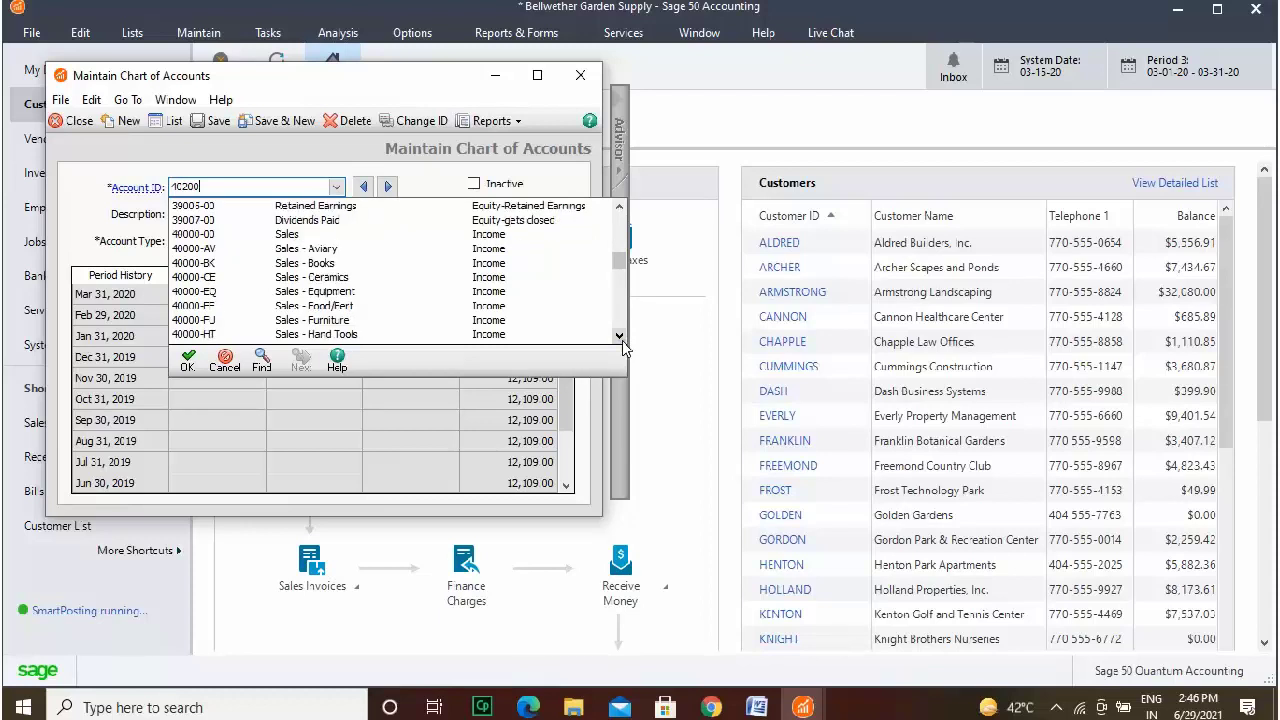
left_click(619, 337)
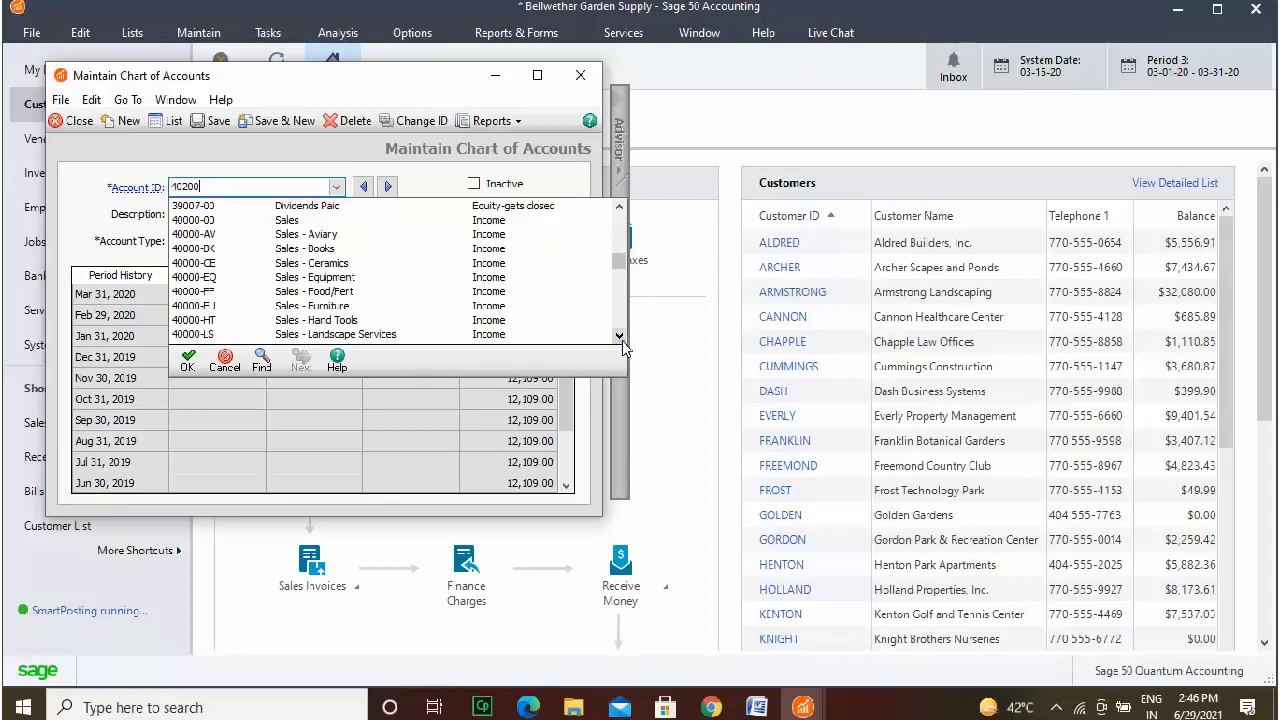
left_click(619, 337)
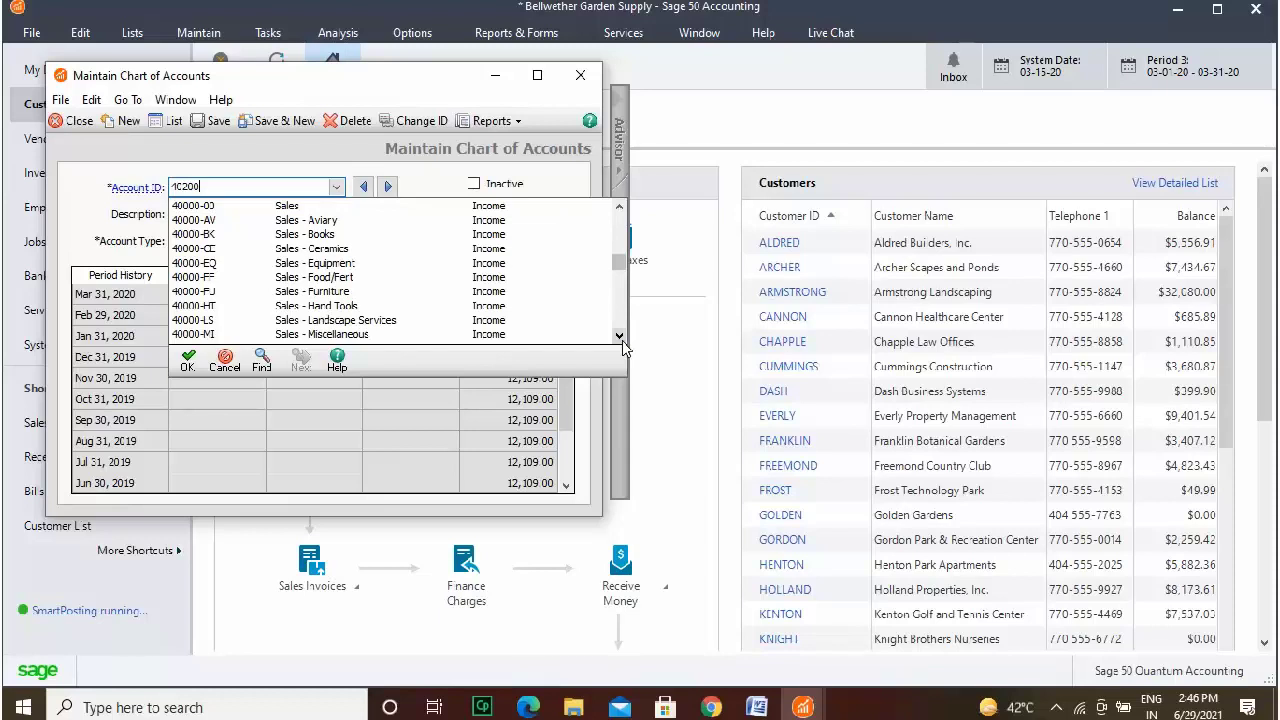
left_click(619, 337)
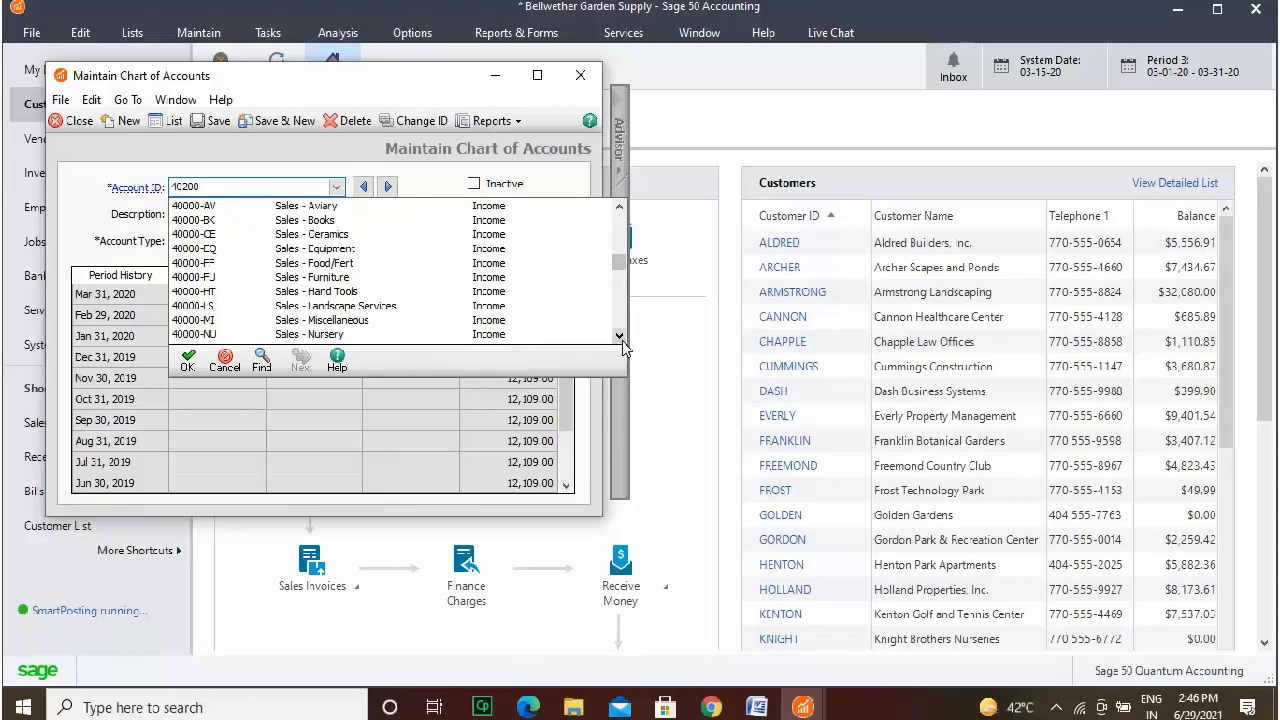
left_click(619, 337)
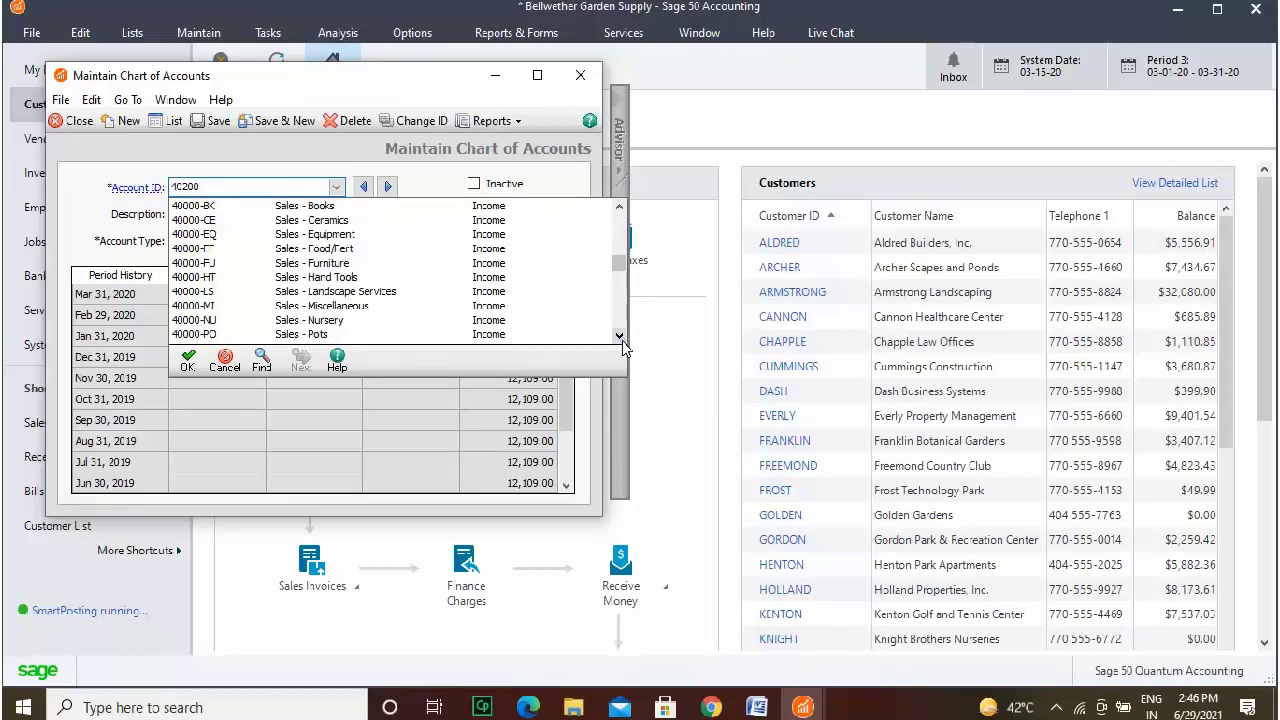
left_click(619, 337)
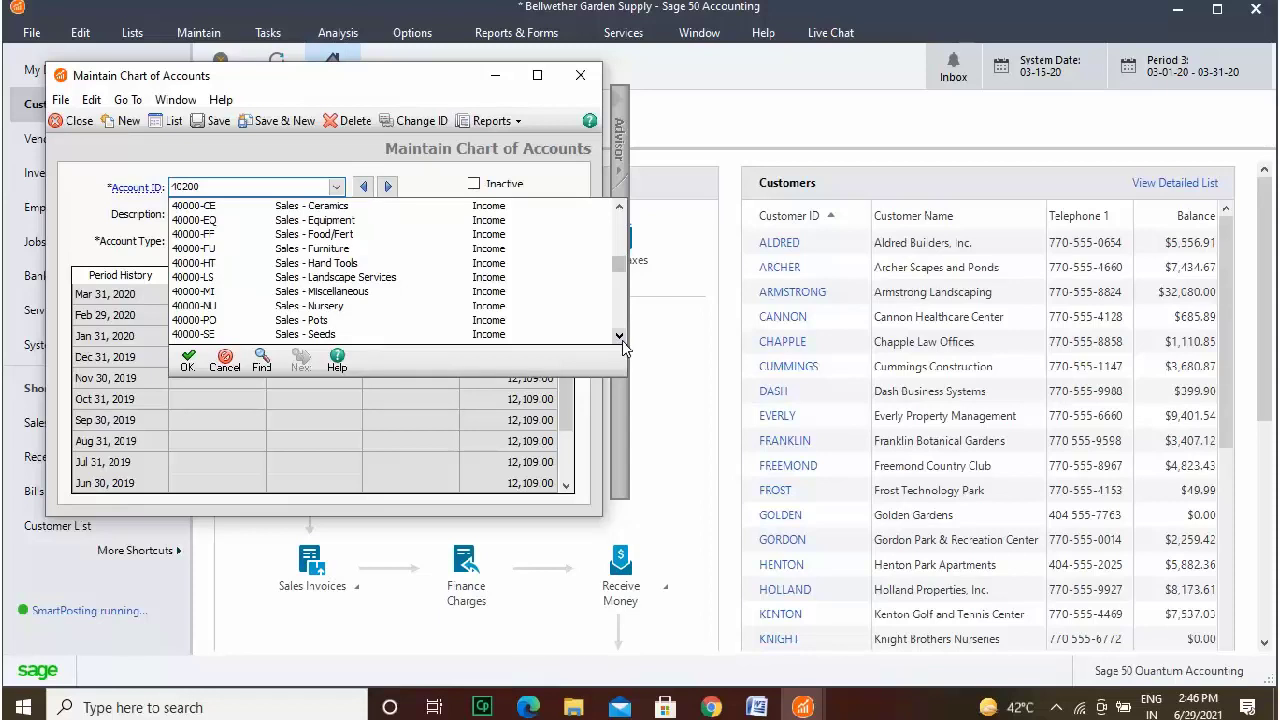
left_click(619, 337)
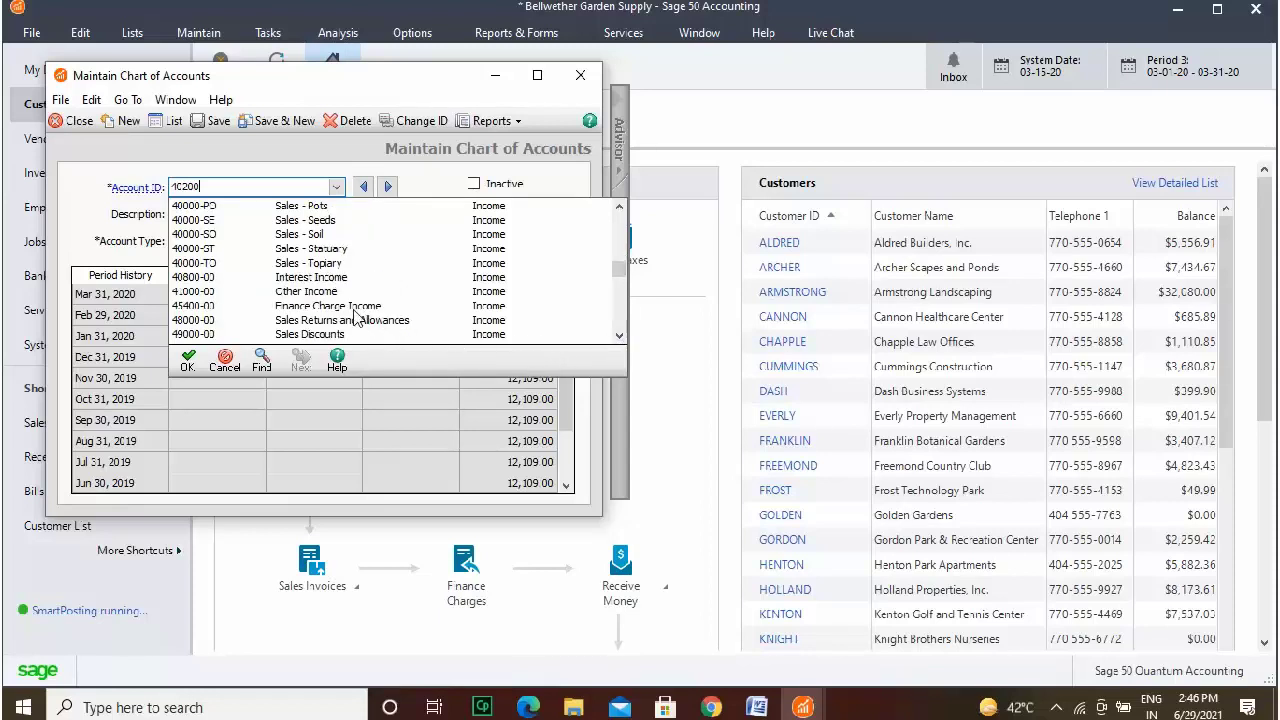
Select 40800-00 Interest Income, append 'Account' to its description, and save it.
left_click(345, 278)
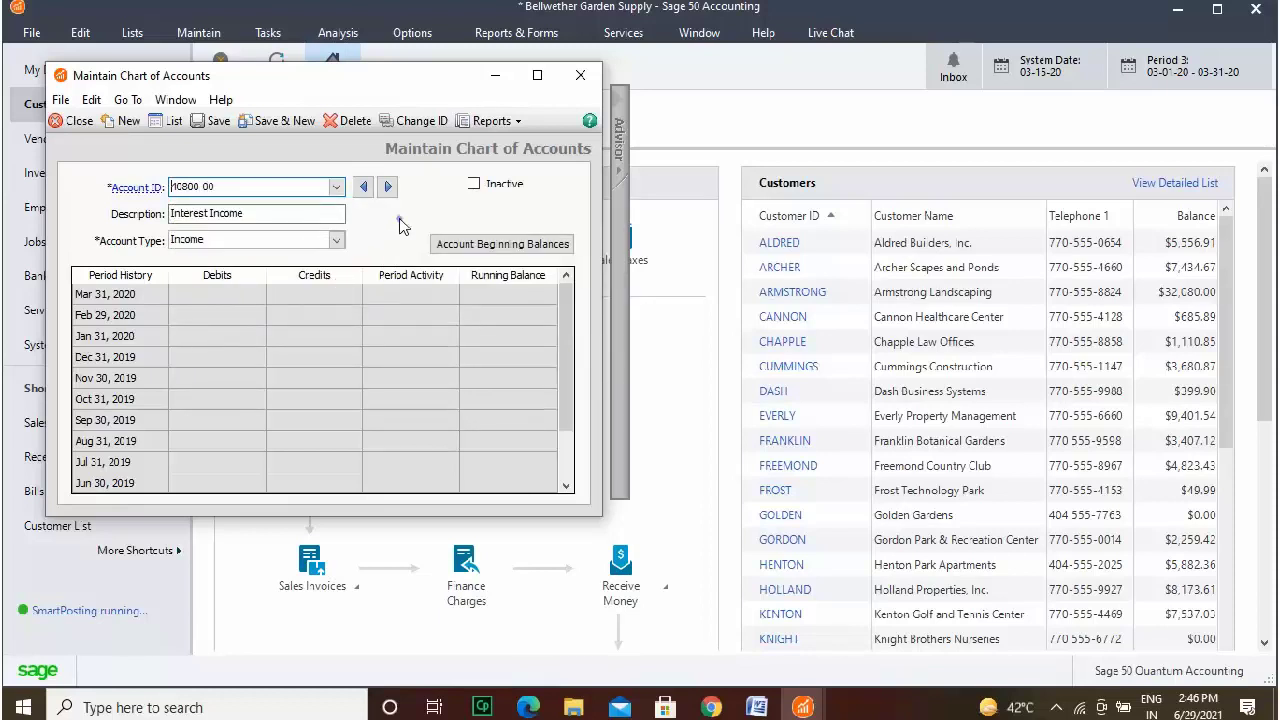
left_click(287, 214)
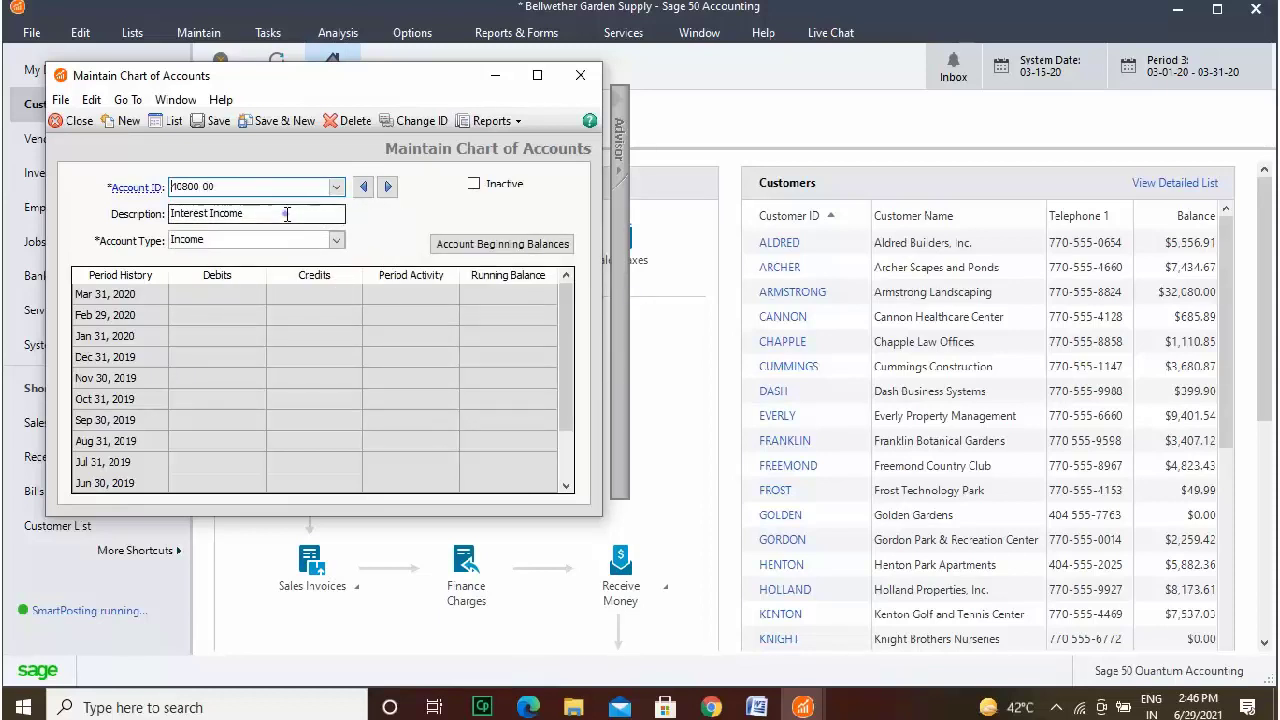
type("Account")
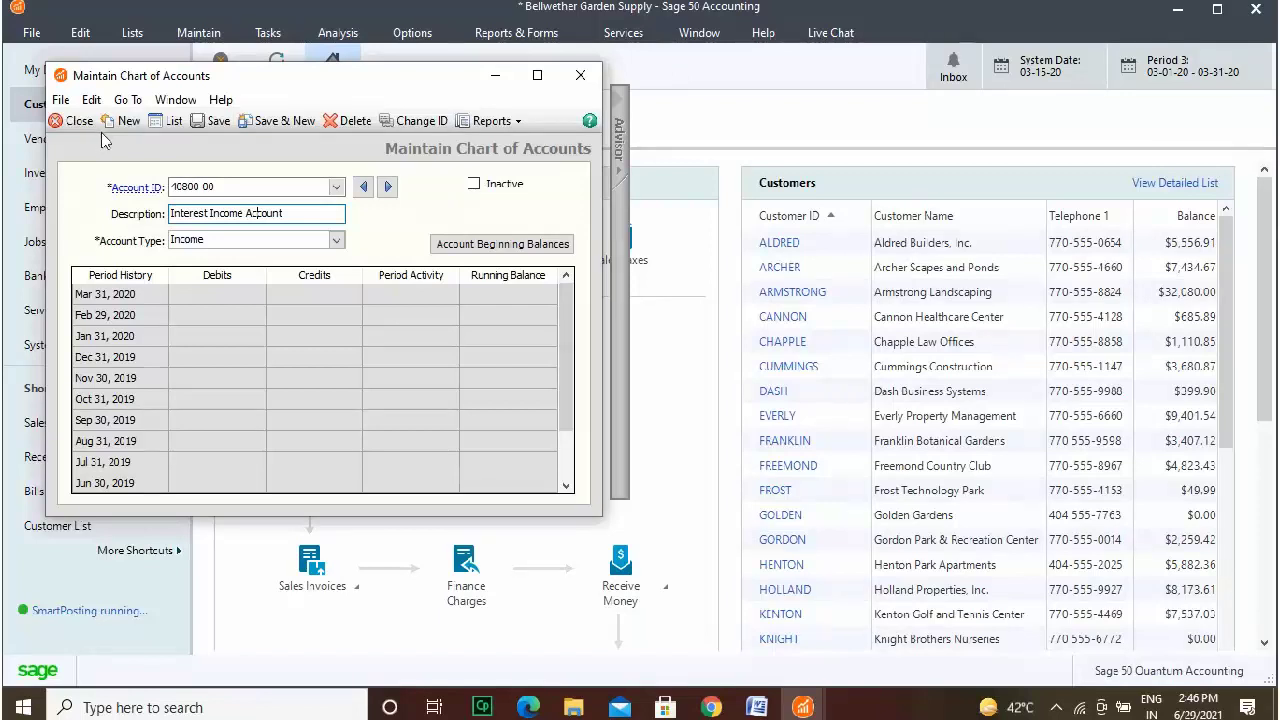
left_click(214, 121)
Open Account Beginning Balances for the period 10/1/19 through 10/31/19.
left_click(455, 250)
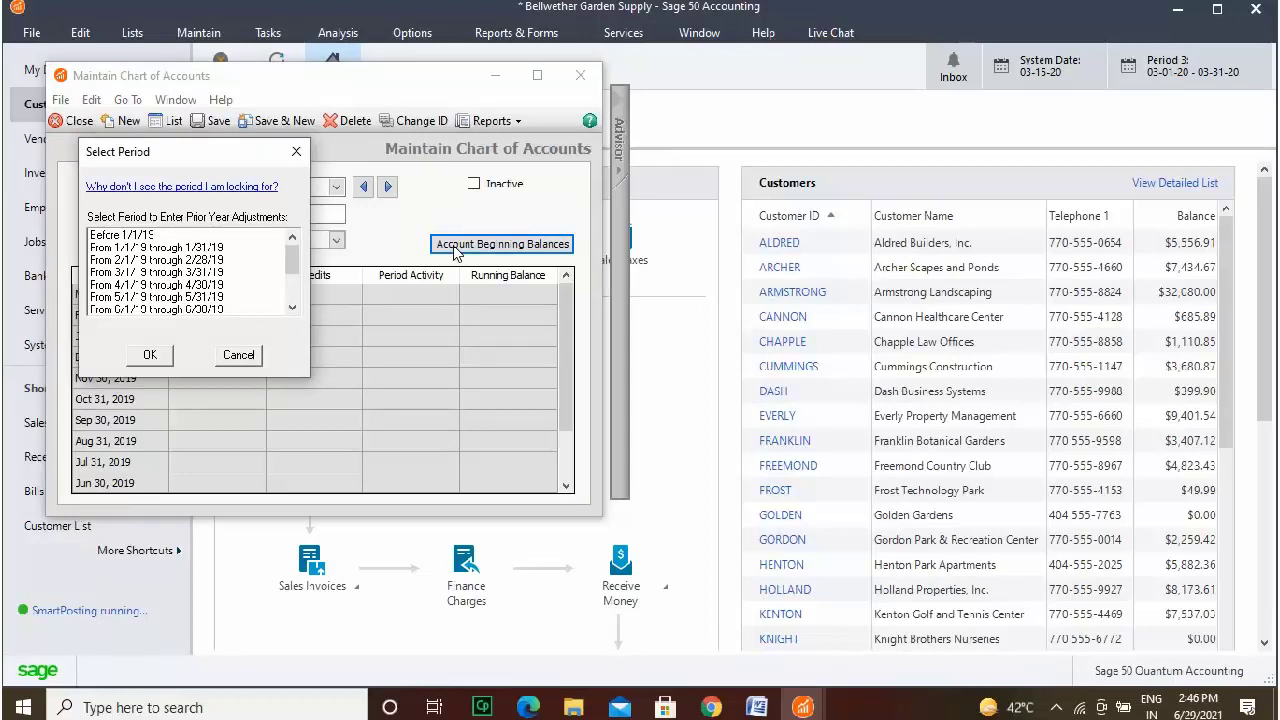
double_click(293, 307)
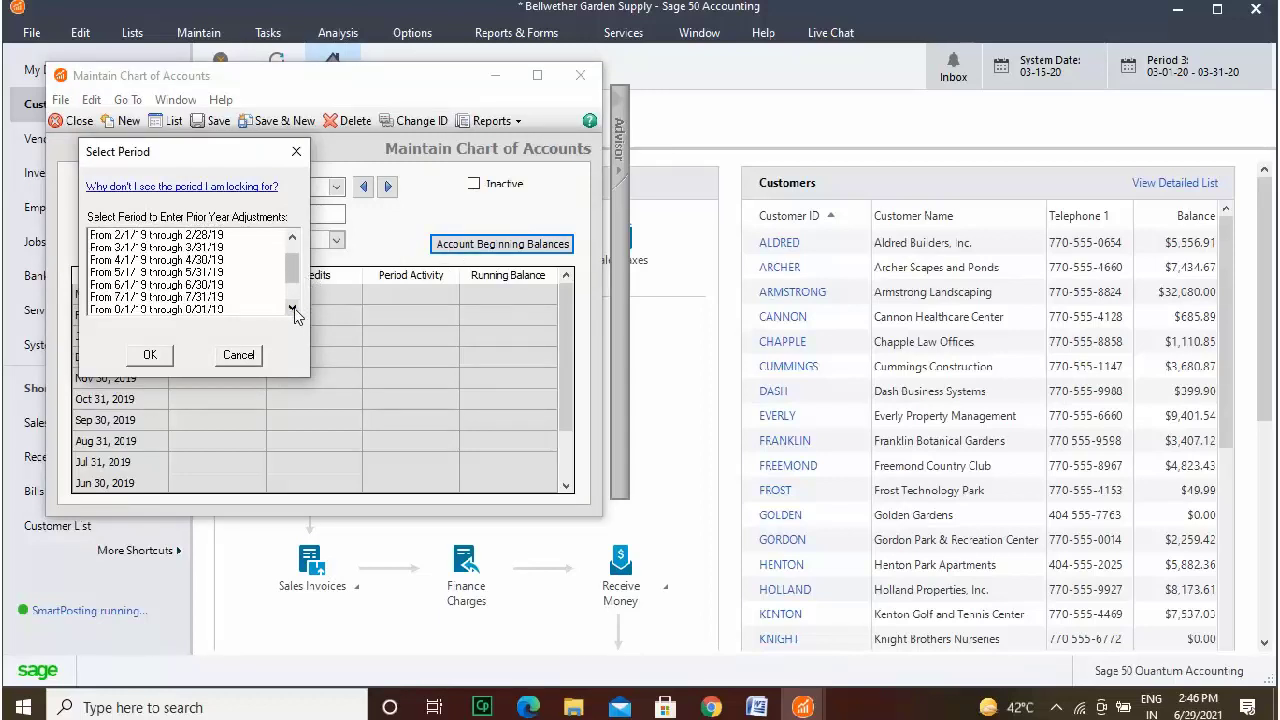
double_click(294, 309)
double_click(294, 308)
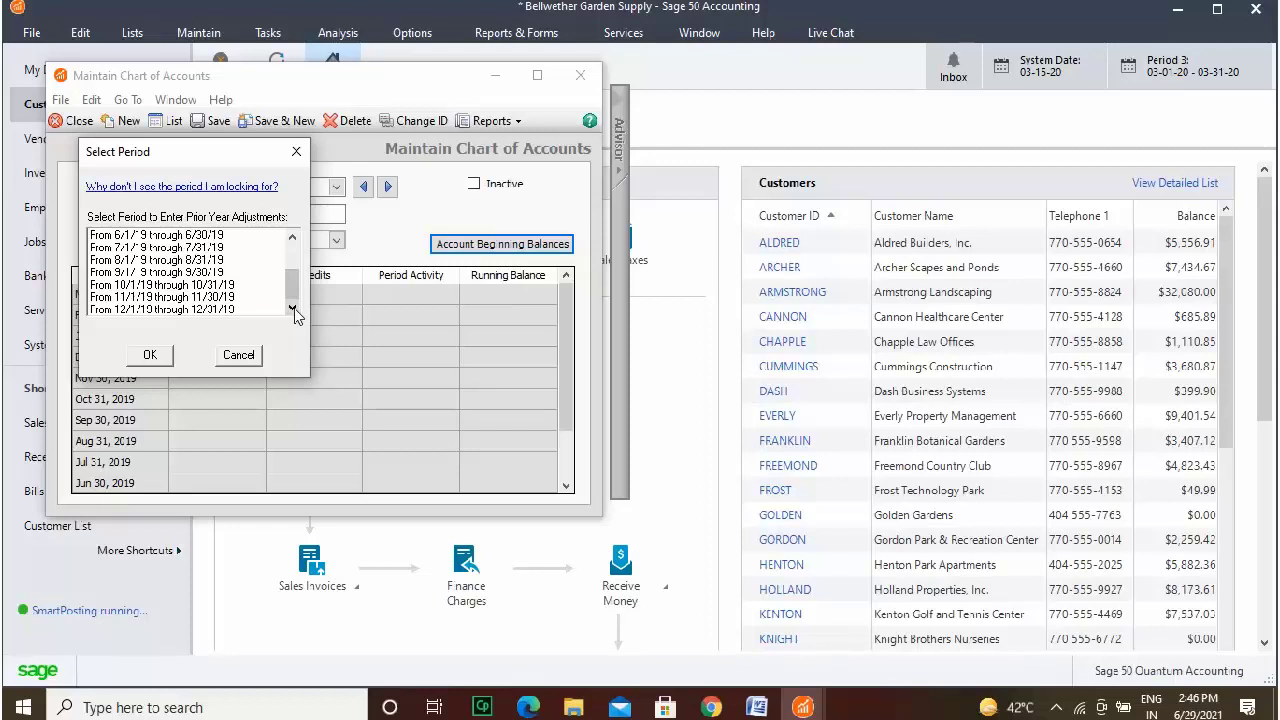
left_click(208, 286)
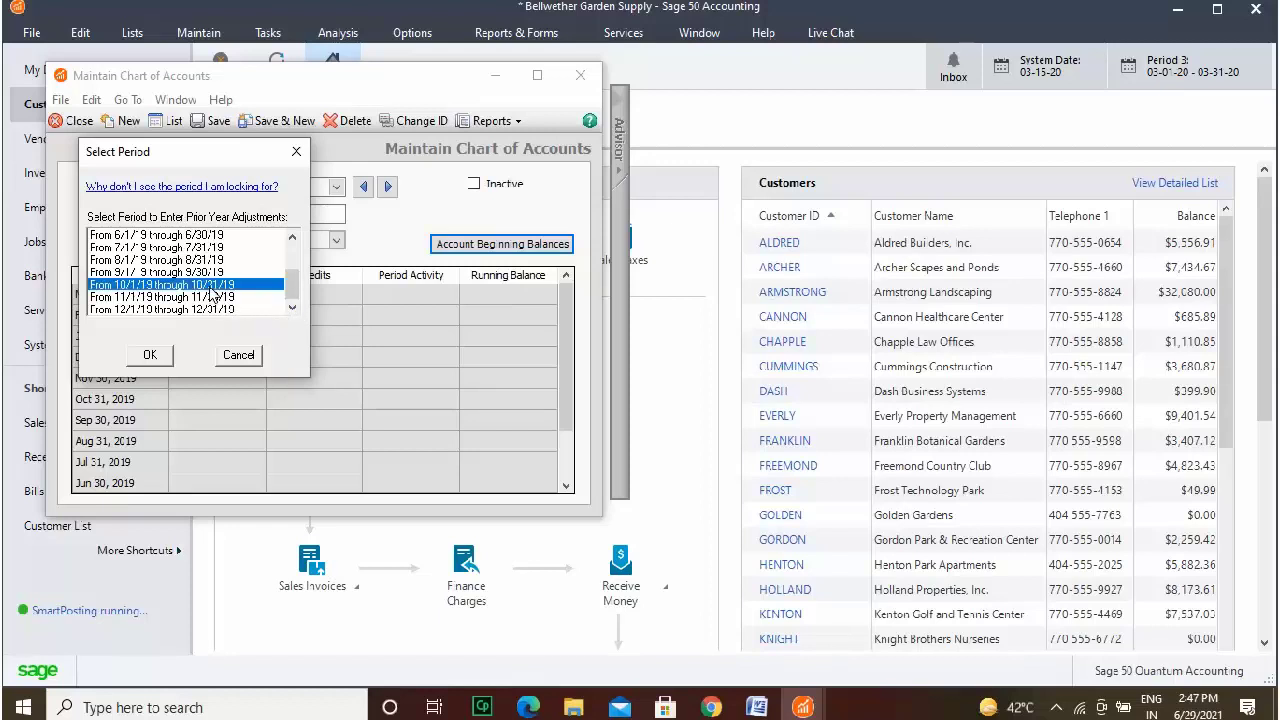
left_click(150, 355)
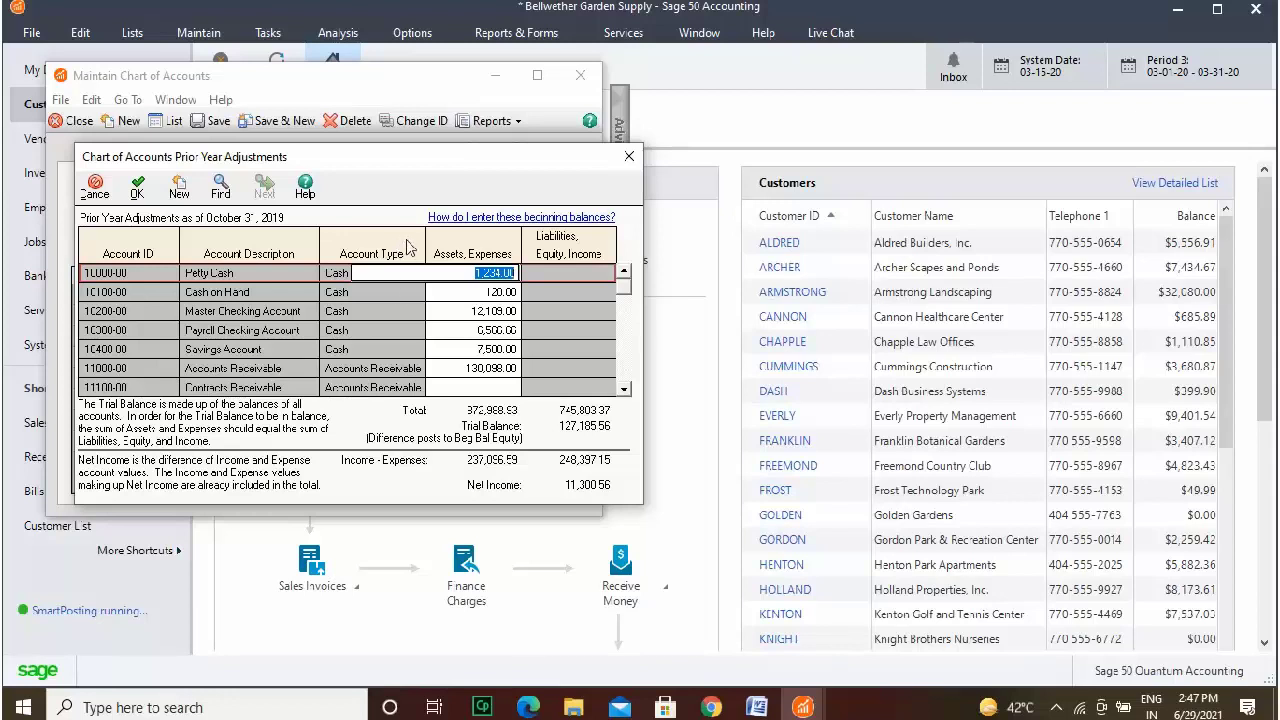
Review the cash and receivable balances from Petty Cash through Accounts Receivable.
left_click(488, 293)
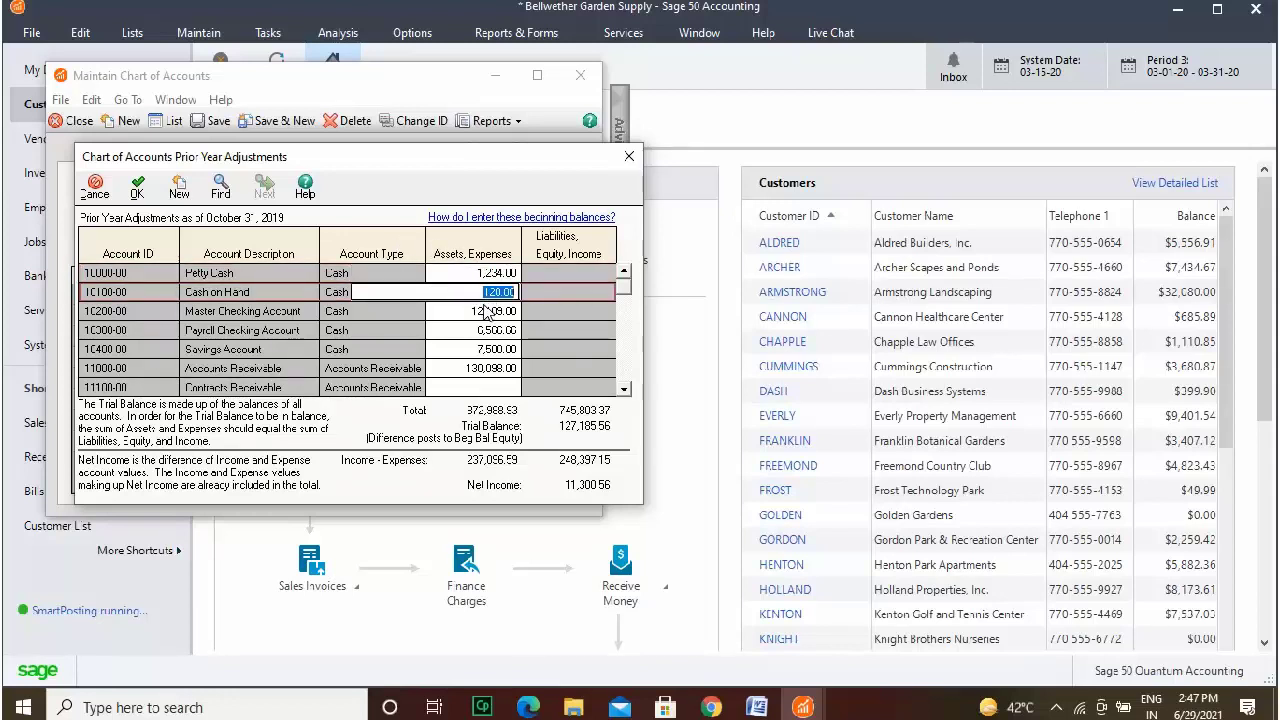
left_click(485, 279)
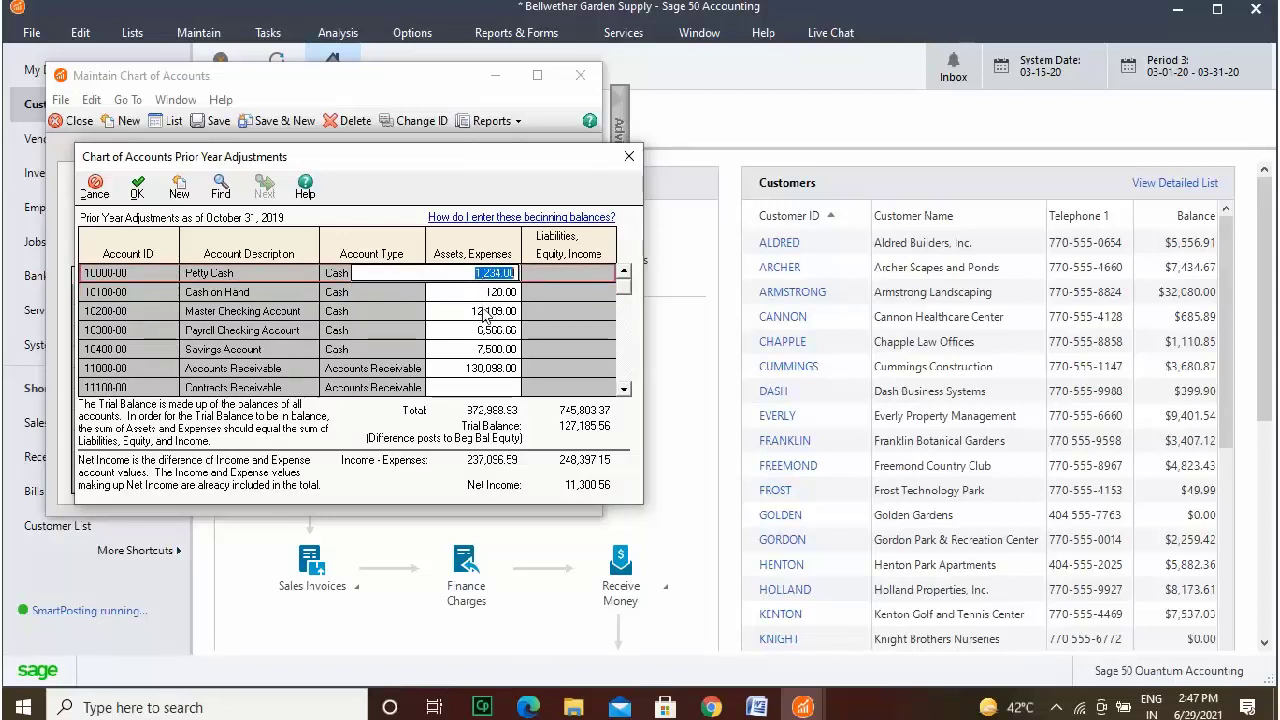
left_click(483, 311)
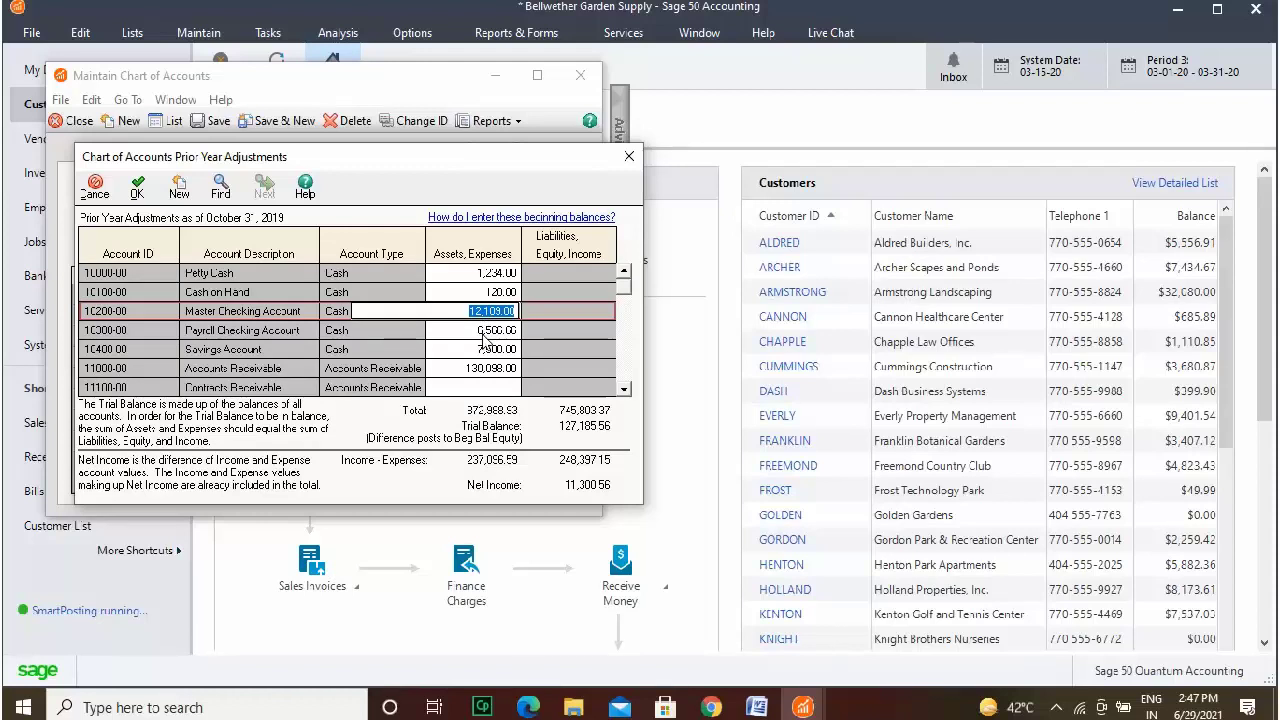
left_click(484, 340)
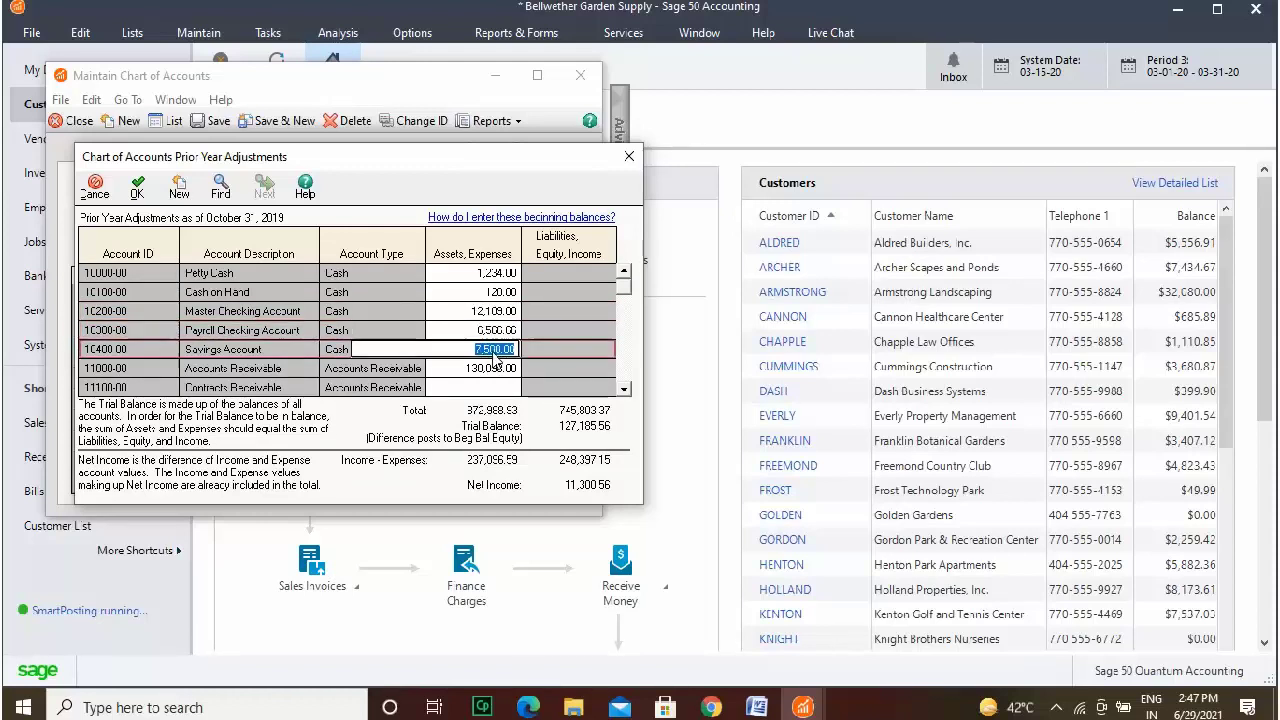
left_click(494, 350)
left_click(511, 370)
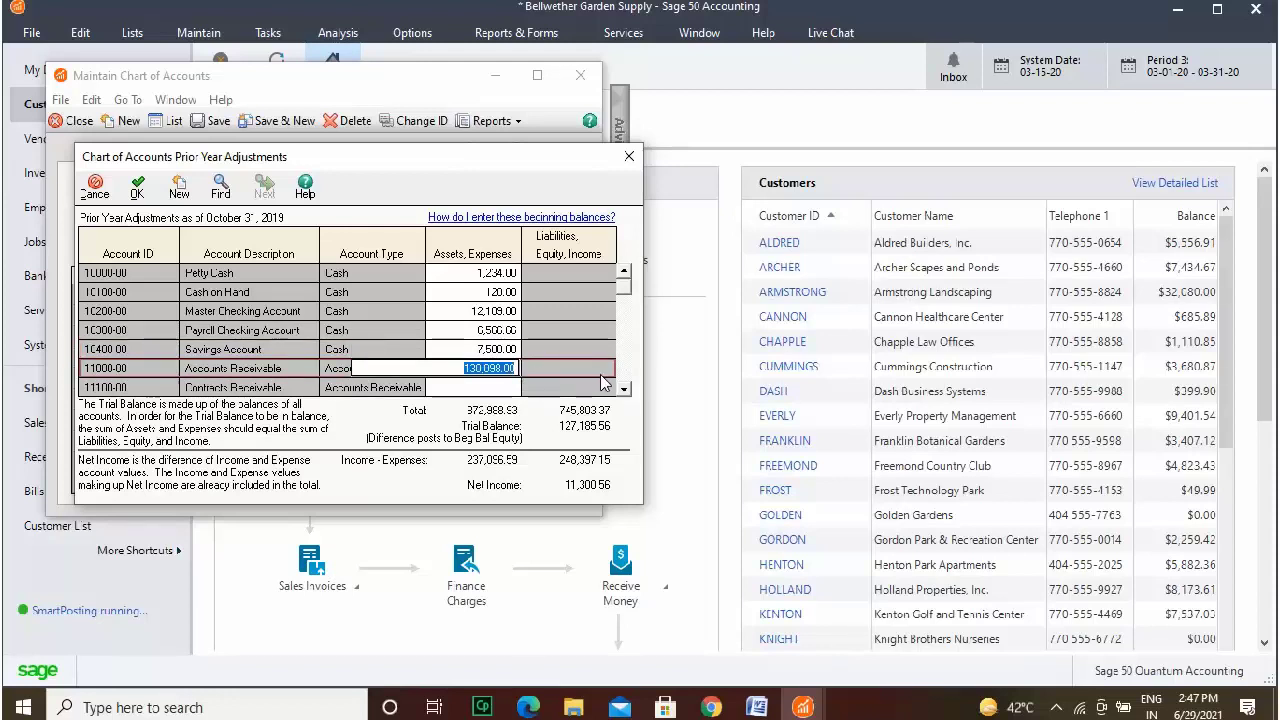
double_click(627, 392)
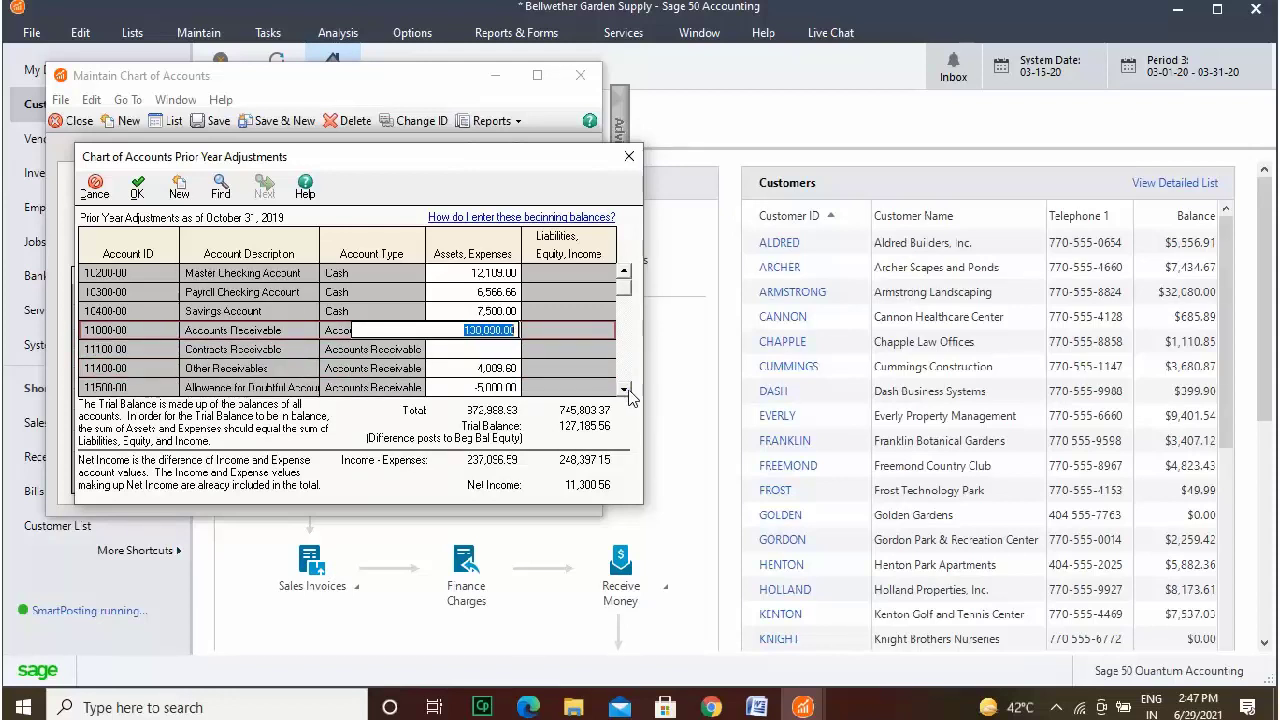
left_click(628, 392)
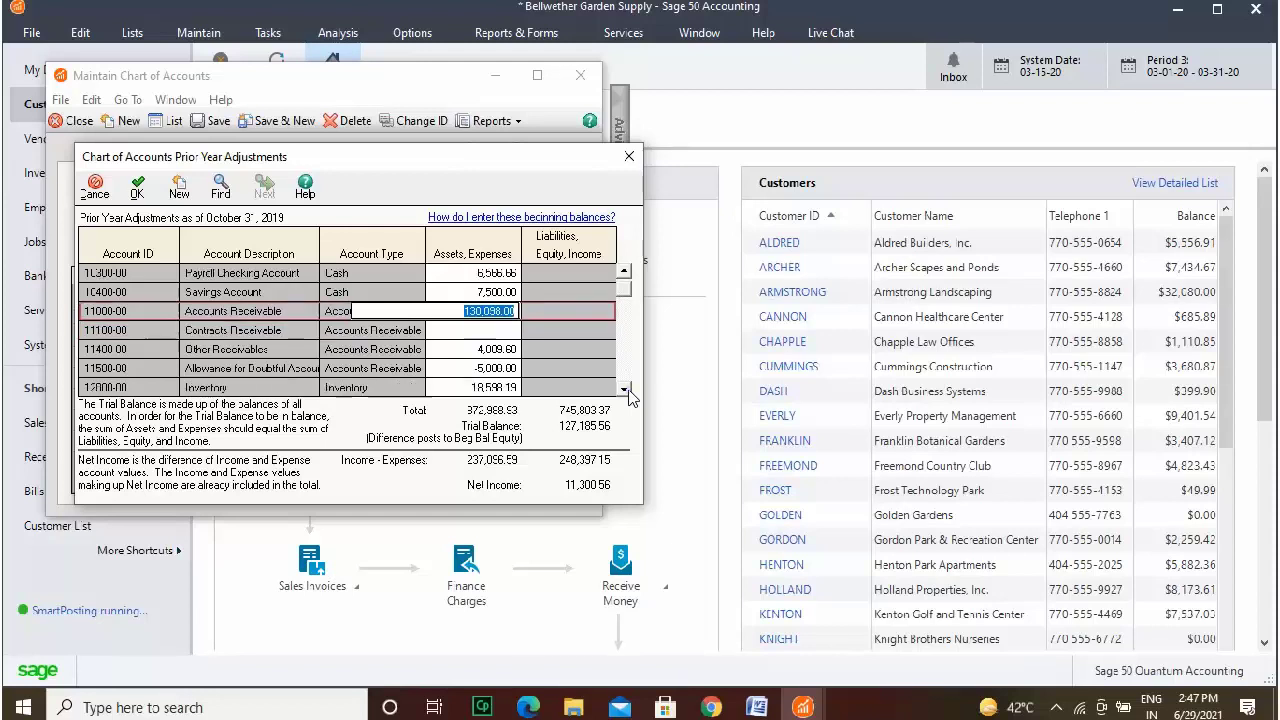
left_click(628, 392)
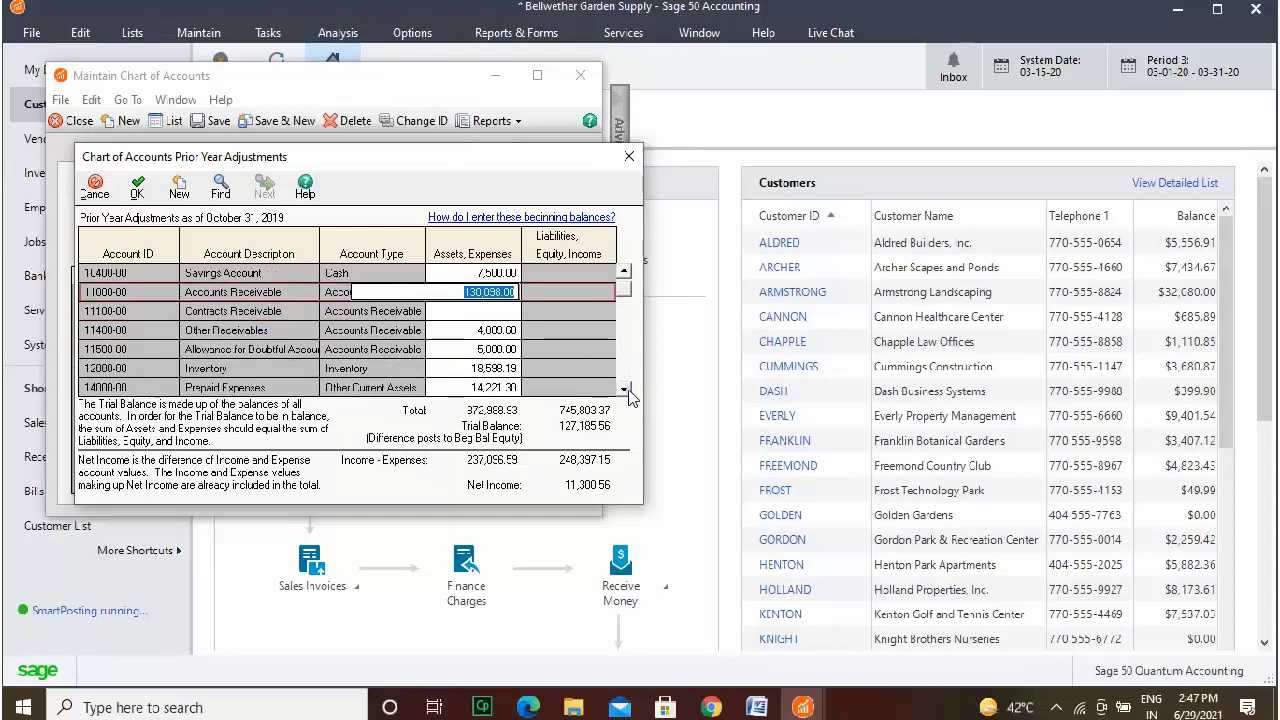
left_click(626, 391)
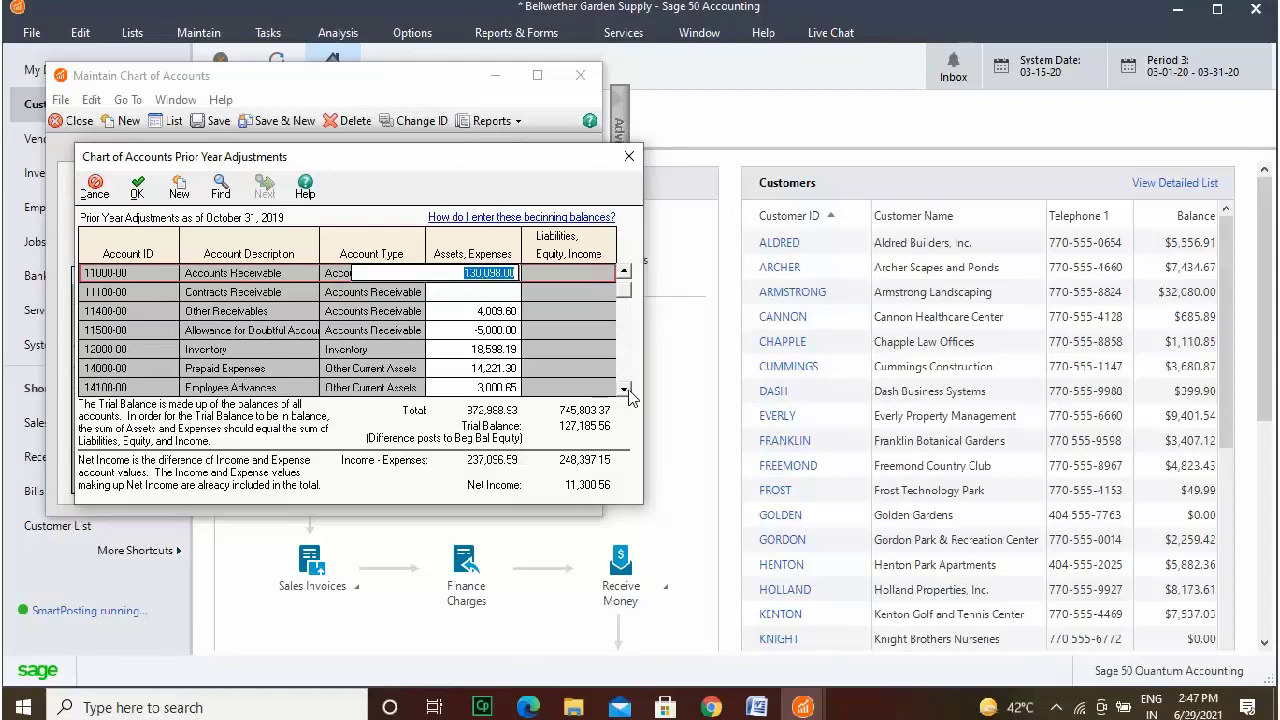
left_click(628, 392)
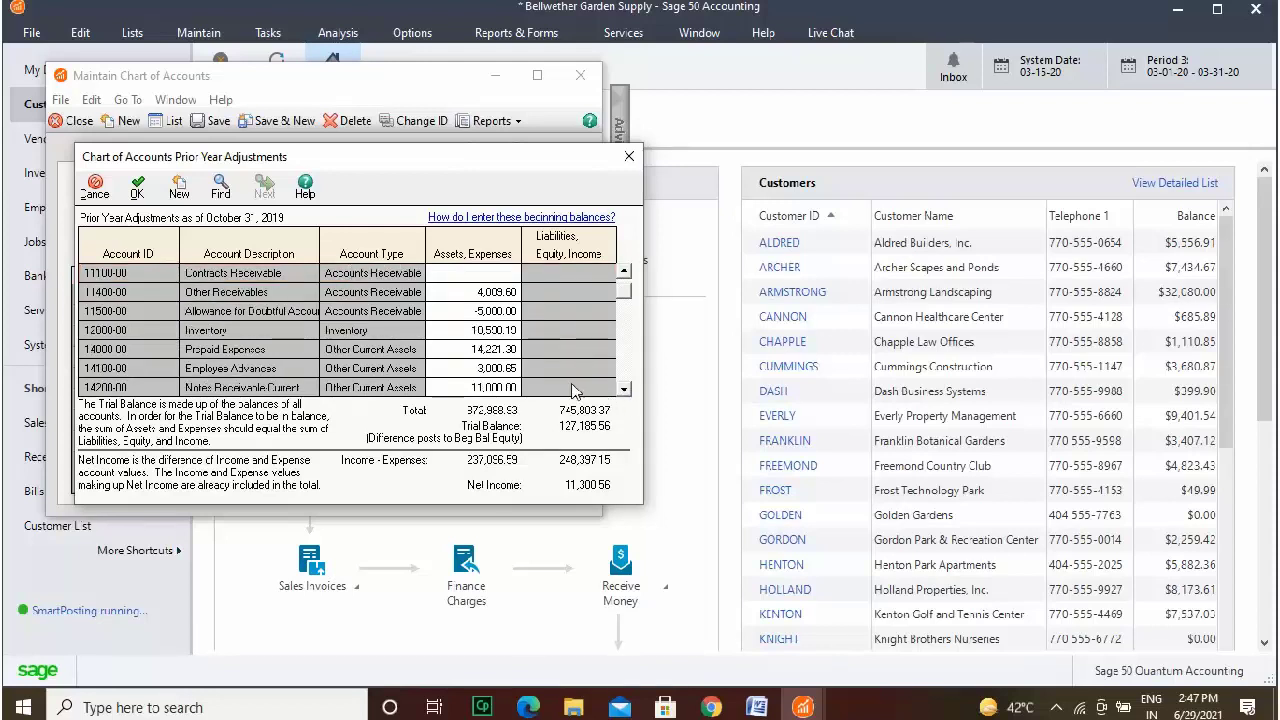
Check balances from Other Receivables through Notes Receivable Current, including Prepaid Expenses 14,221.30.
left_click(497, 292)
left_click(500, 311)
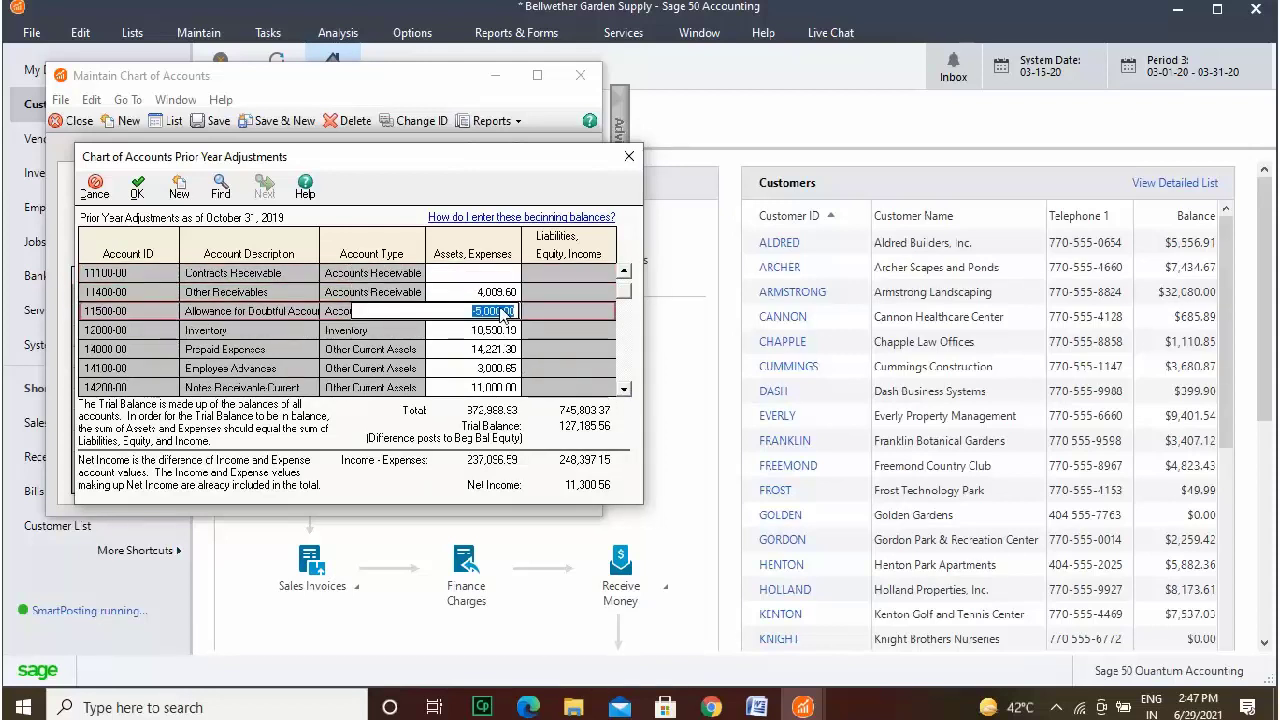
left_click(505, 331)
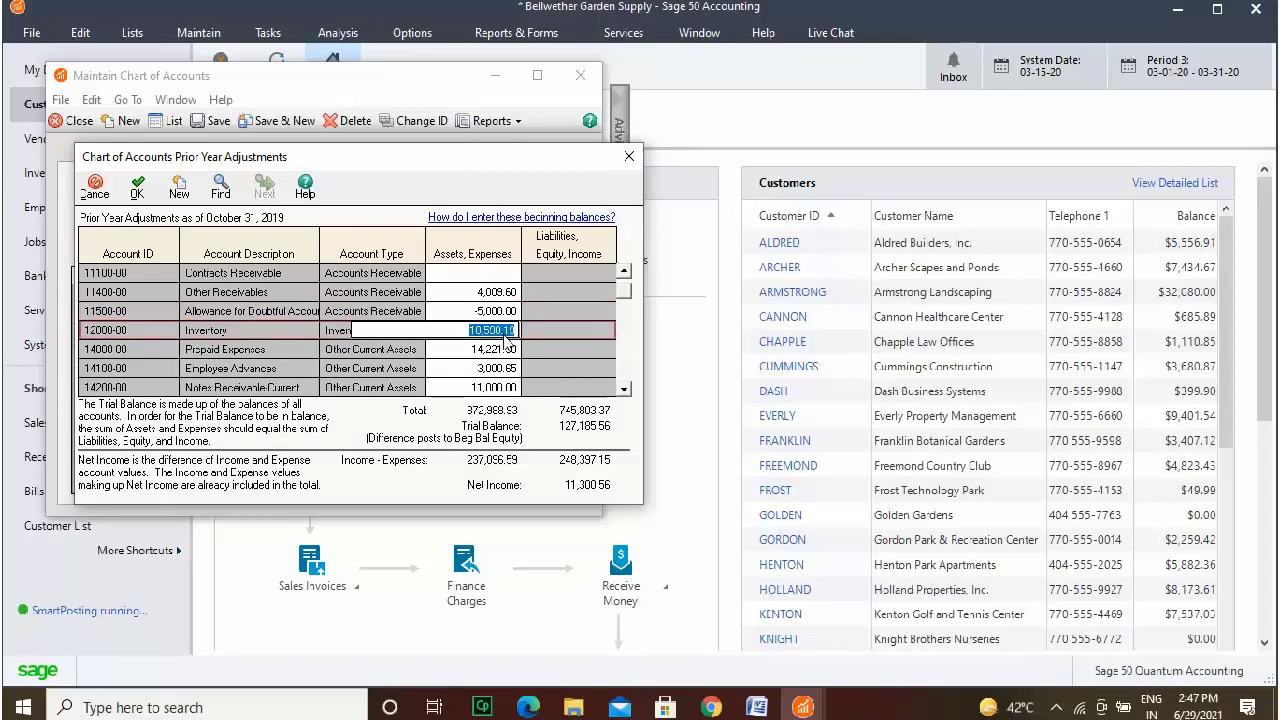
left_click(507, 349)
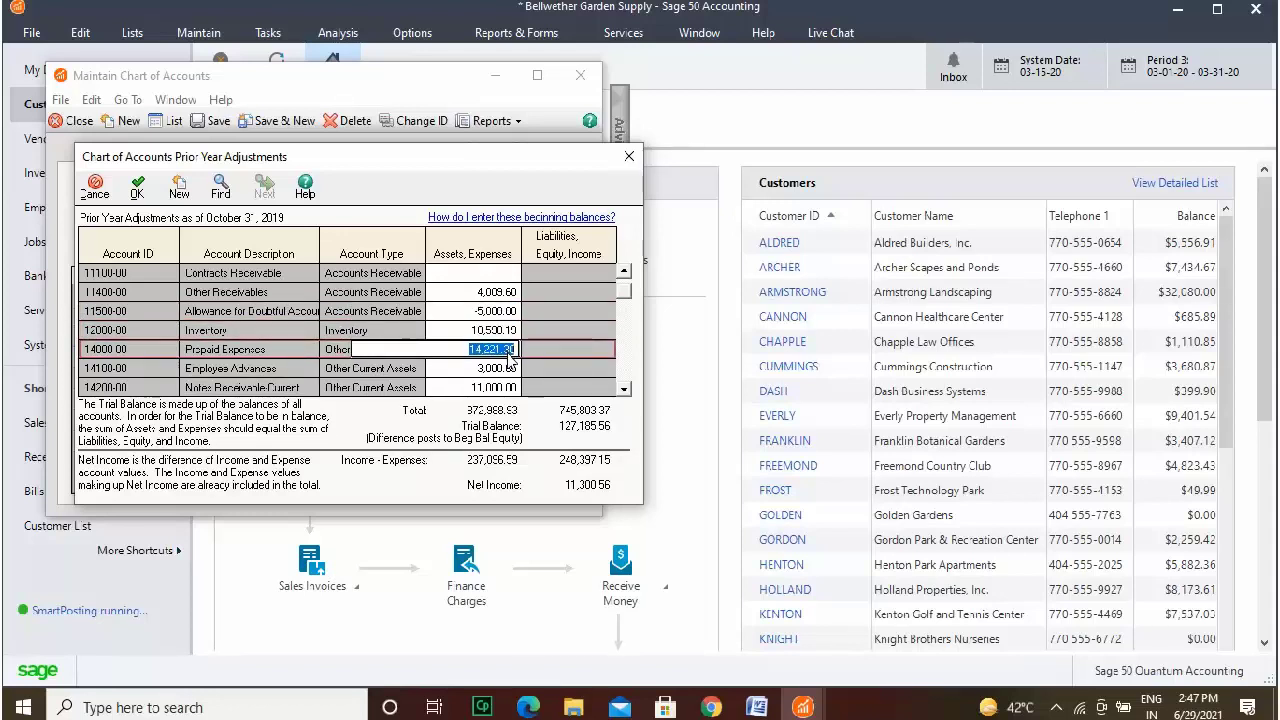
left_click(509, 369)
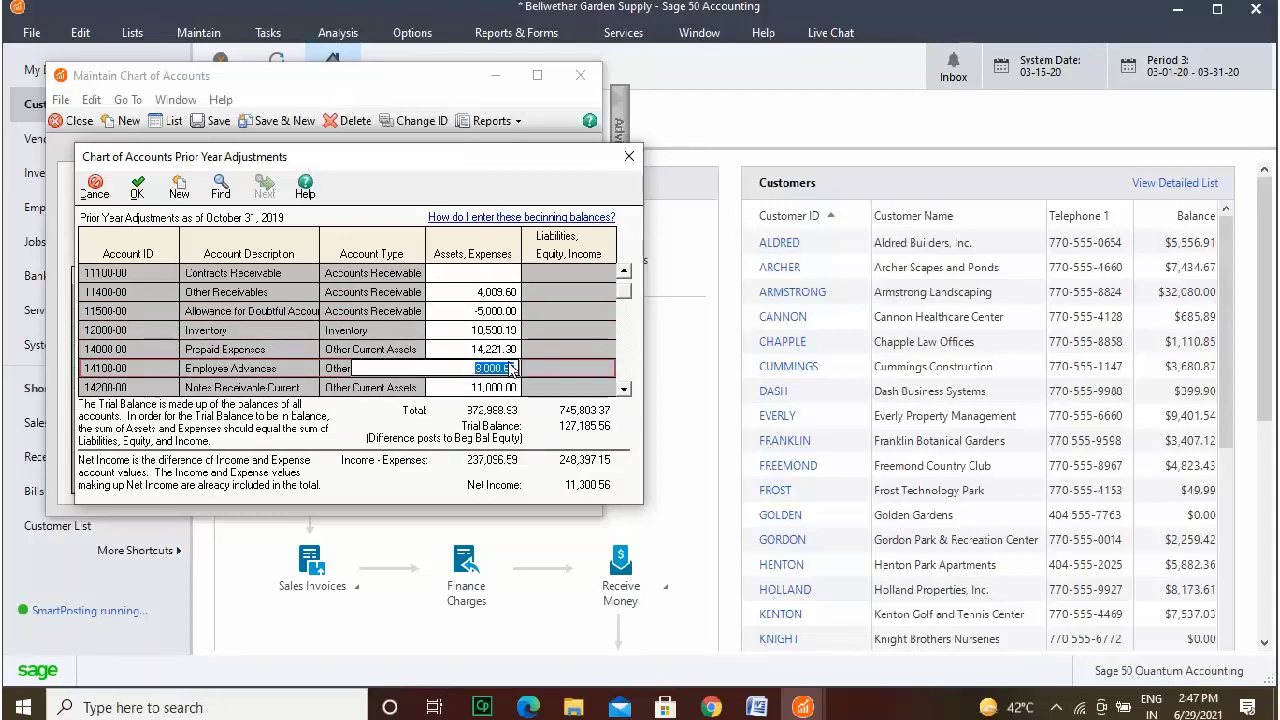
left_click(512, 388)
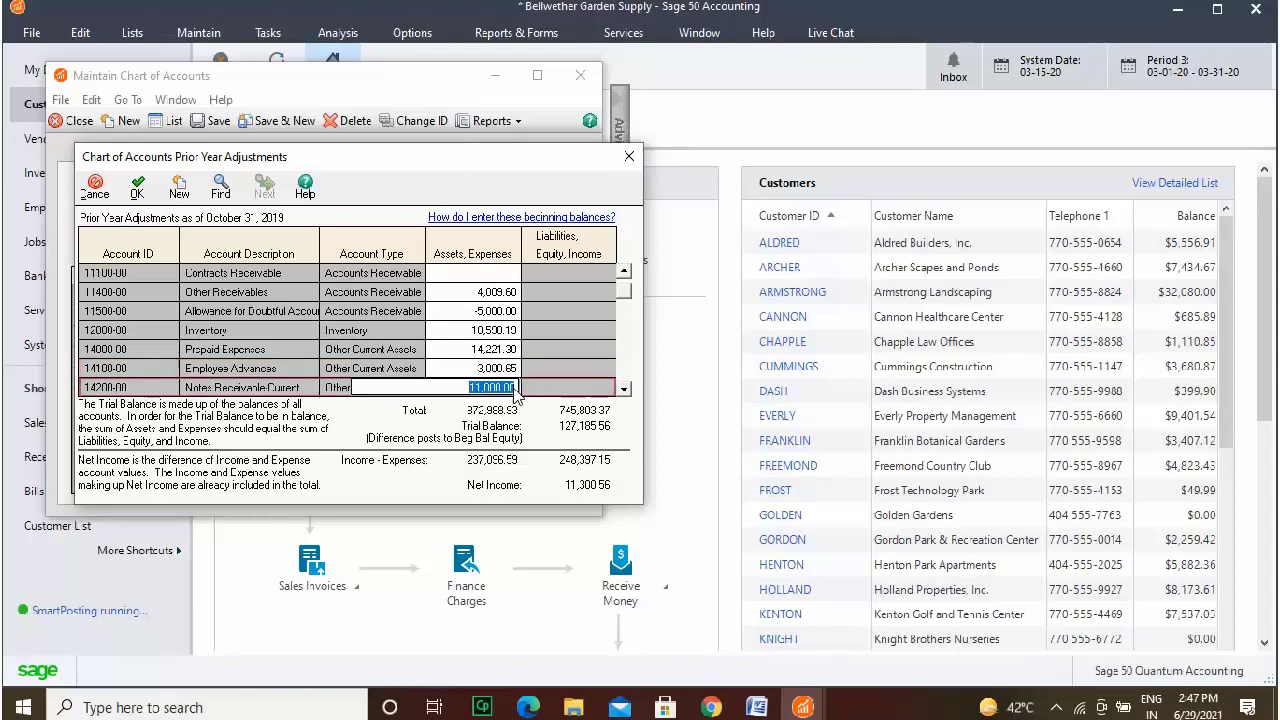
left_click(624, 389)
left_click(624, 389)
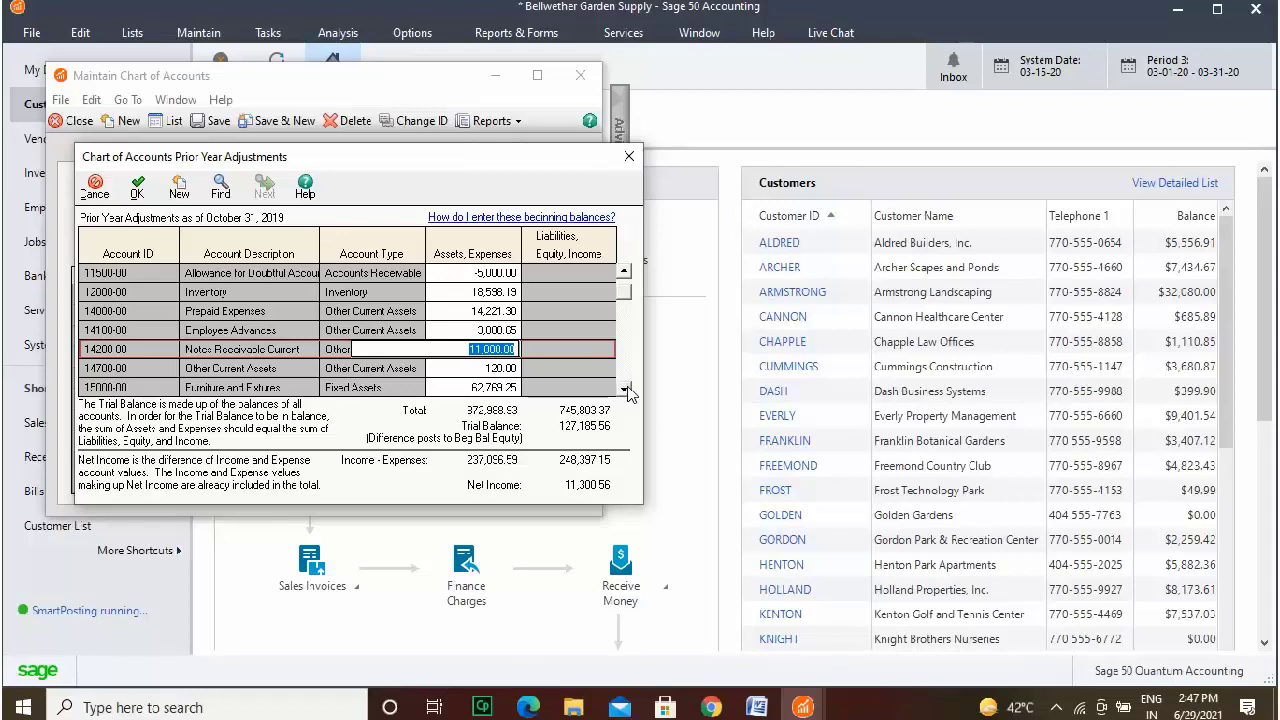
left_click(625, 390)
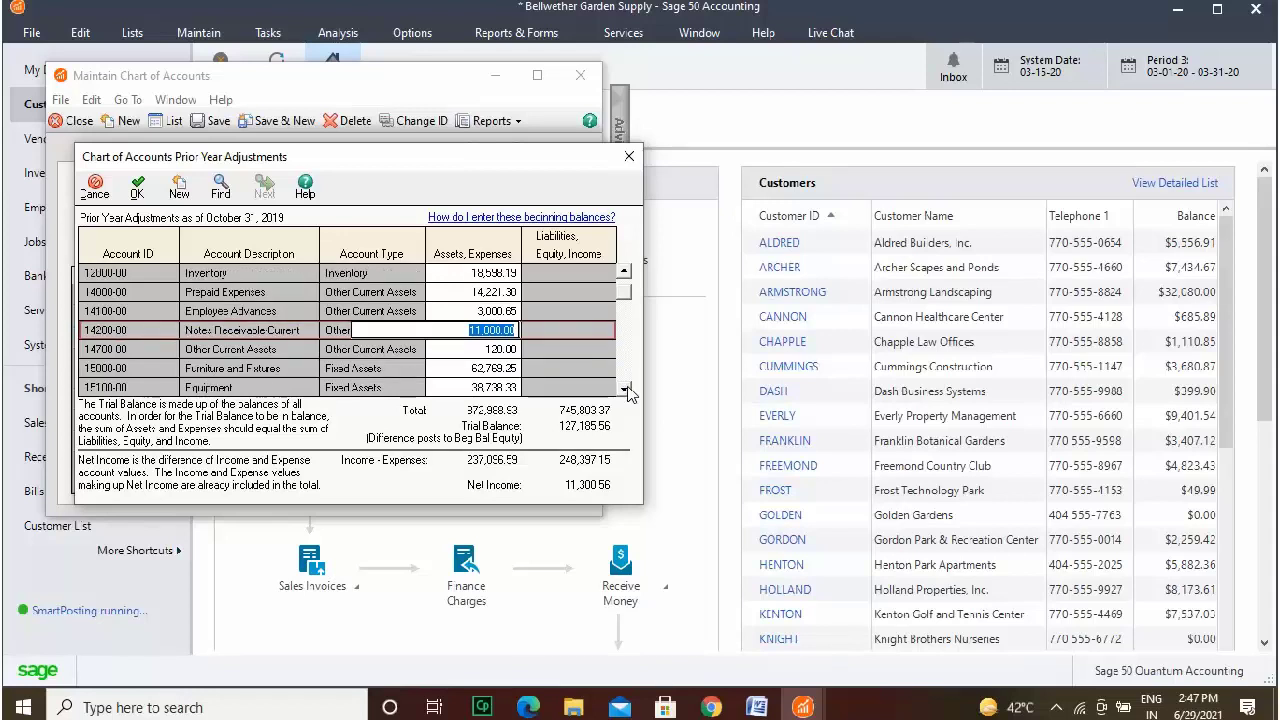
left_click(624, 389)
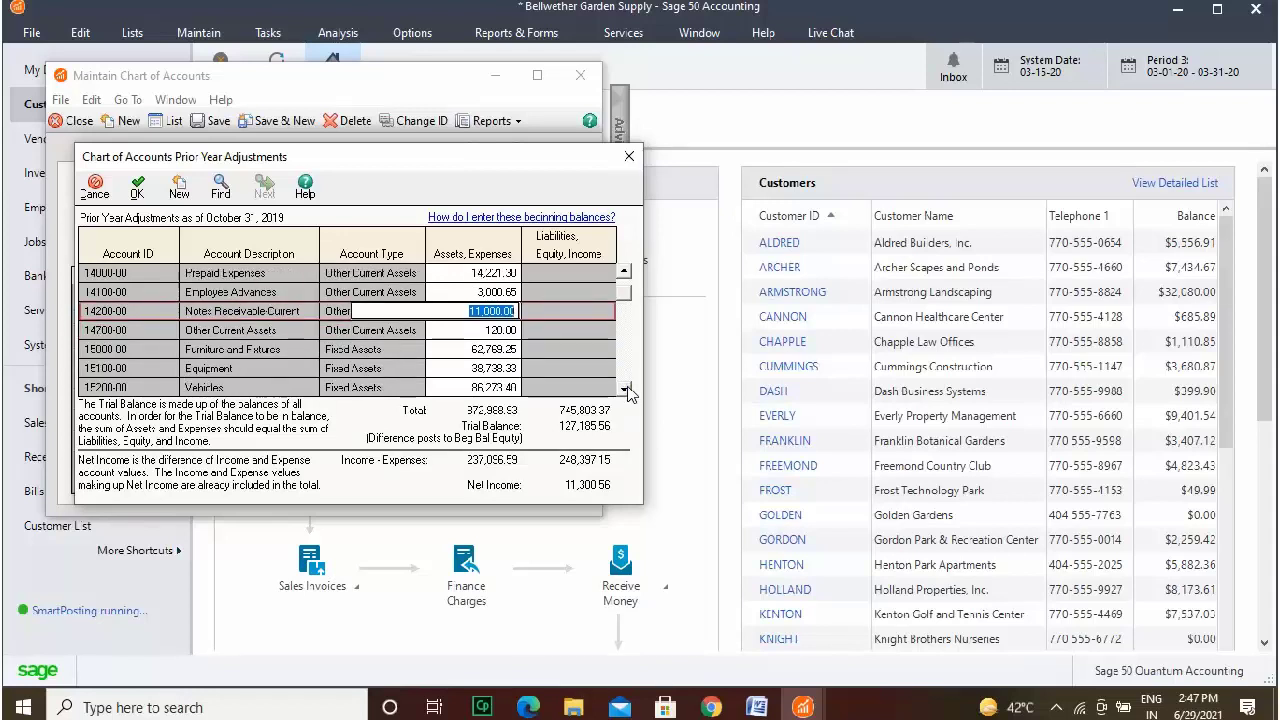
left_click(624, 389)
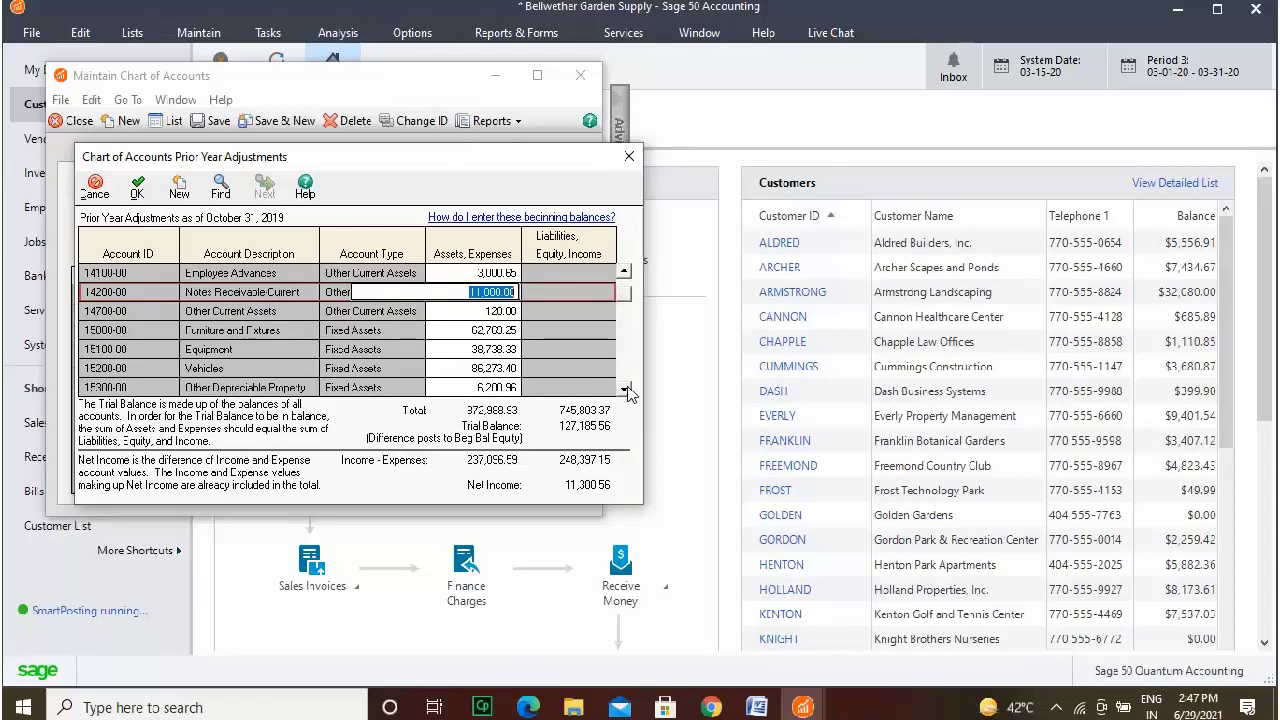
left_click(625, 390)
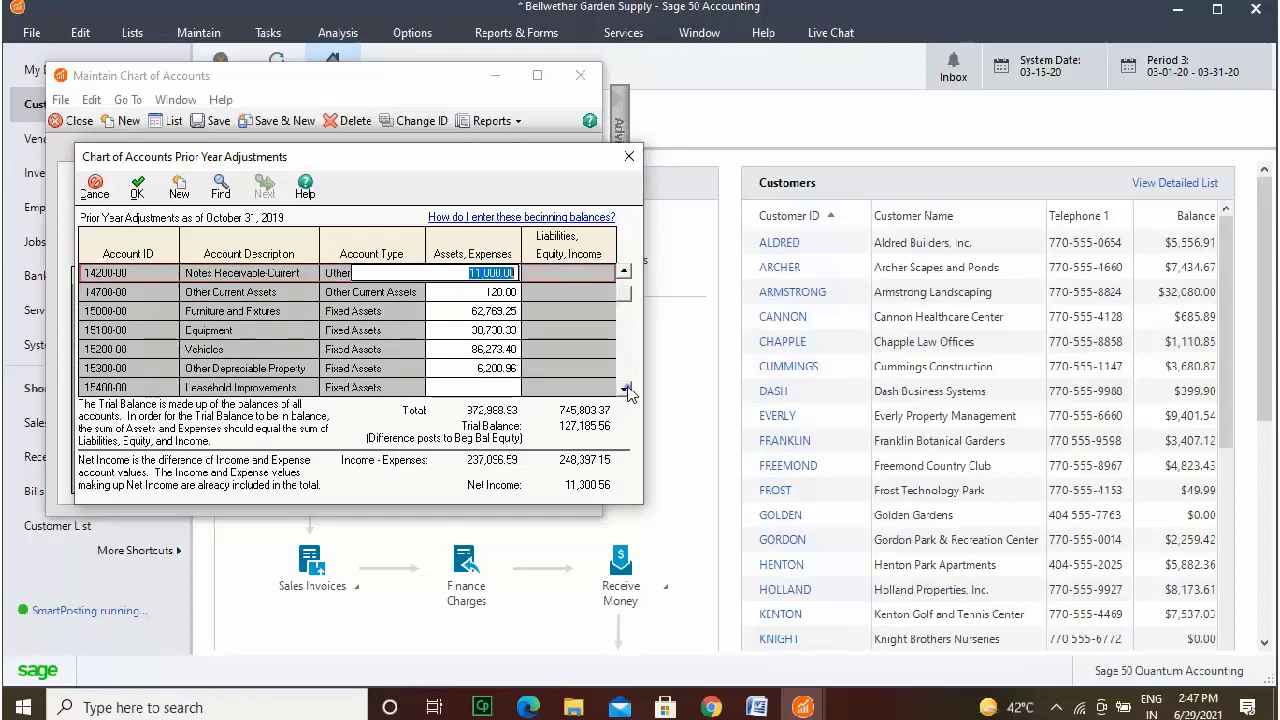
left_click(625, 389)
Check fixed-asset balances: Furniture 62,769.25, Equipment 38,738.33, Vehicles, Other Property, Buildings 185,500.00.
left_click(498, 298)
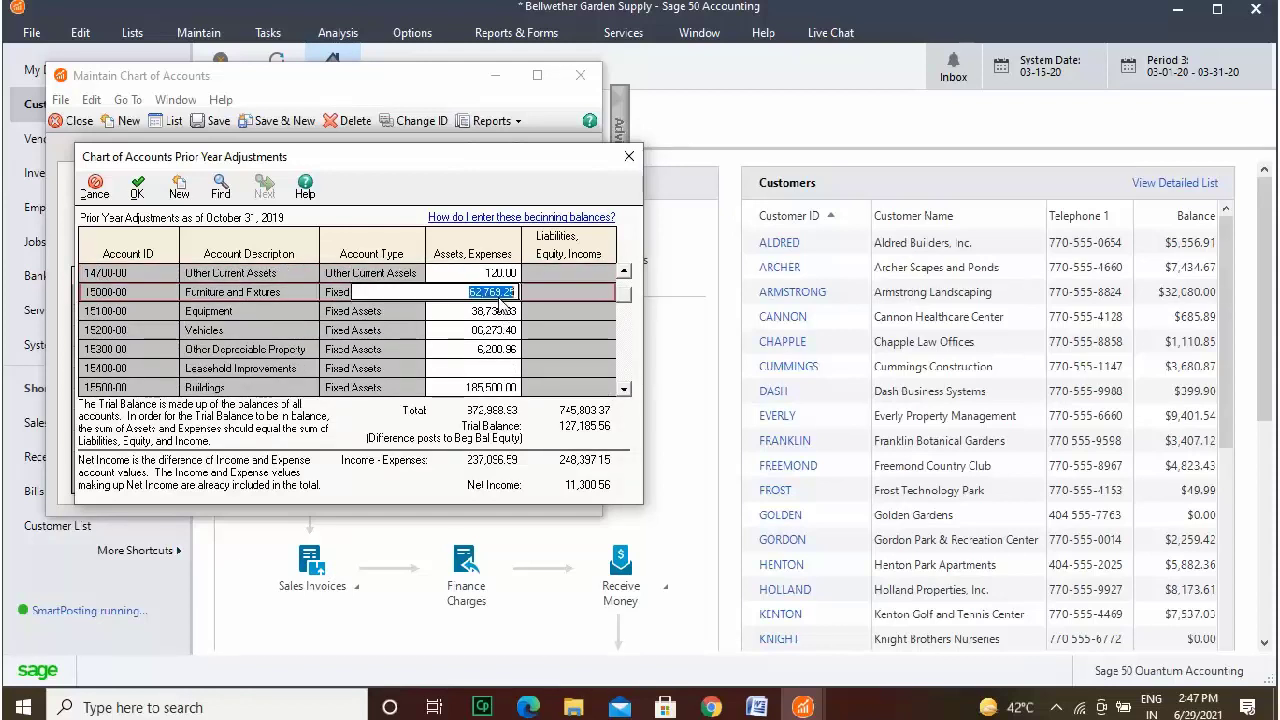
left_click(503, 312)
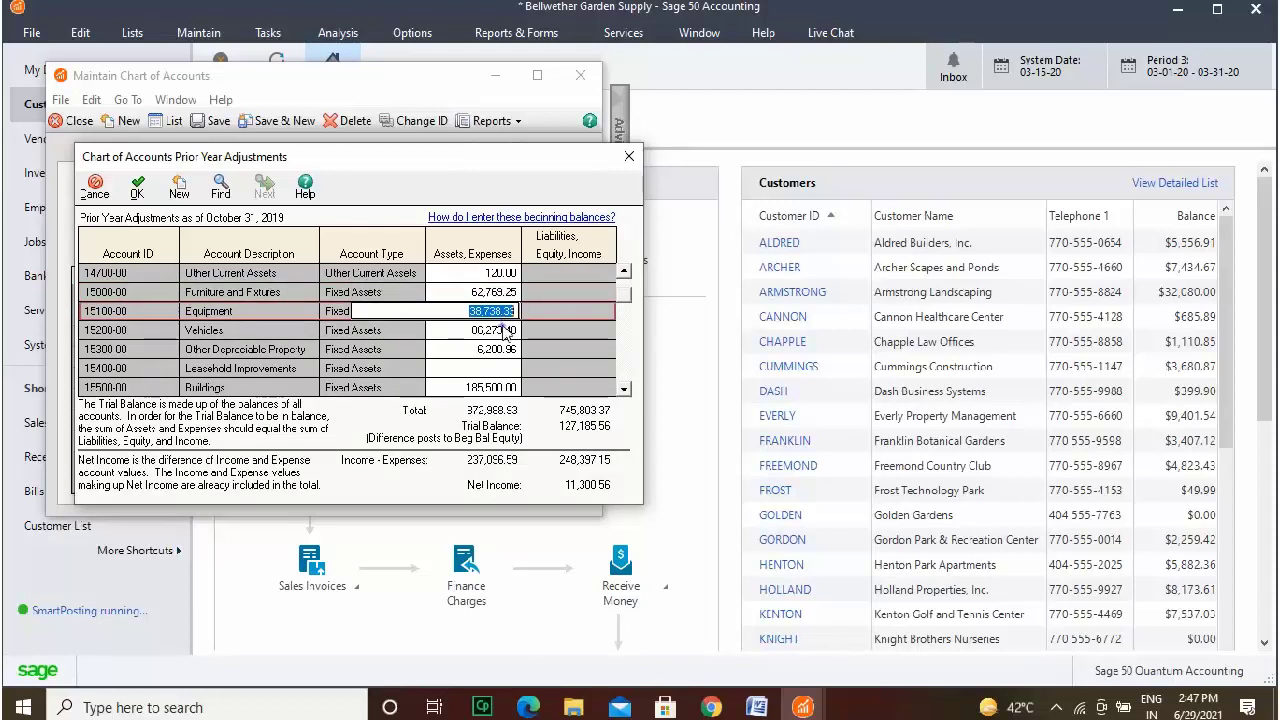
left_click(508, 331)
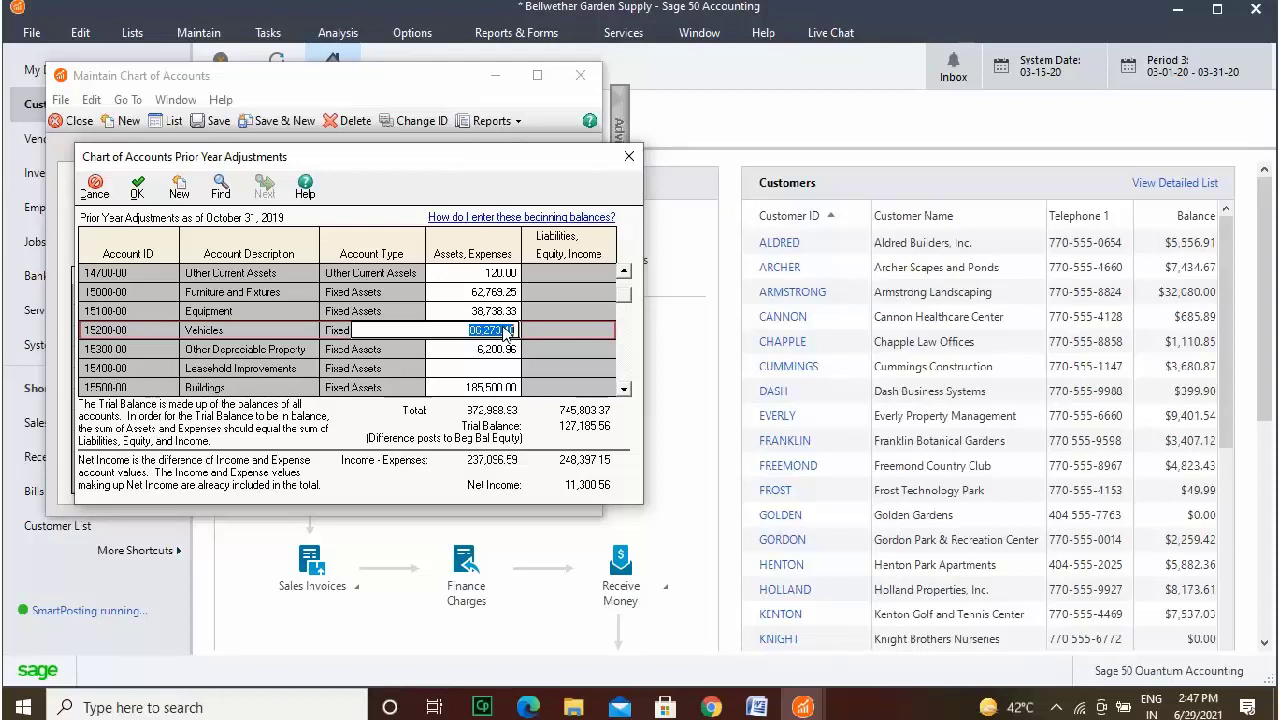
left_click(507, 352)
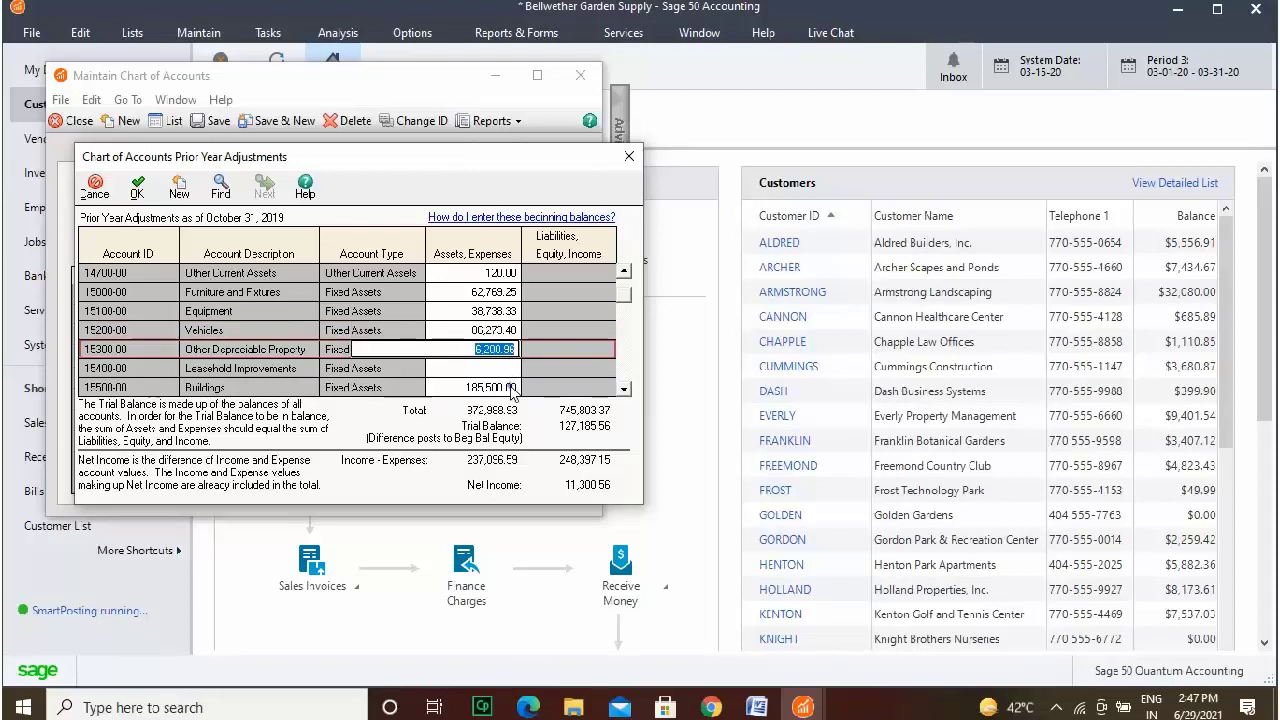
left_click(512, 388)
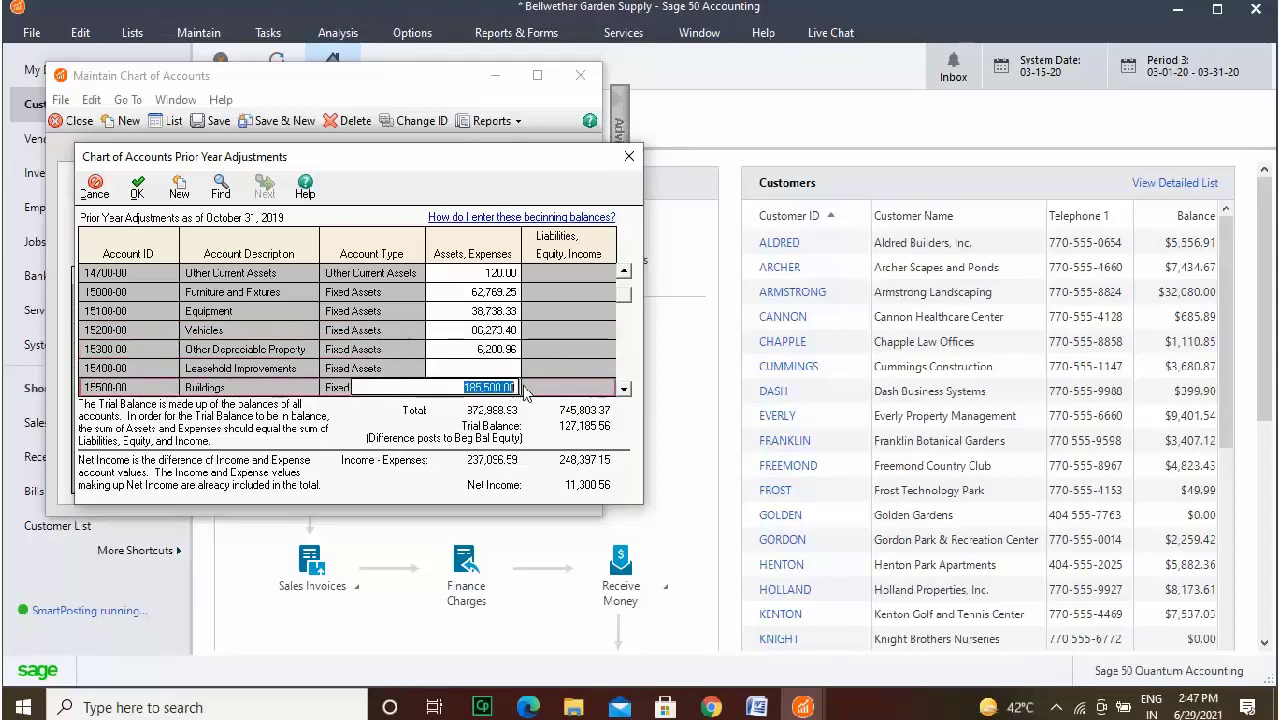
left_click(624, 390)
left_click(624, 390)
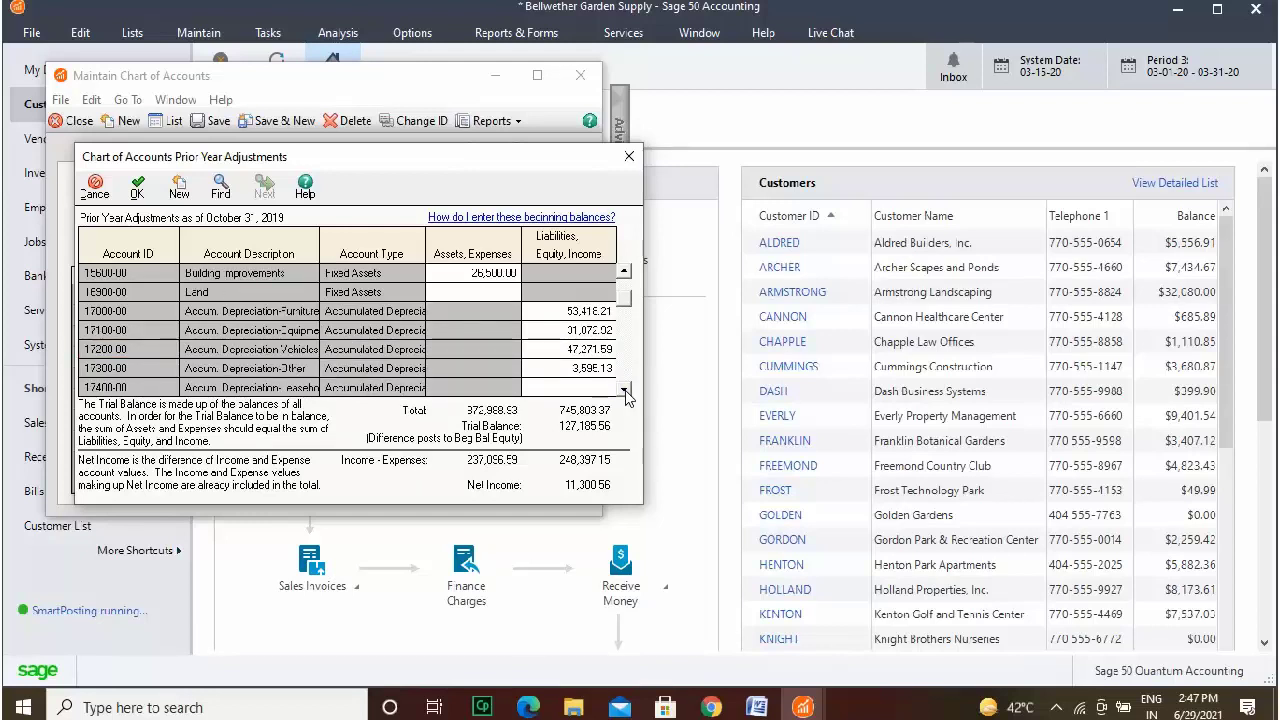
left_click(624, 390)
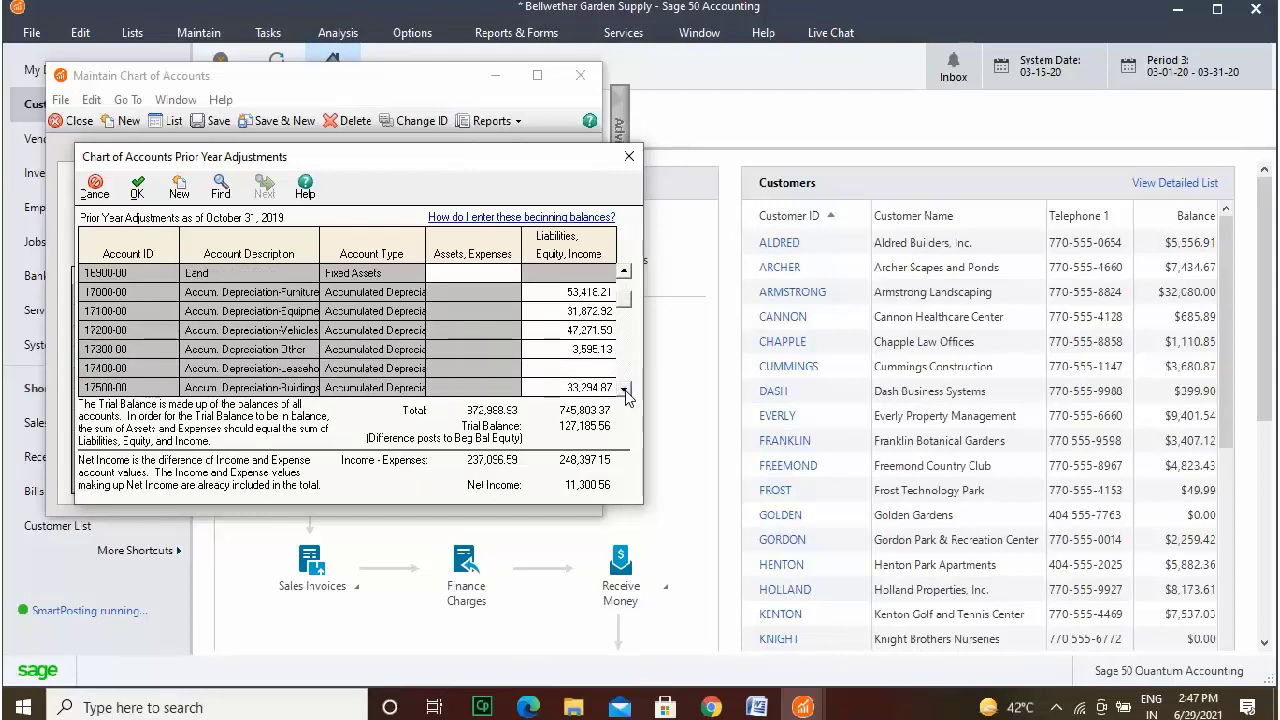
Check the accumulated depreciation balances for accounts 17000-00 through 17300-00.
left_click(586, 292)
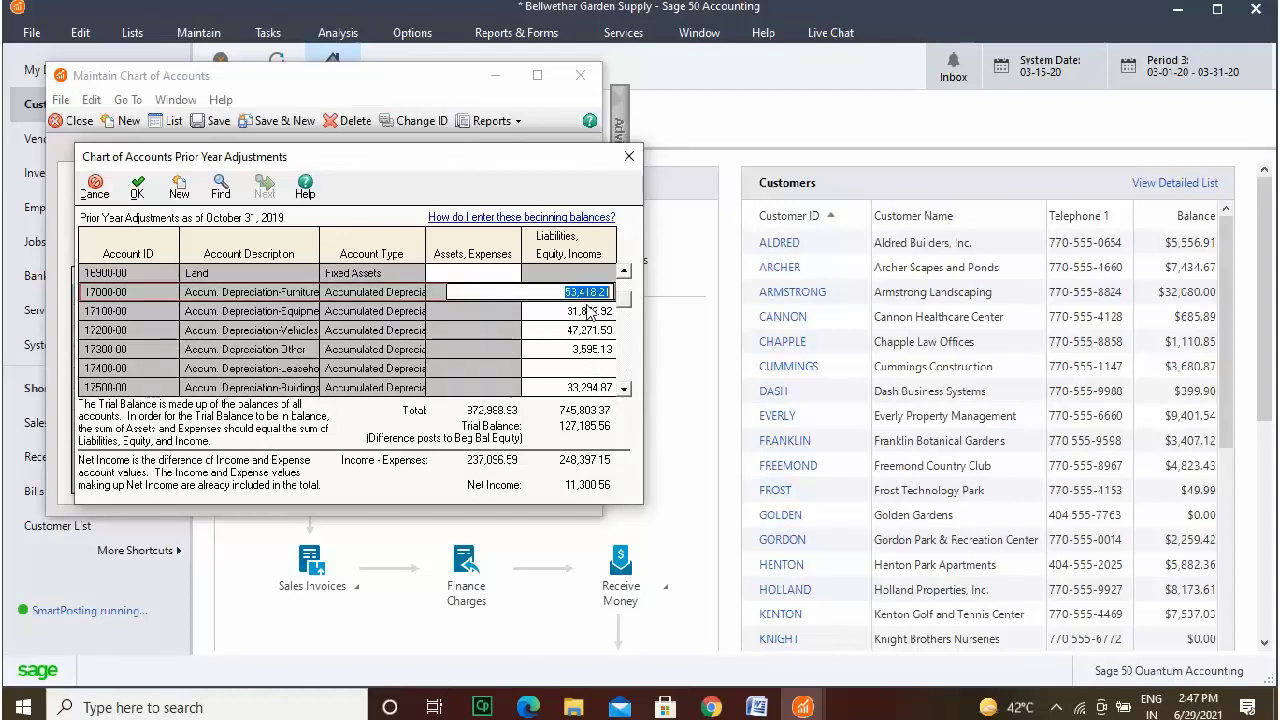
left_click(590, 316)
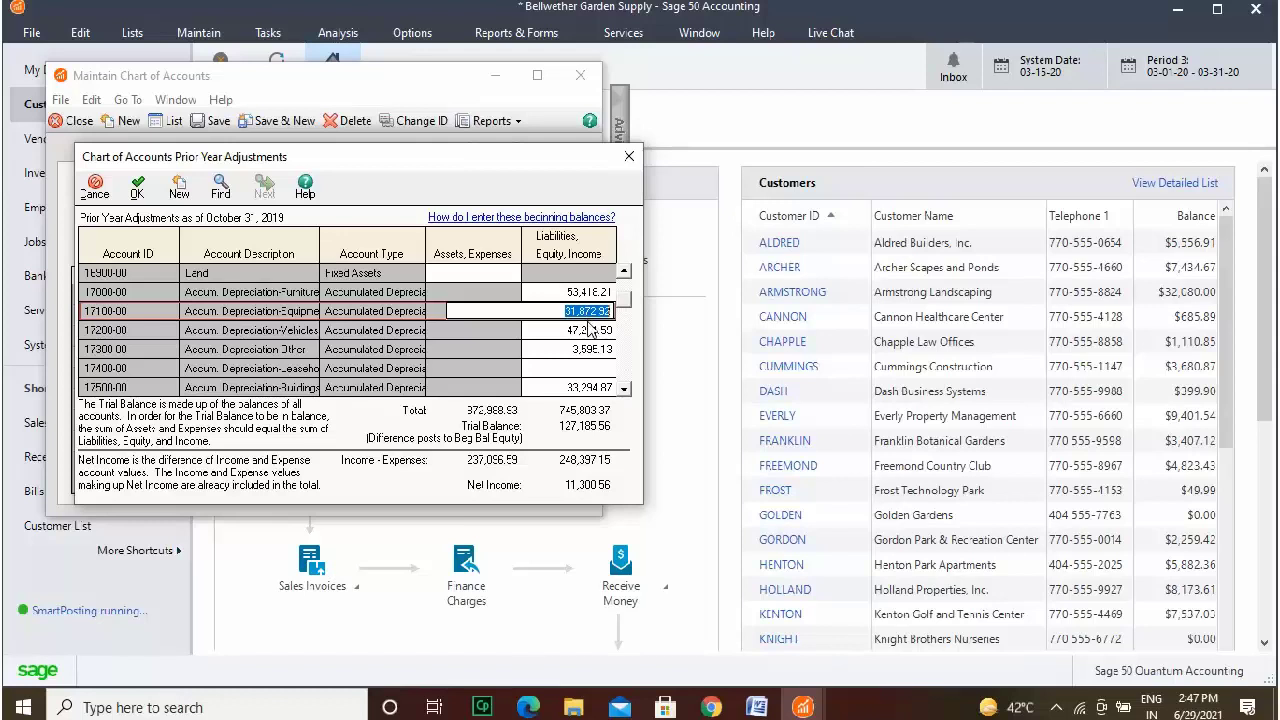
left_click(590, 331)
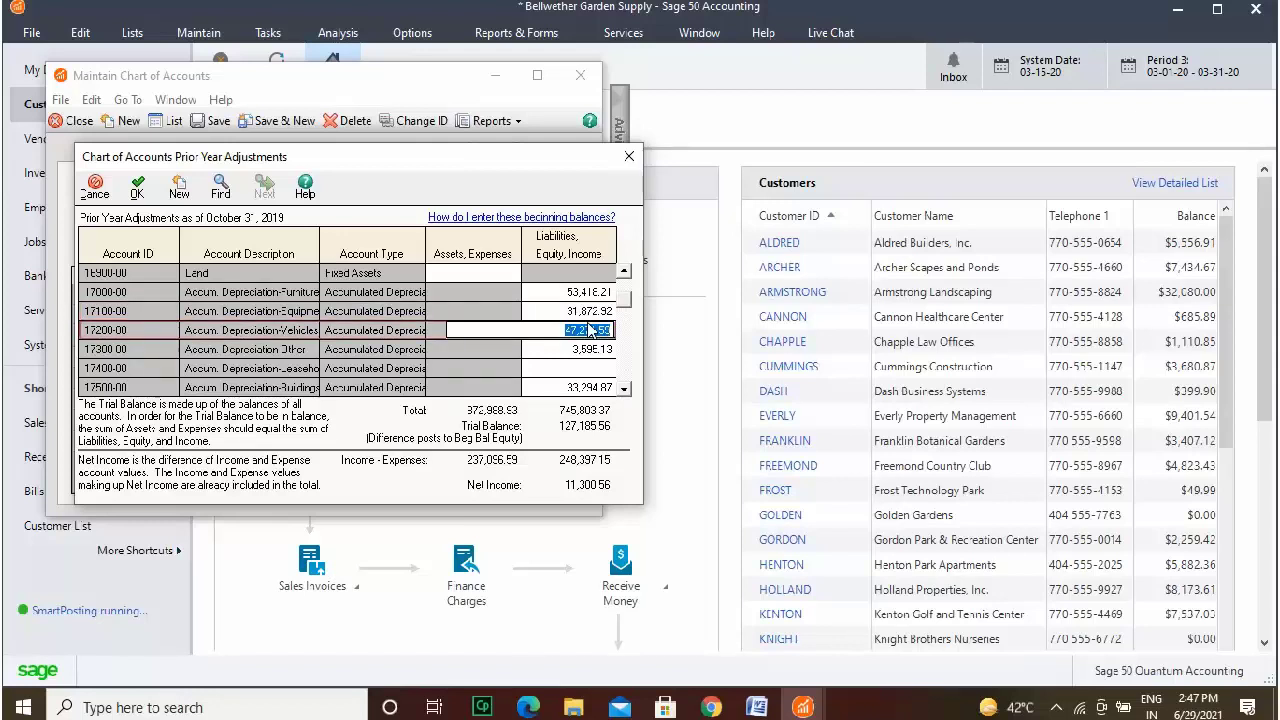
left_click(590, 349)
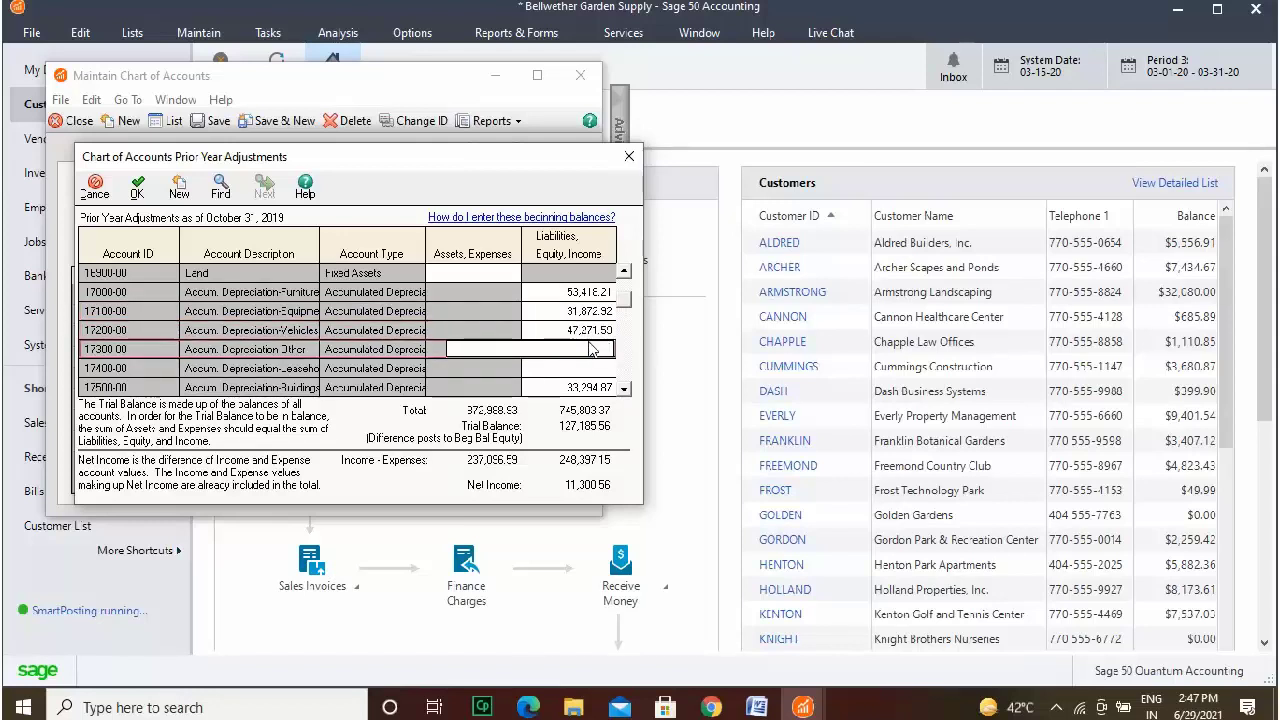
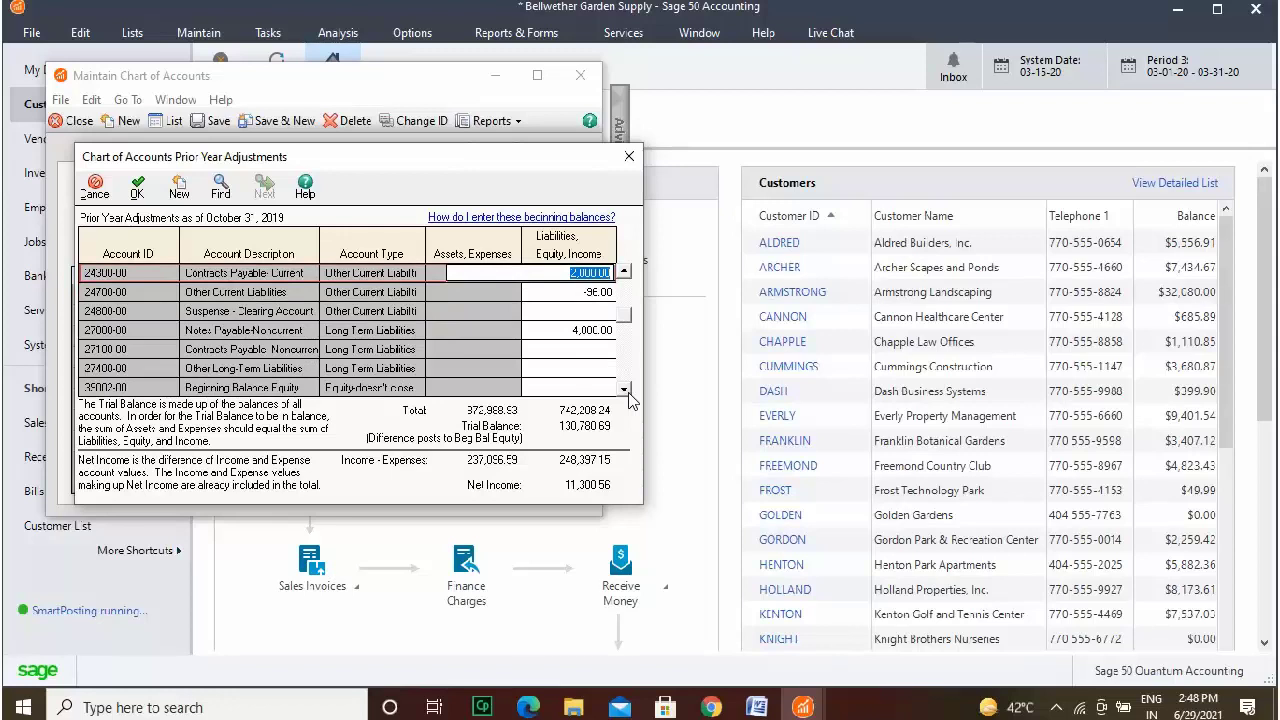
Scroll down to the last expense accounts and enter the Travel Expense amount (11,301.50).
scroll(627, 392, "down", 10)
left_click(627, 390)
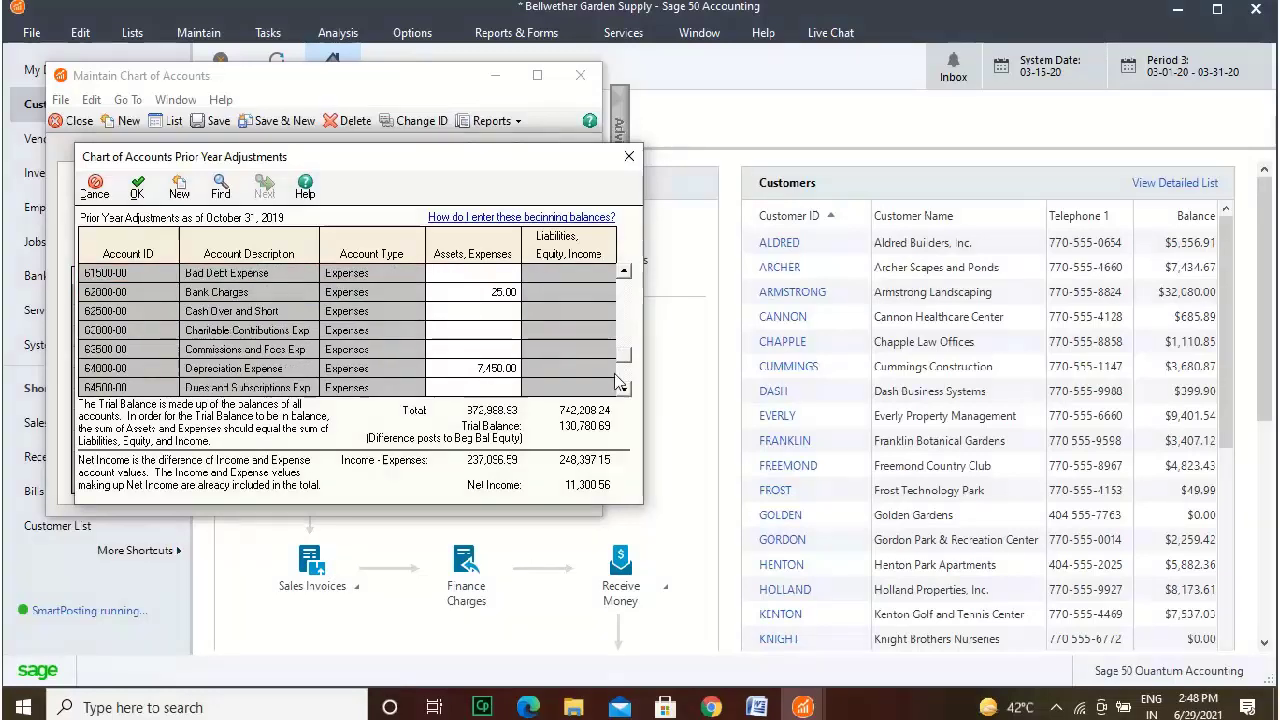
left_click(475, 390)
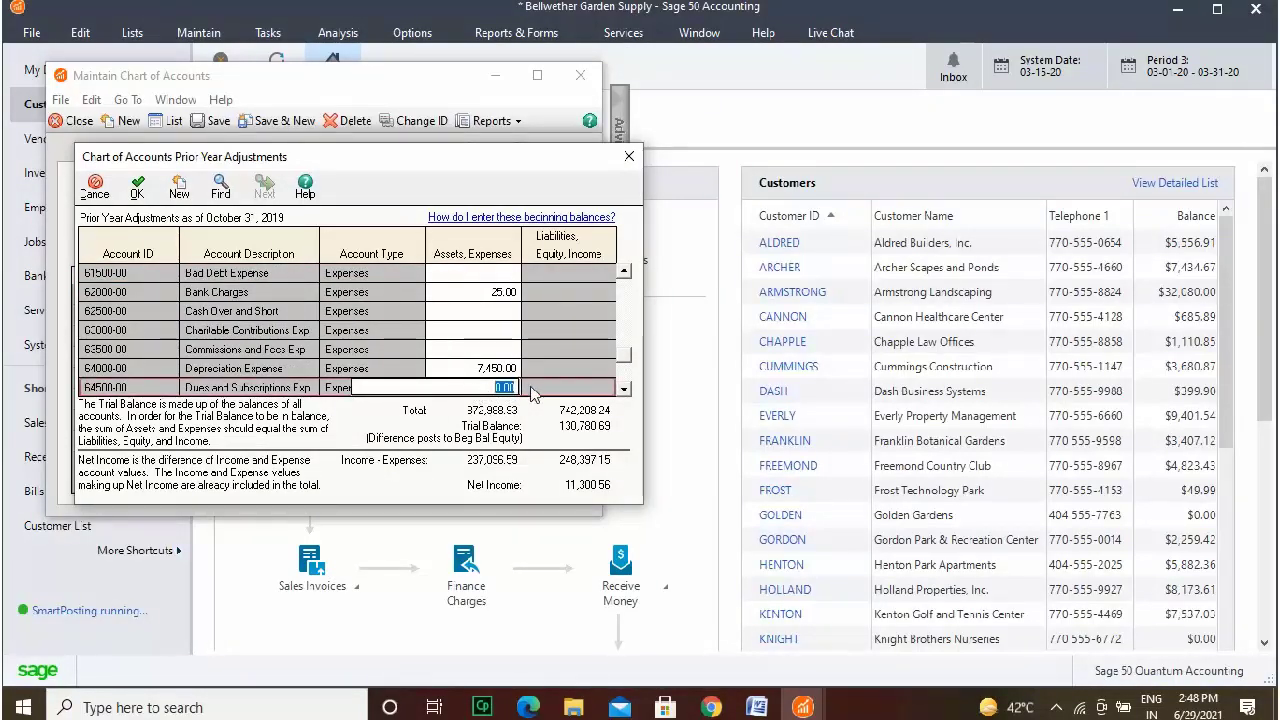
left_click(626, 390)
left_click(626, 390)
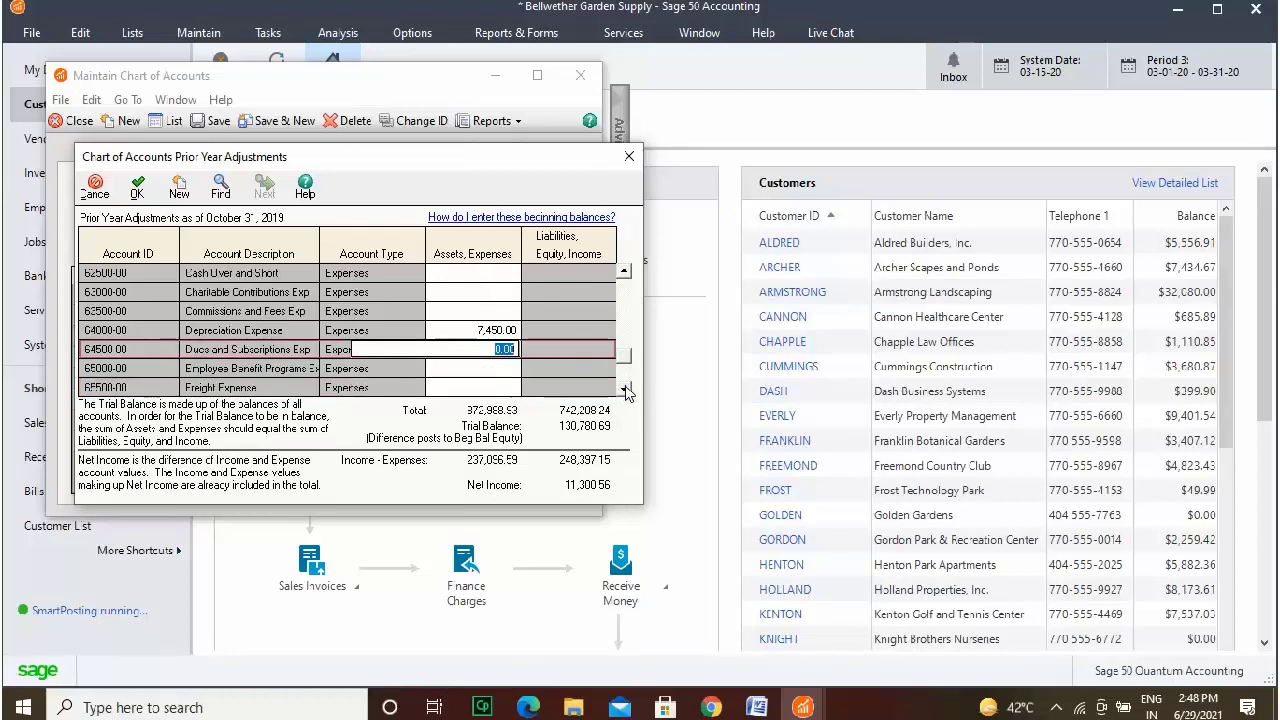
left_click(626, 390)
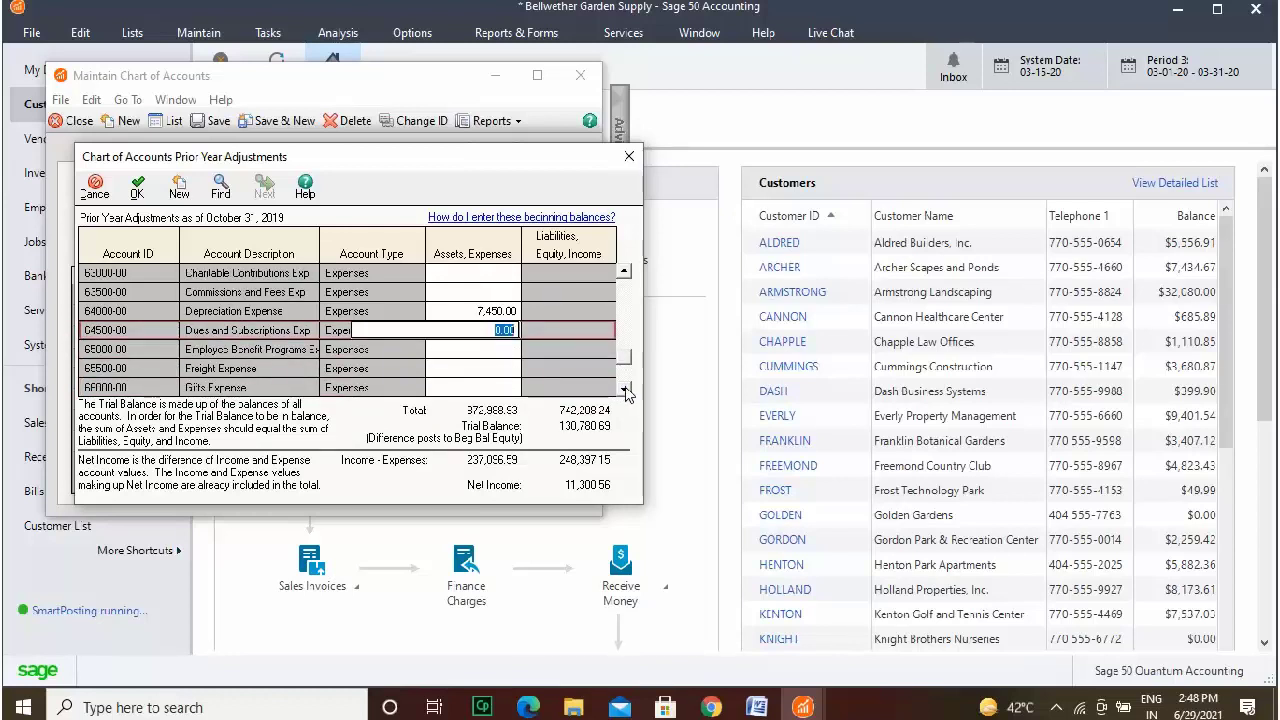
left_click(626, 390)
left_click(626, 390)
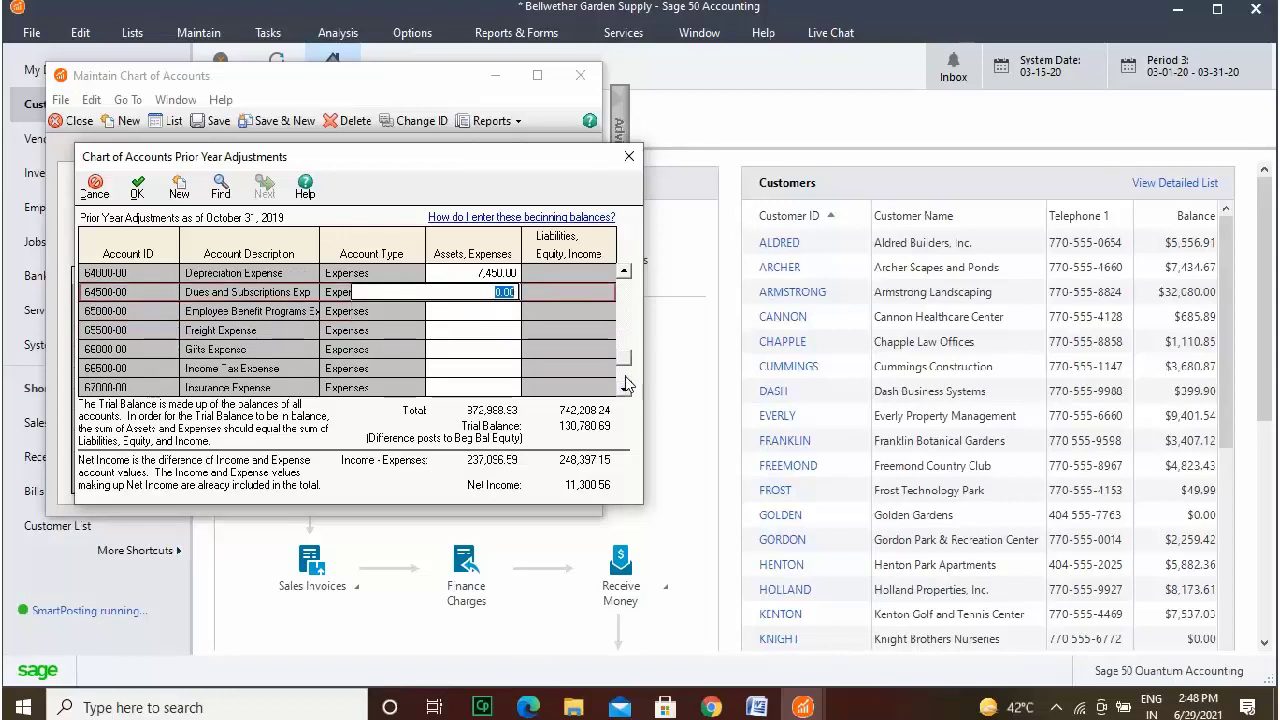
left_click(627, 388)
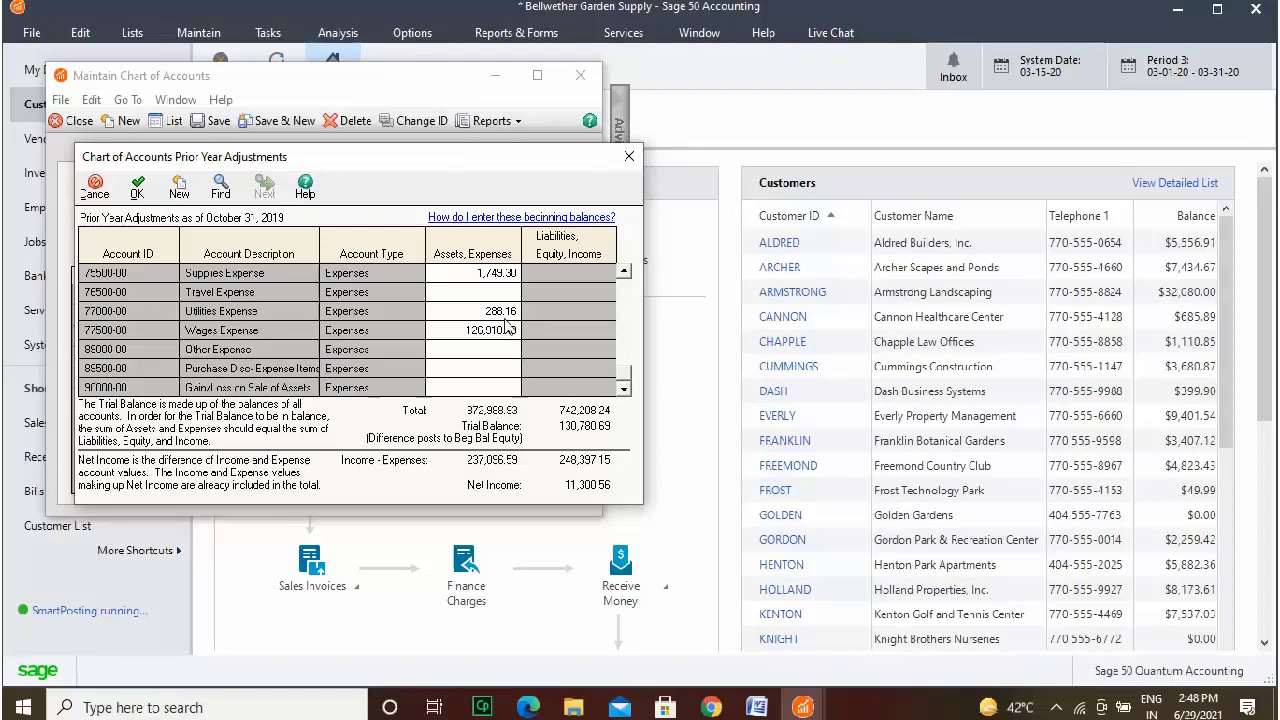
left_click(504, 291)
type("11,300.56")
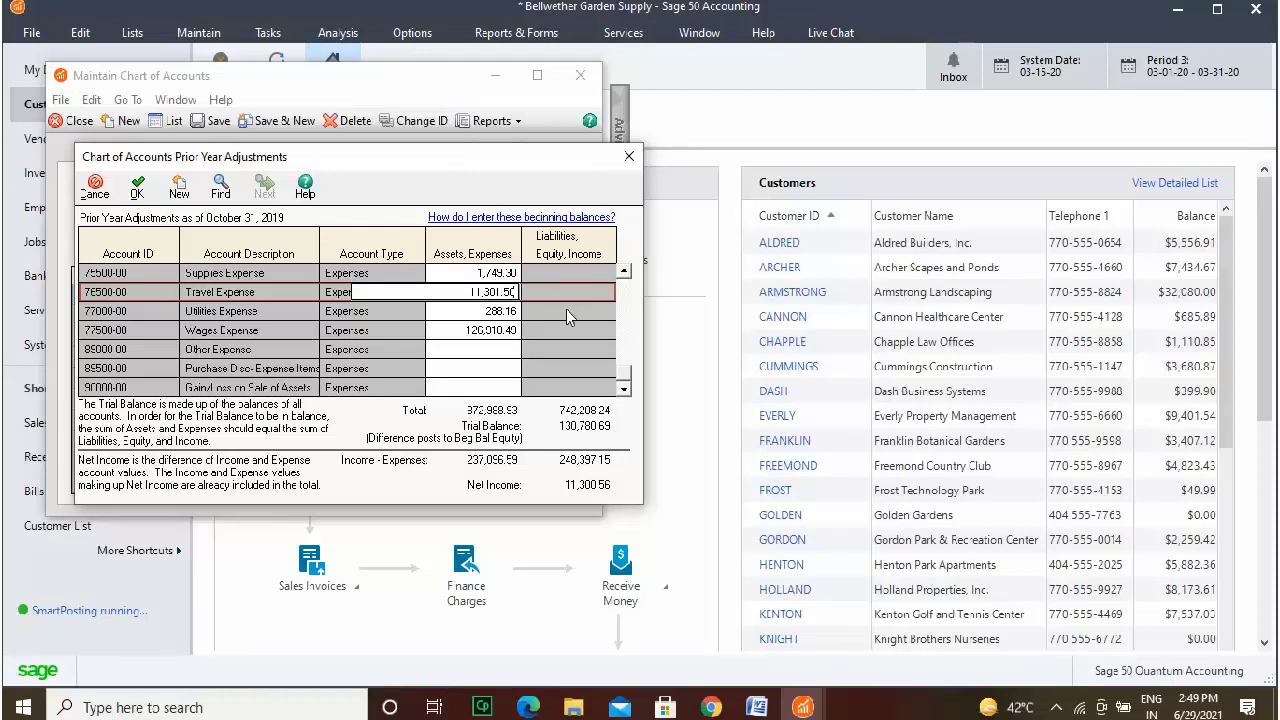
left_click(568, 316)
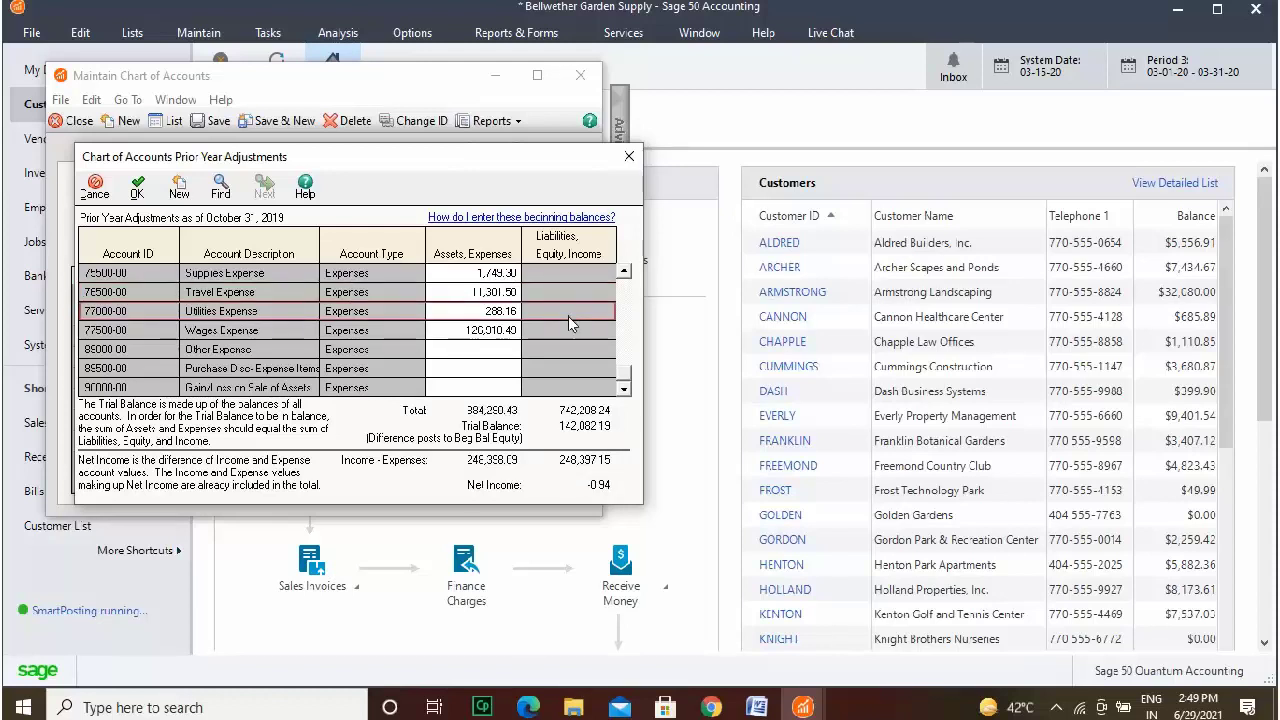
Set Utilities Expense to 289.10 and Other Expense to 1.88.
left_click(501, 313)
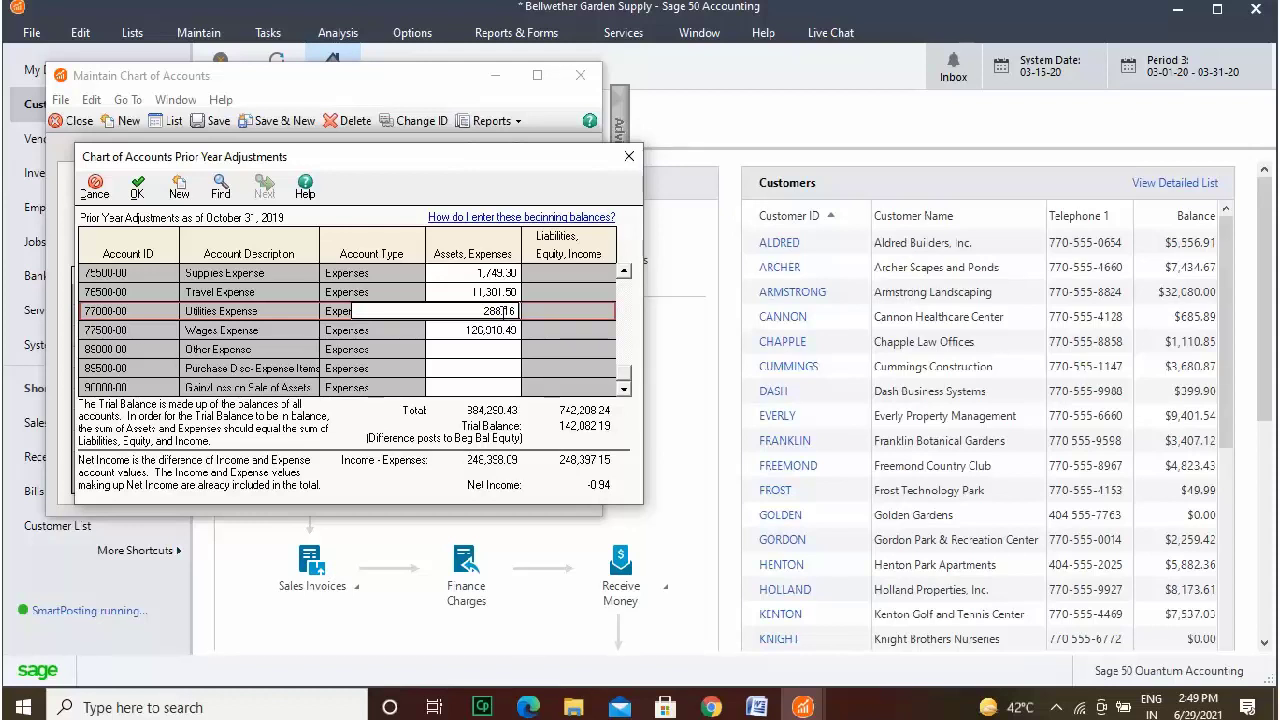
key("BackSpace")
left_click(443, 338)
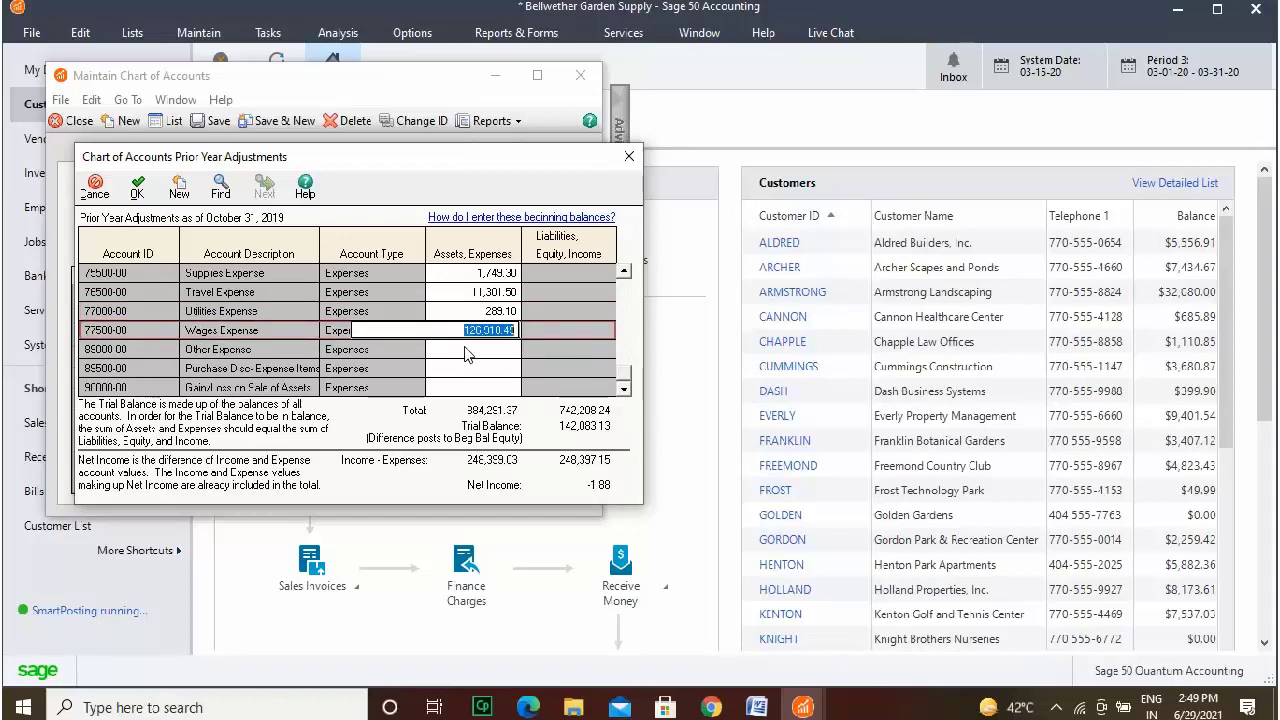
left_click(466, 349)
type("1.88")
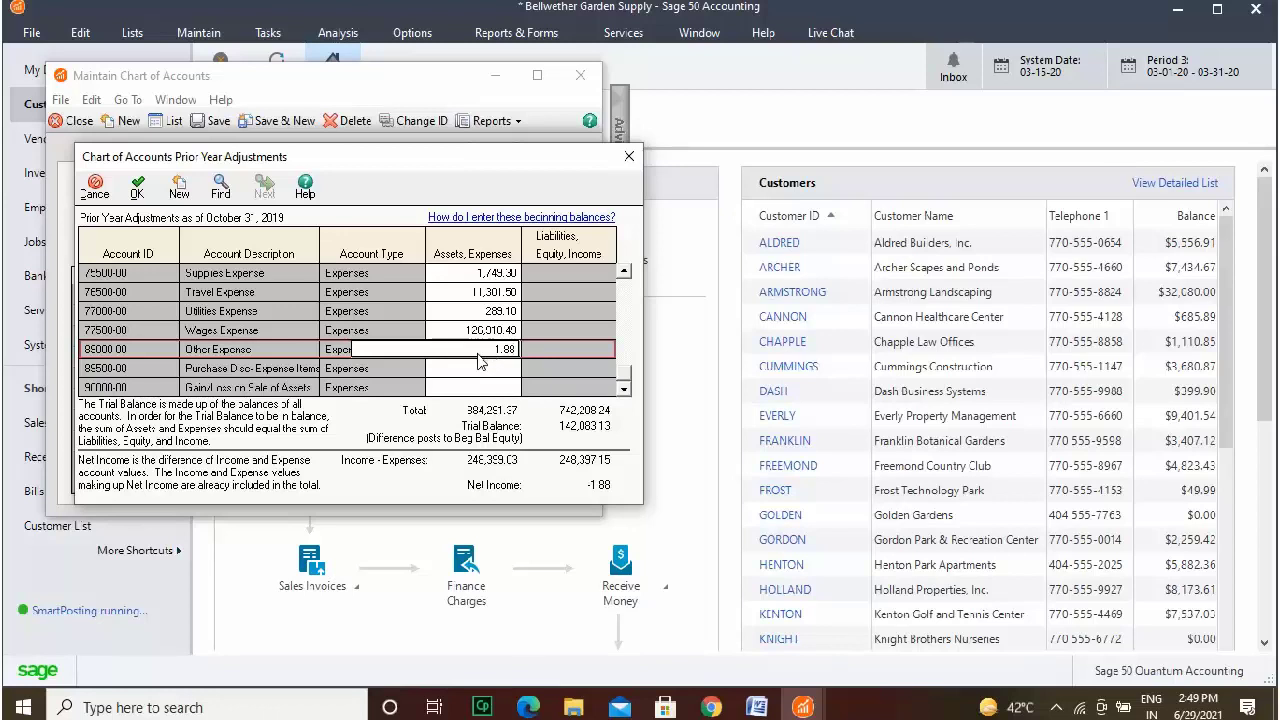
left_click(474, 377)
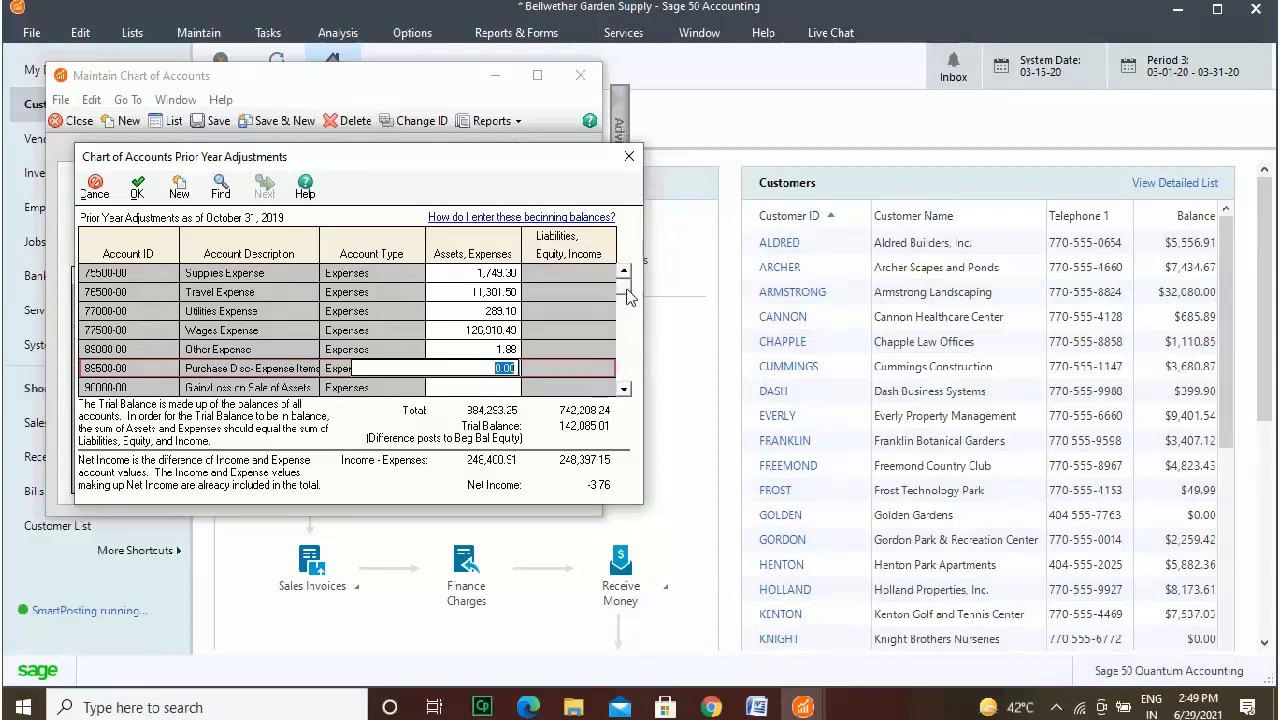
Correct the Sales - Furniture prior-year balance to 11,603.76 so Net Income reads 0.00.
scroll(628, 295, "up", 15)
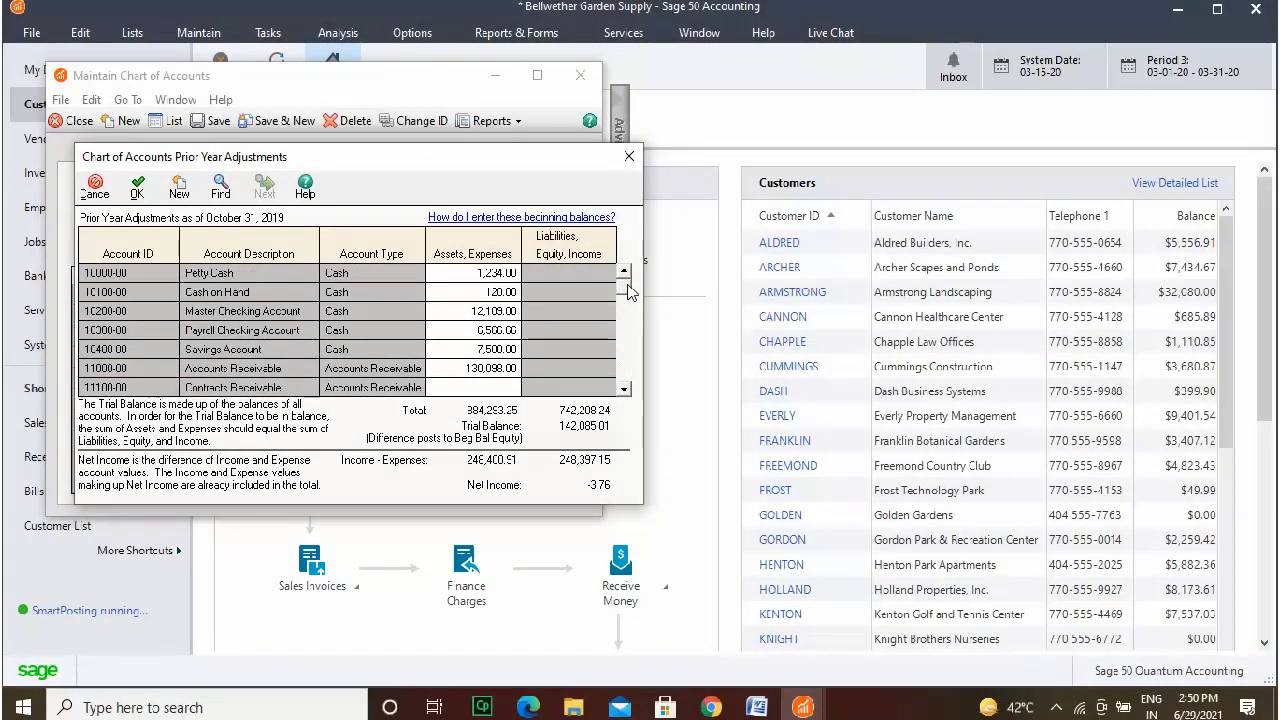
left_click_drag(628, 290, 628, 327)
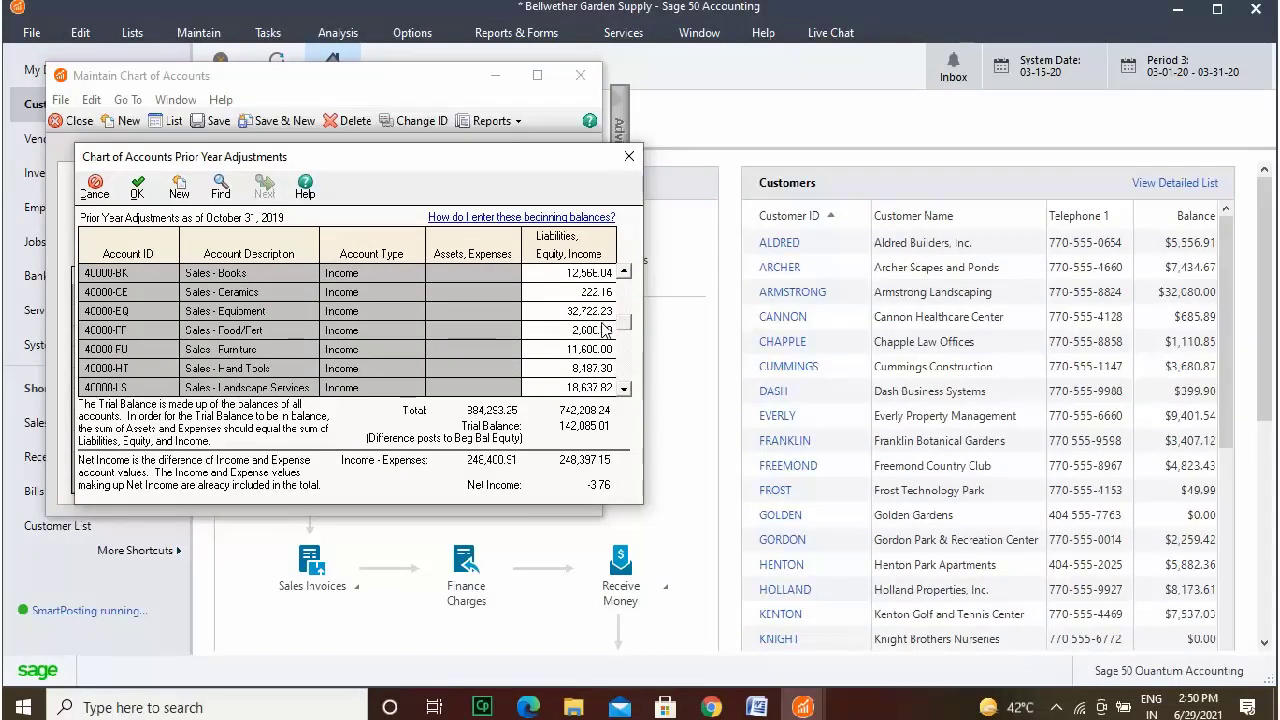
left_click(598, 333)
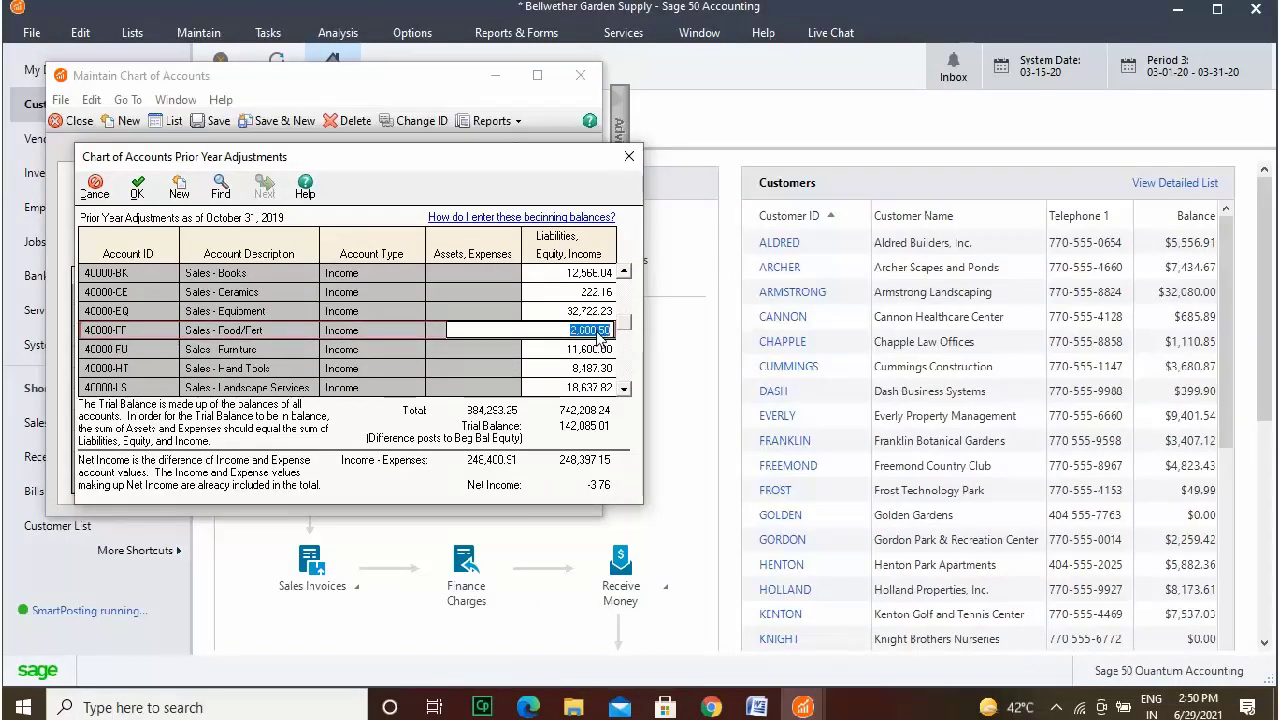
left_click(597, 349)
type(".76")
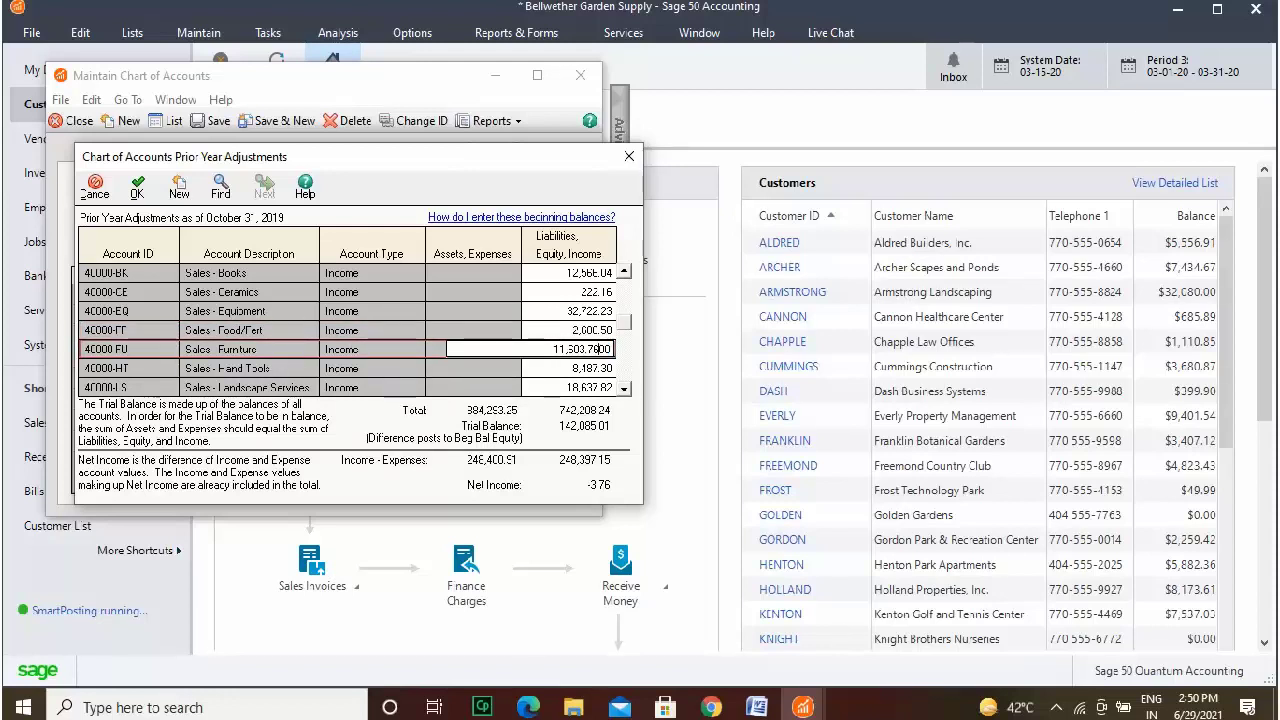
key("Delete")
key("Delete")
left_click(484, 332)
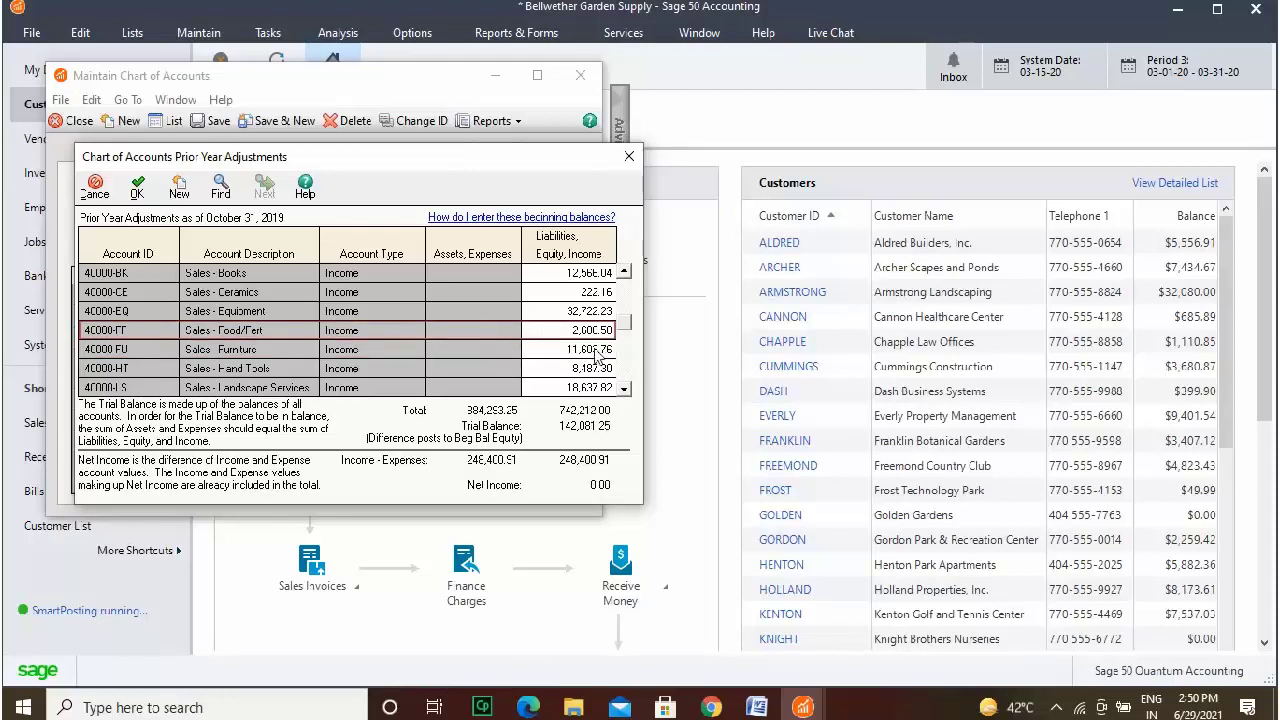
double_click(624, 392)
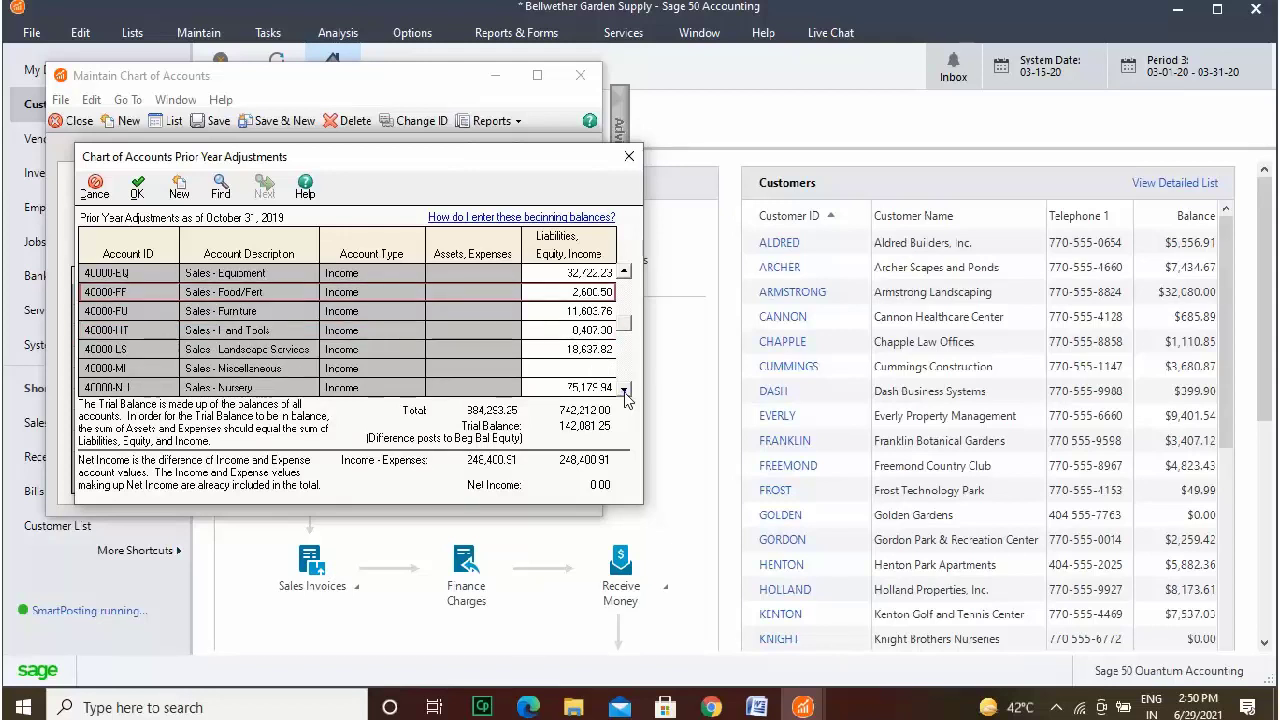
left_click(624, 392)
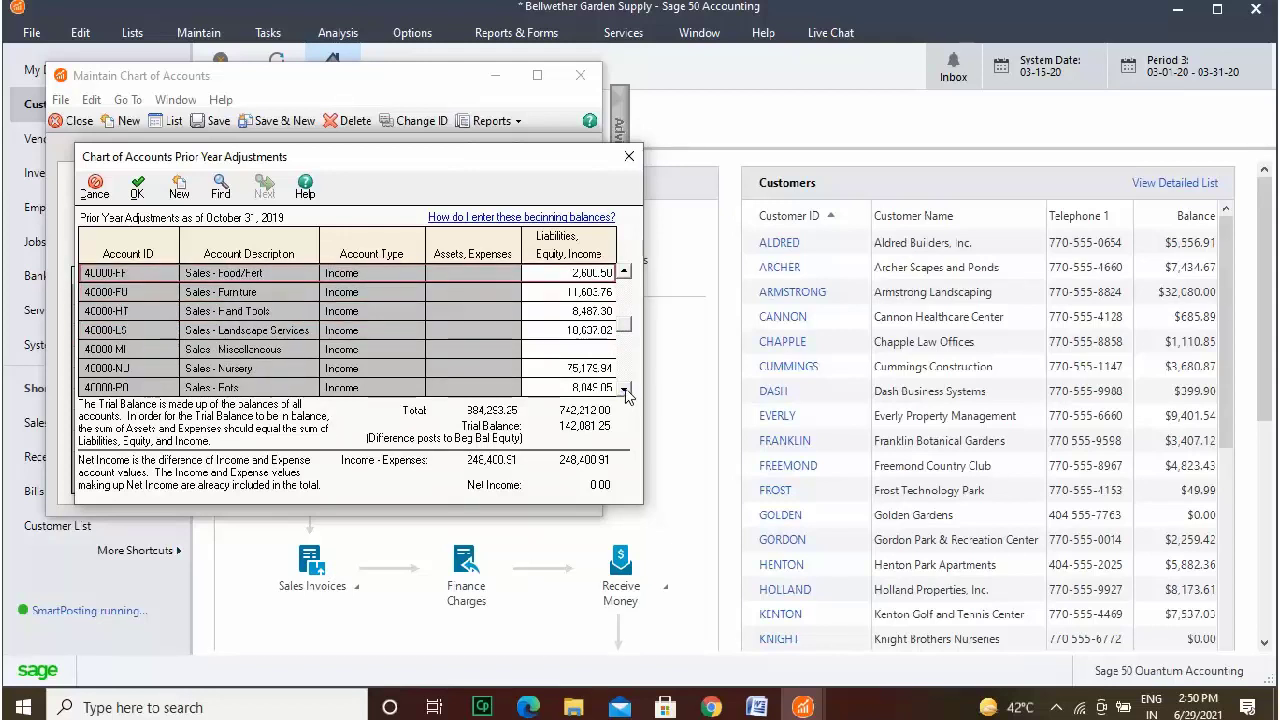
left_click_drag(625, 328, 631, 390)
left_click(625, 274)
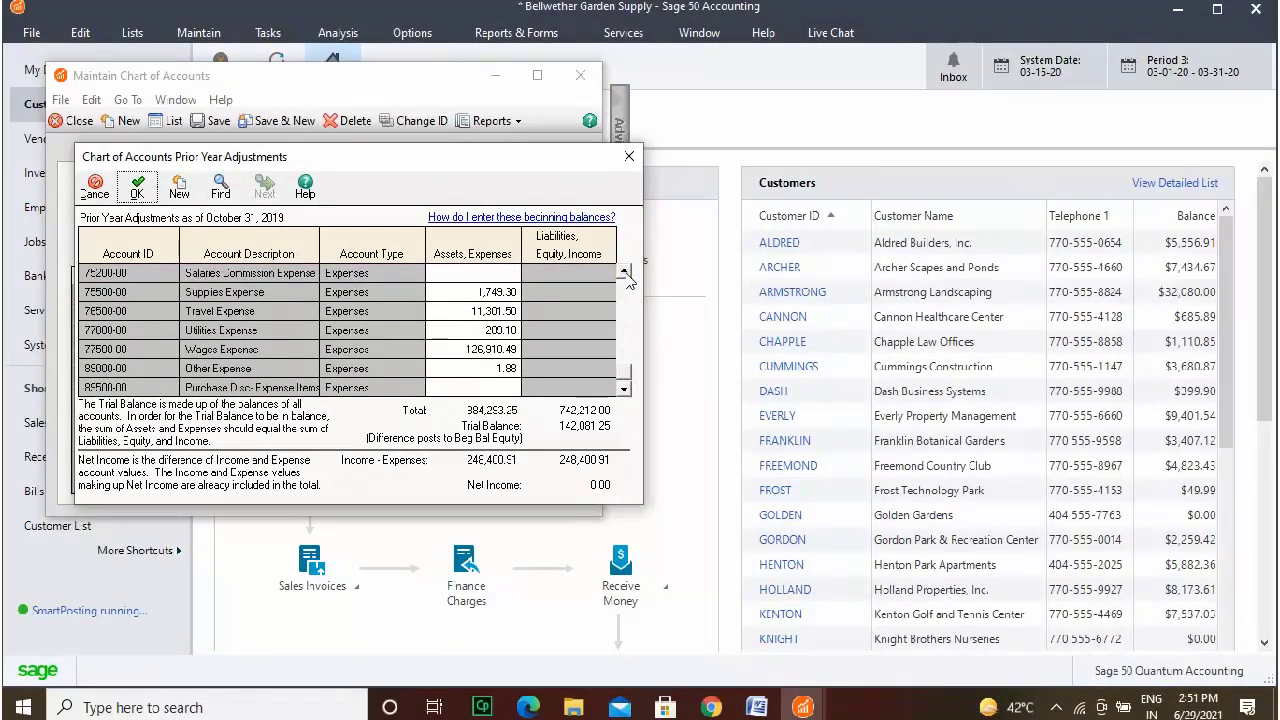
left_click(628, 288)
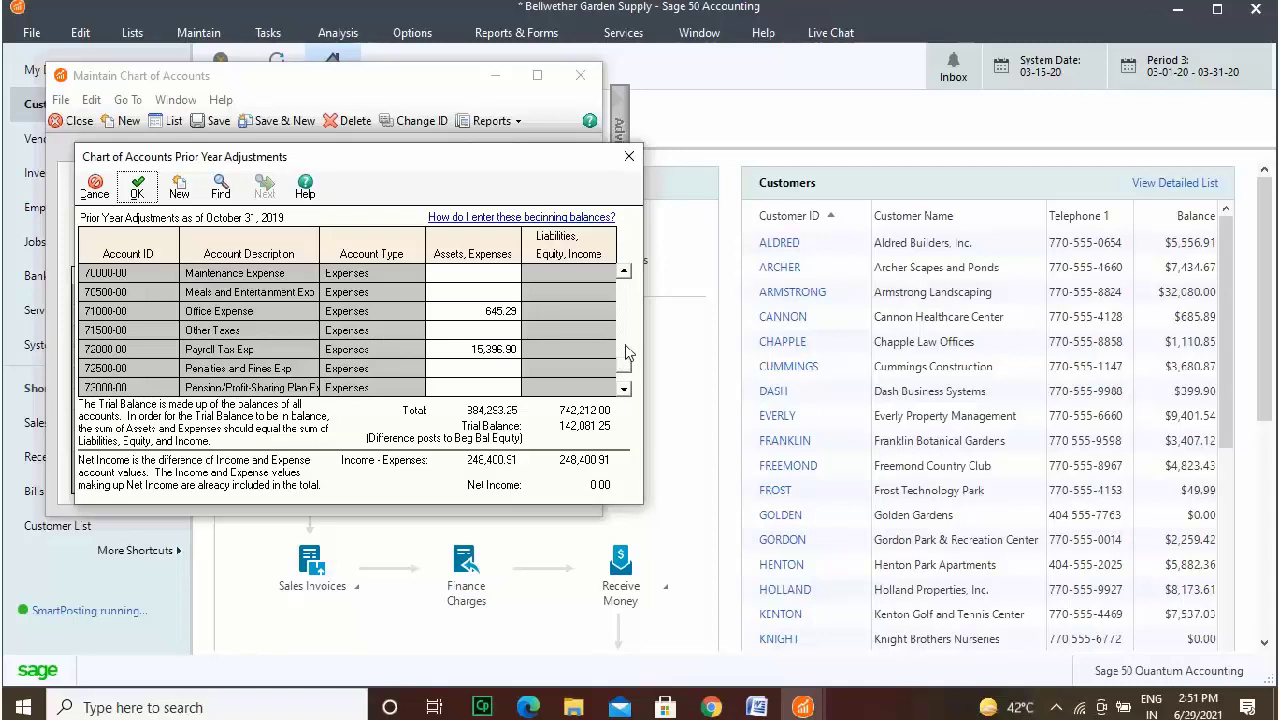
left_click(624, 273)
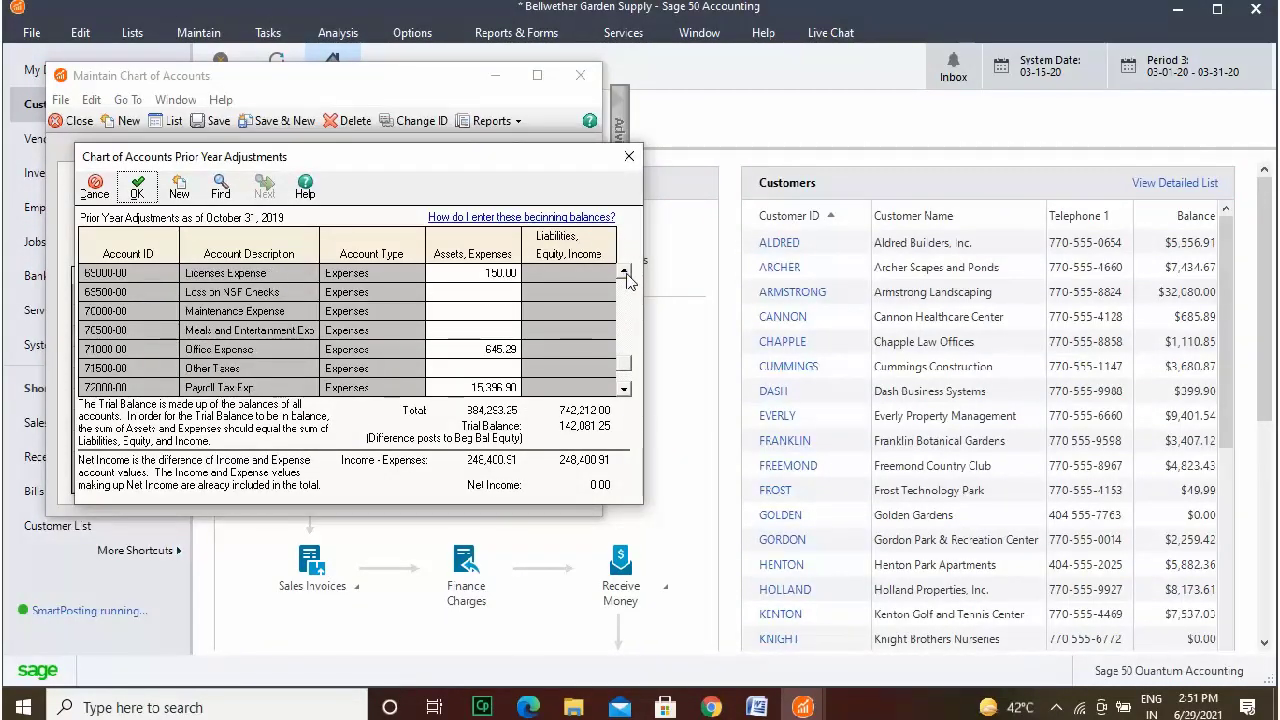
left_click(625, 274)
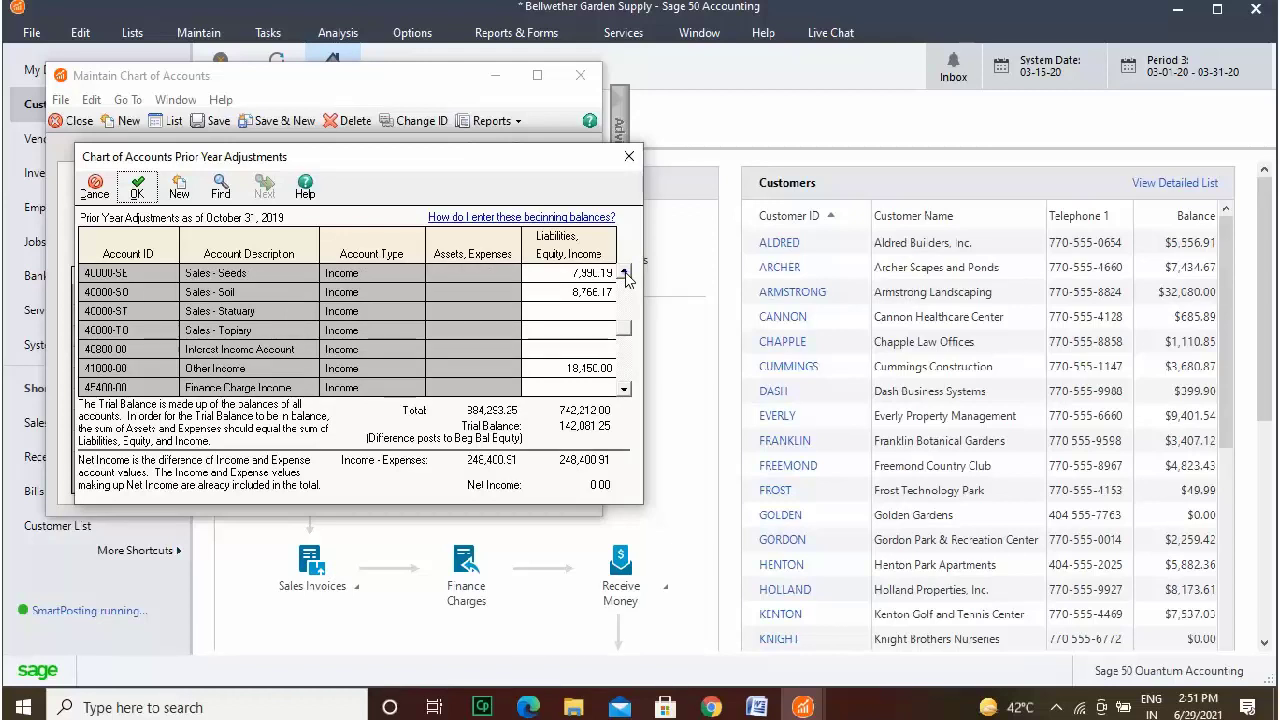
left_click(624, 274)
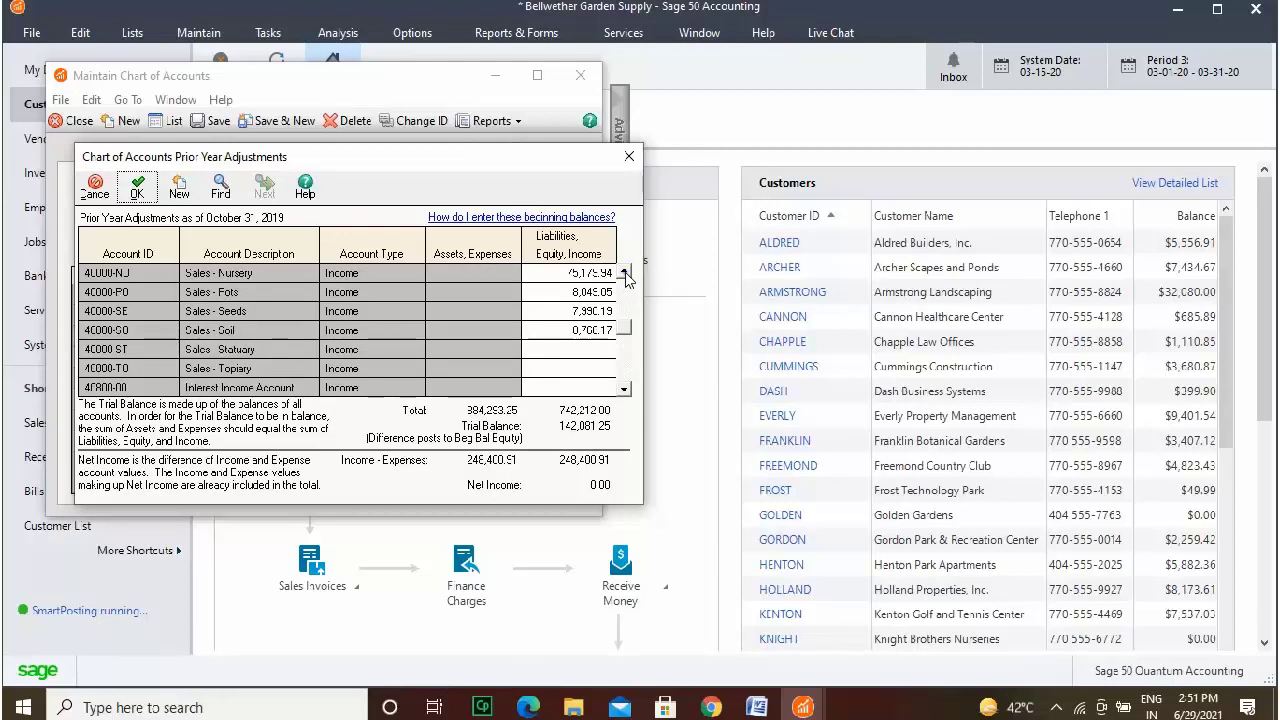
left_click(624, 274)
left_click(624, 274)
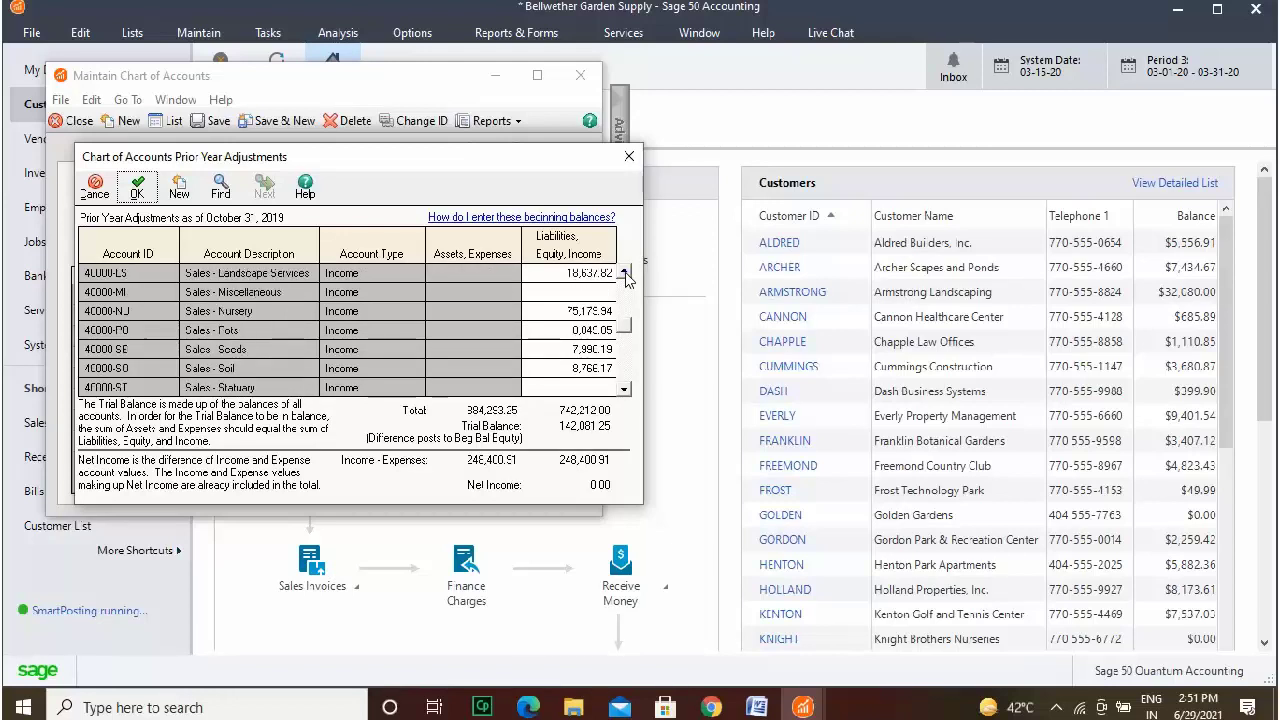
left_click(624, 274)
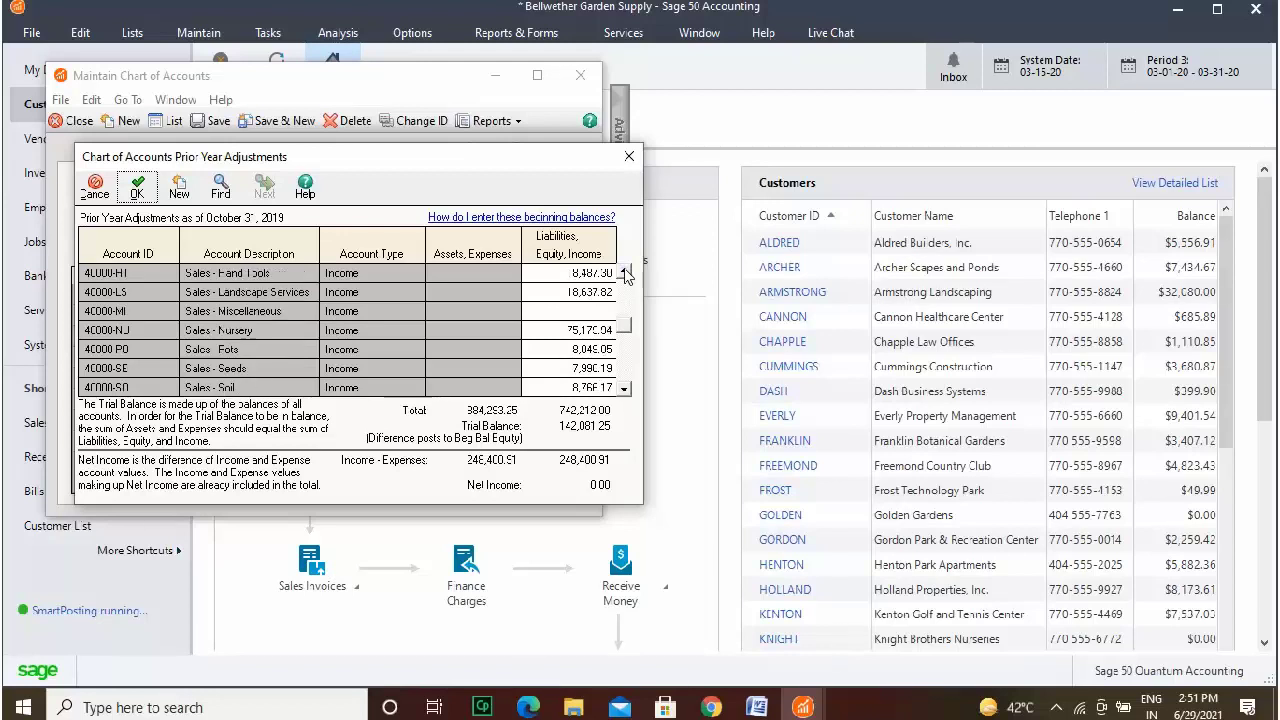
left_click(624, 274)
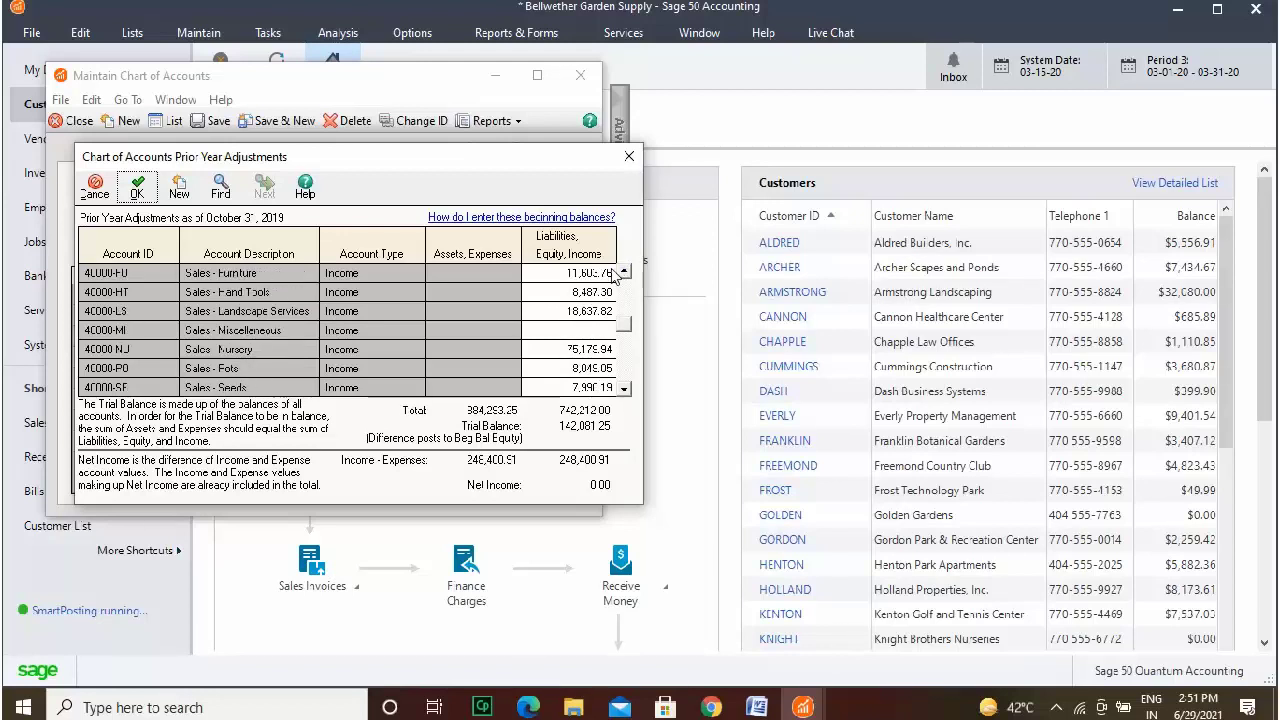
Set Sales - Landscape Services to 118,637.82 and Sales - Miscellaneous to 42,081.25, then accept the adjustments.
left_click(578, 311)
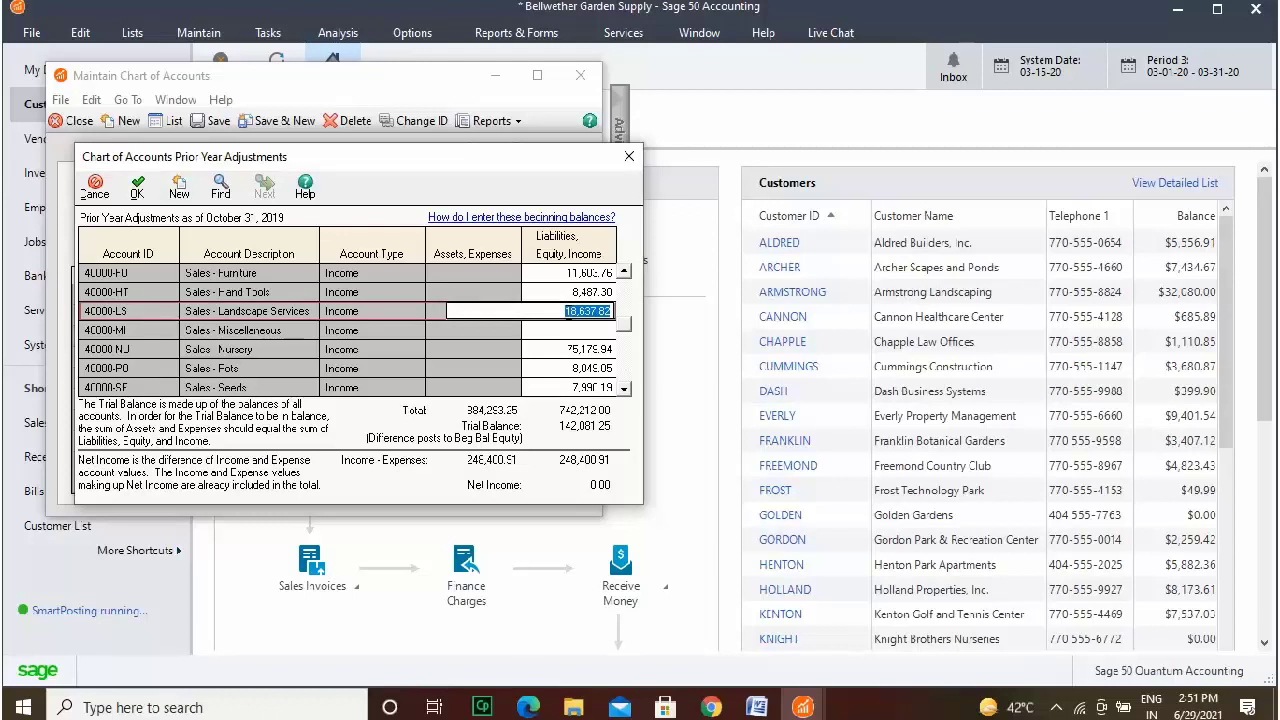
left_click(565, 311)
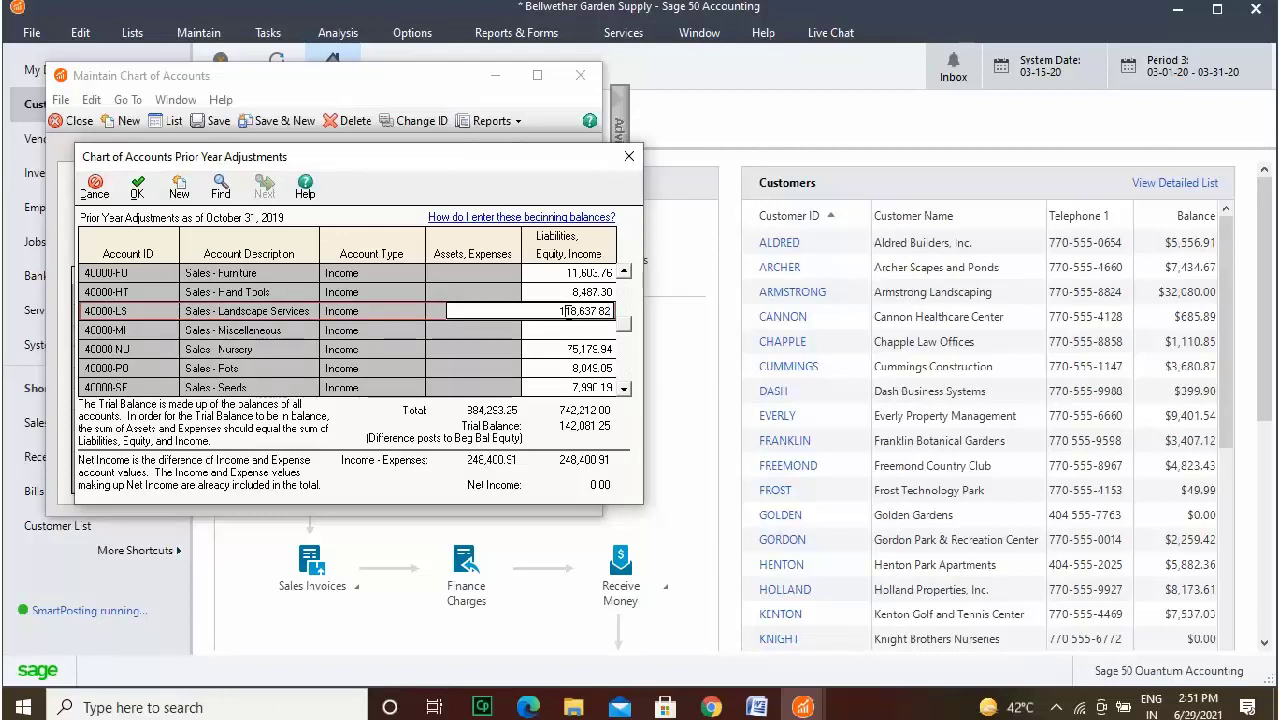
type("1")
left_click(572, 330)
type("42,081.2")
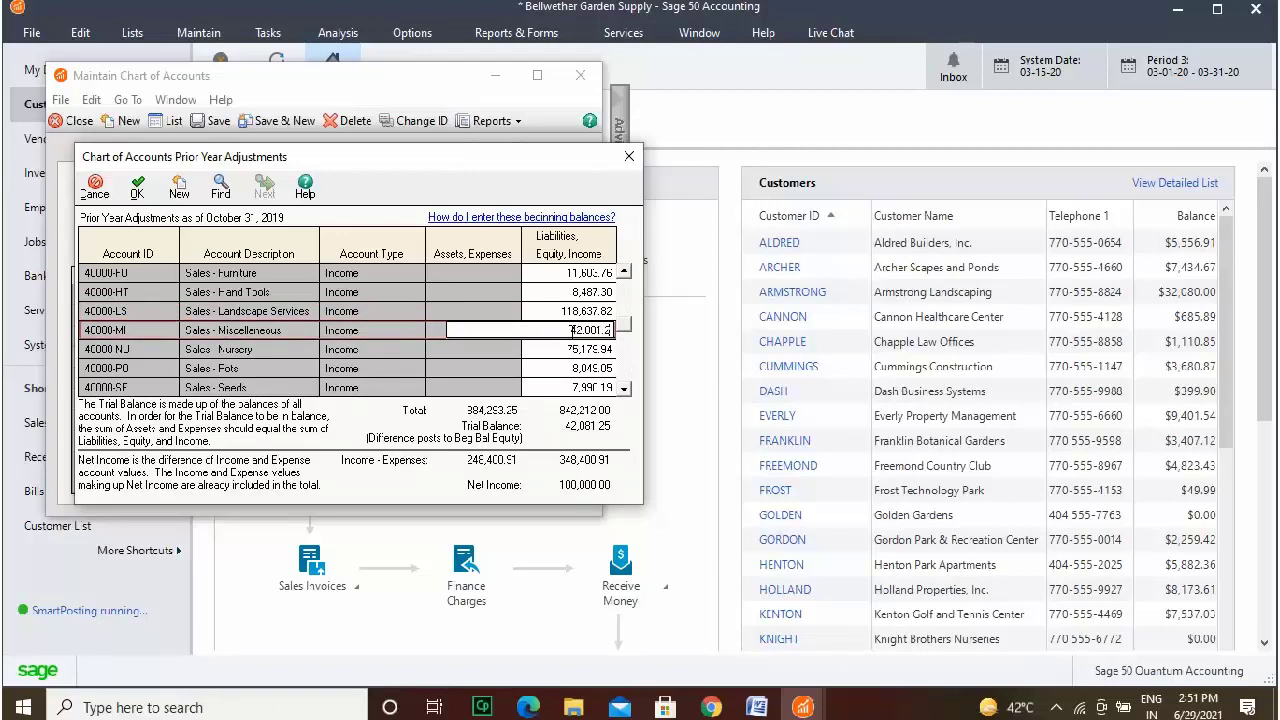
type("5")
key("Return")
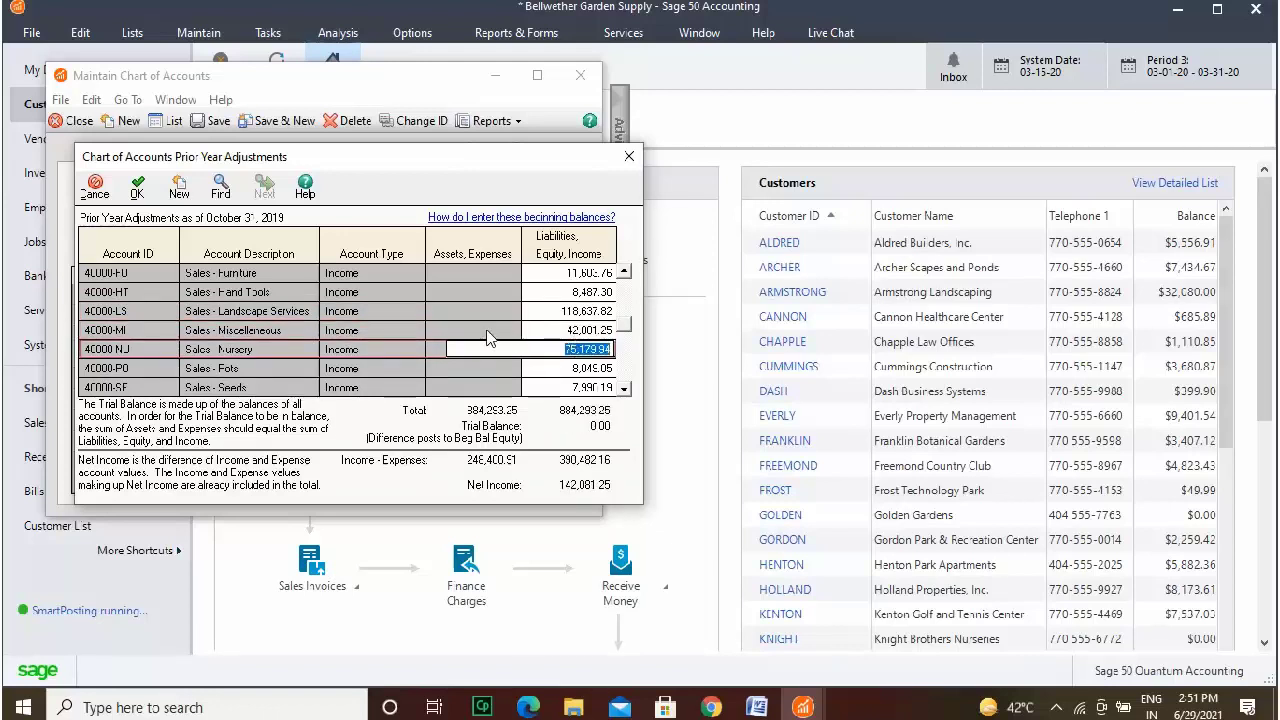
left_click(139, 193)
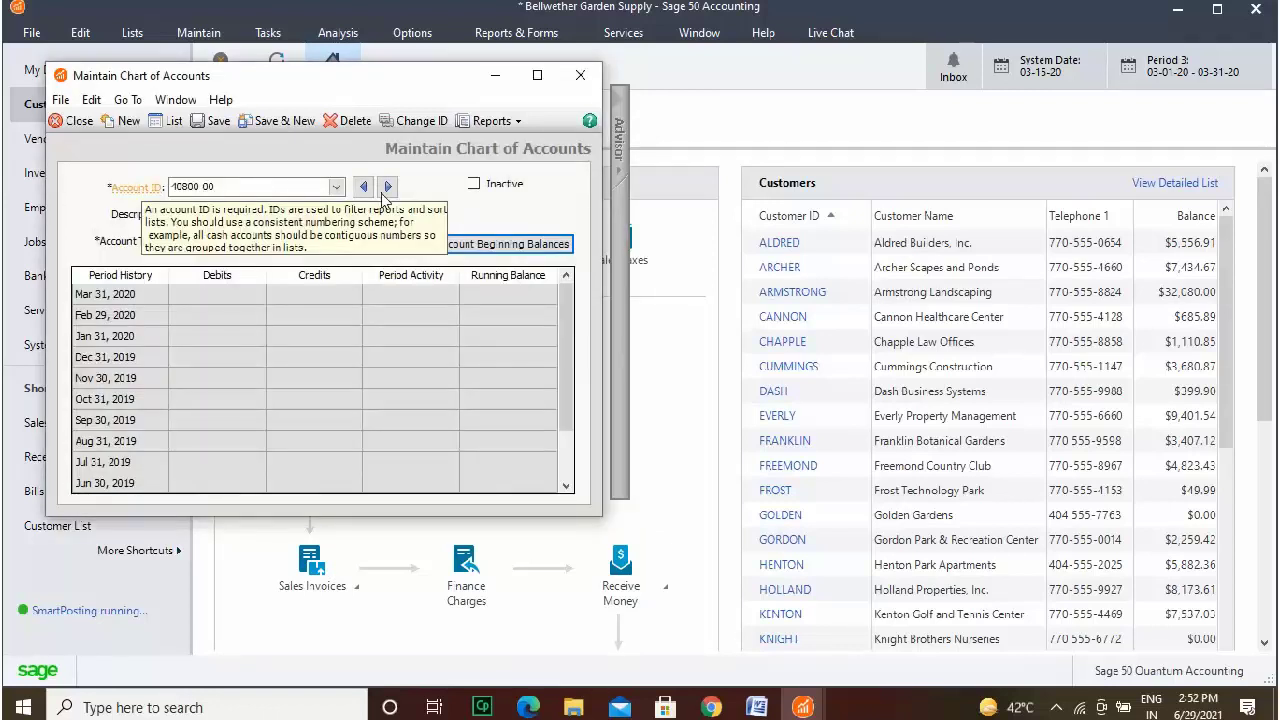
Close the Maintain Chart of Accounts window.
left_click(582, 75)
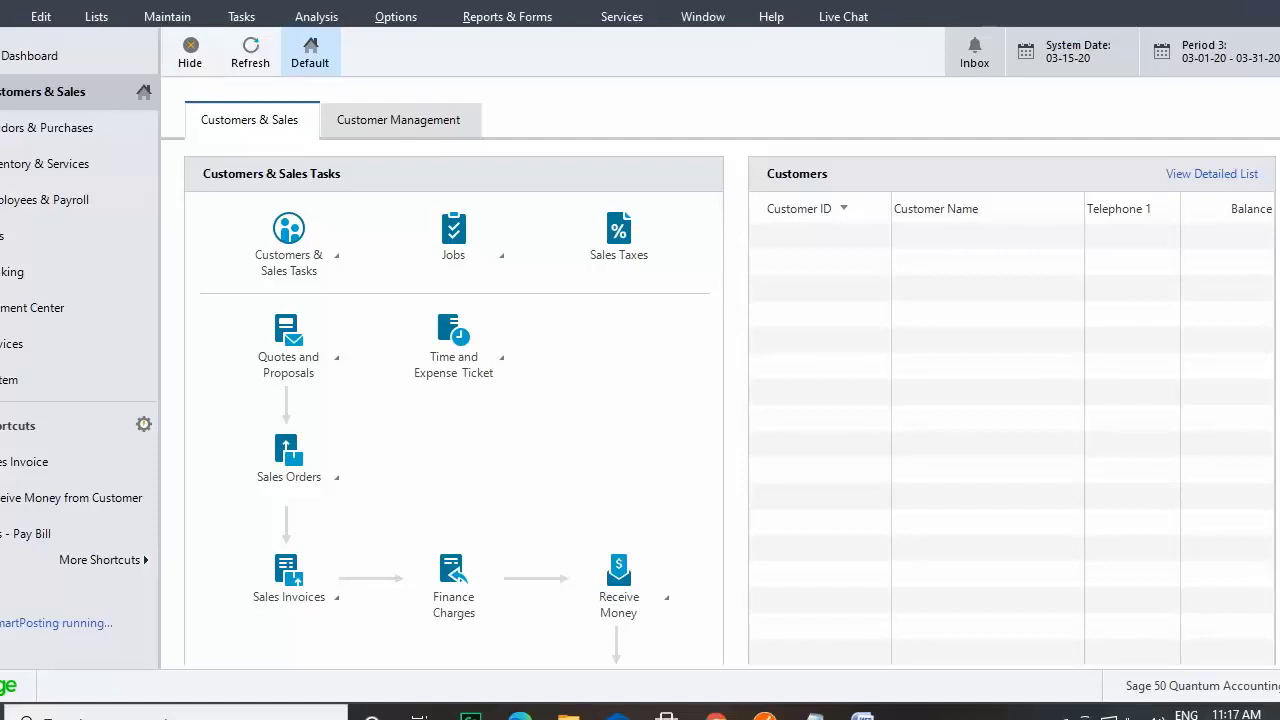
Open Chart of Accounts maintenance from the Maintain menu and show the full account list.
left_click(189, 18)
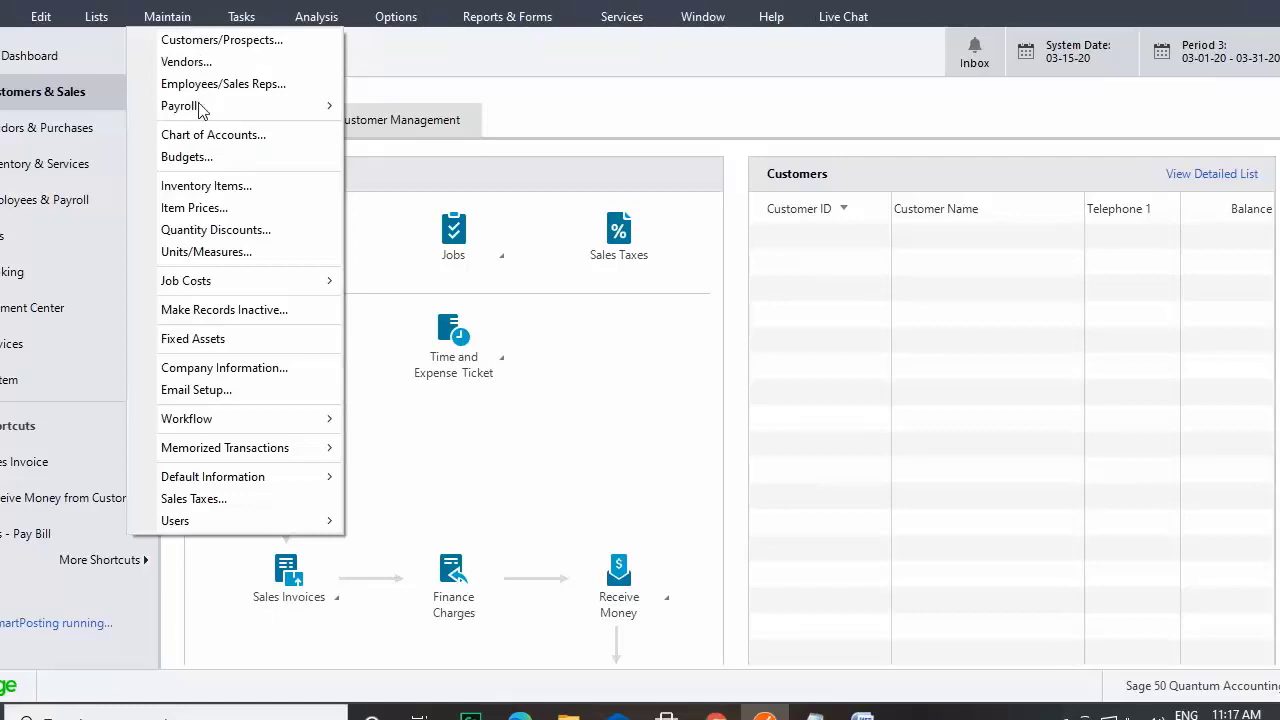
left_click(201, 136)
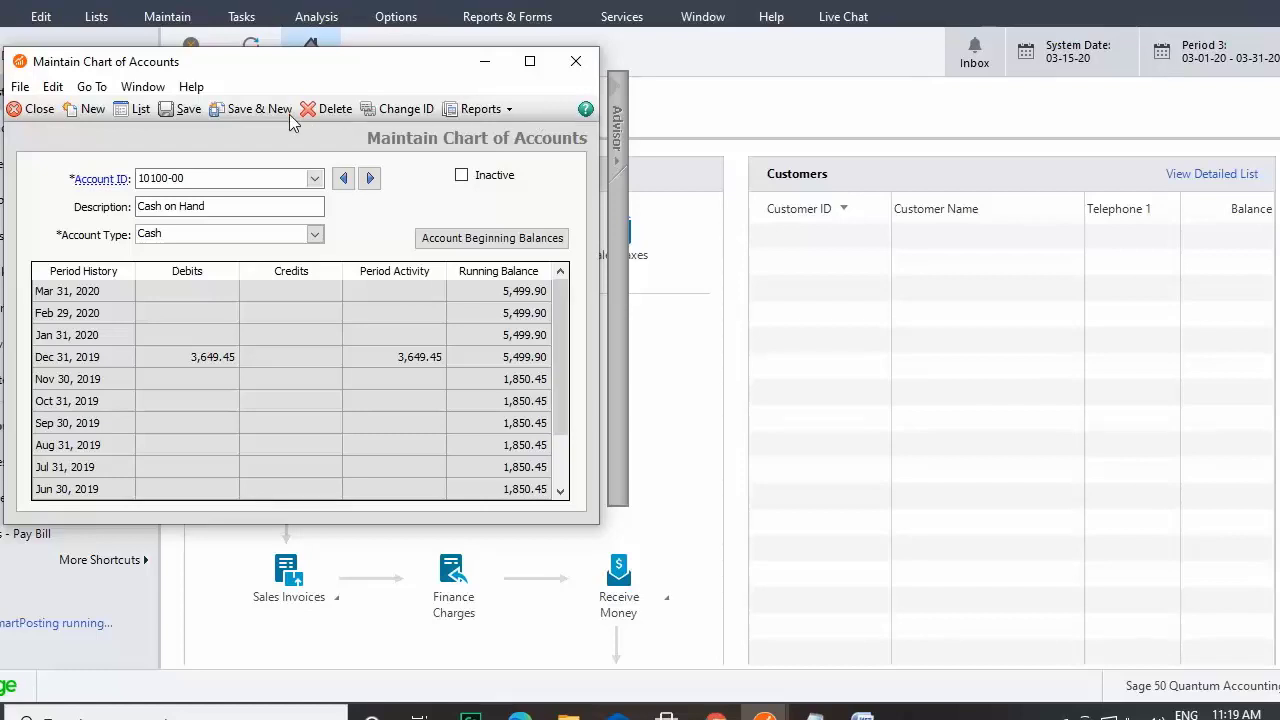
left_click(140, 110)
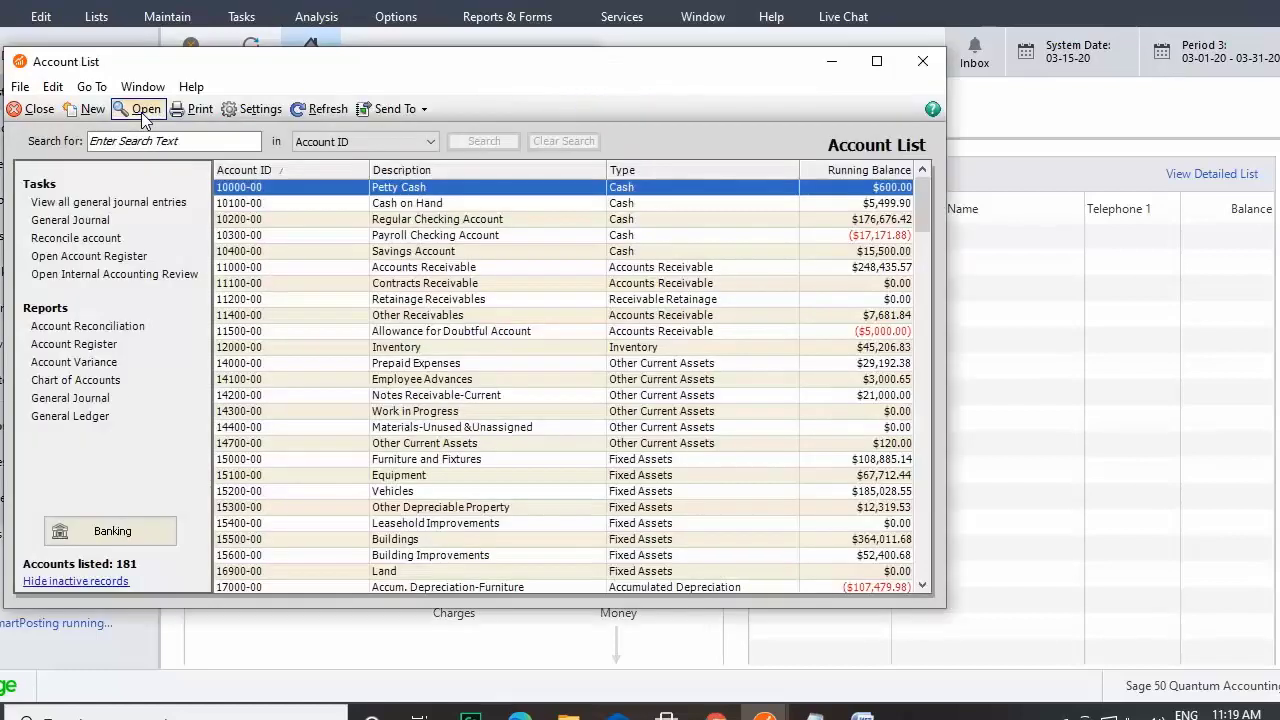
right_click(440, 237)
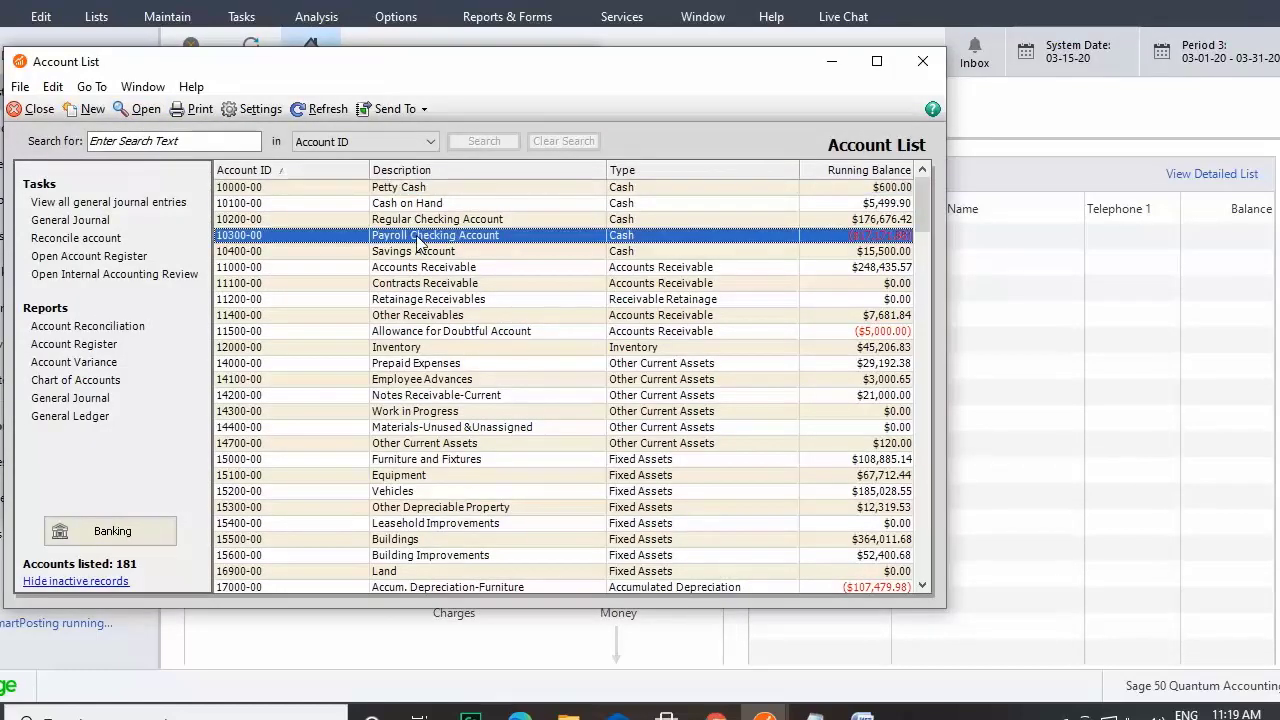
left_click(755, 130)
left_click(923, 62)
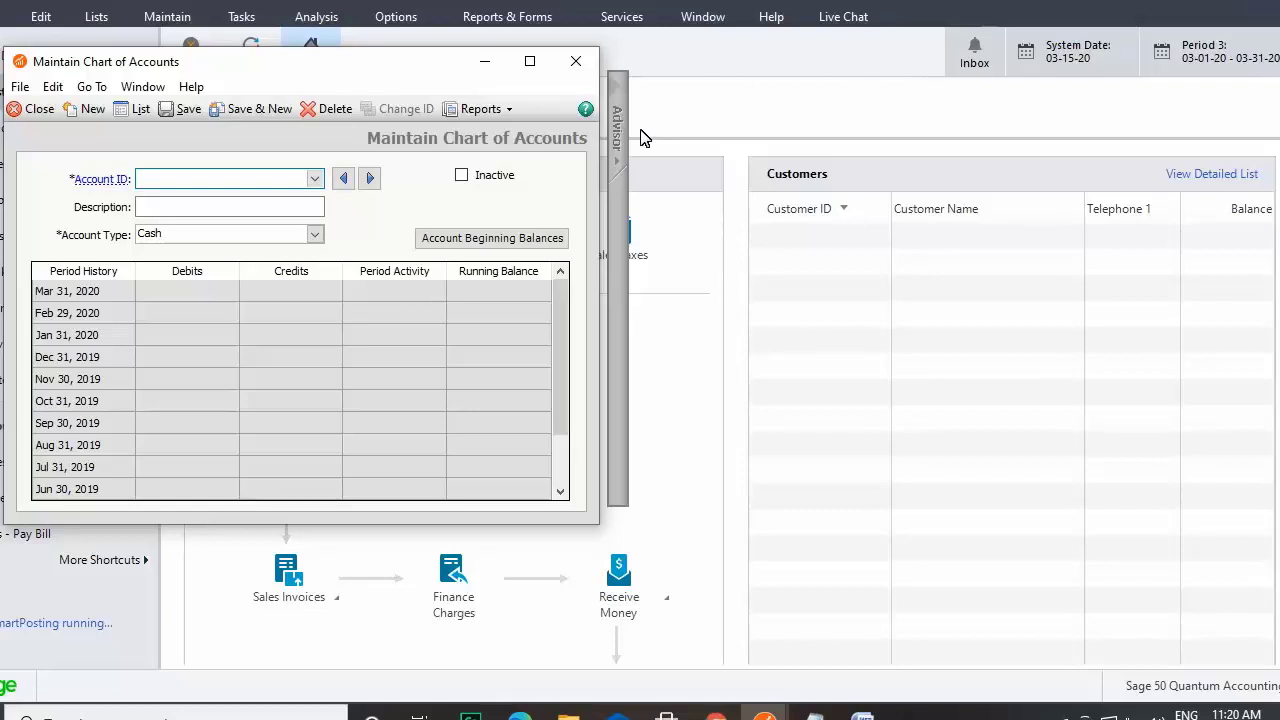
Check the Account ID help, then load account 11000-00 Accounts Receivable.
left_click(617, 187)
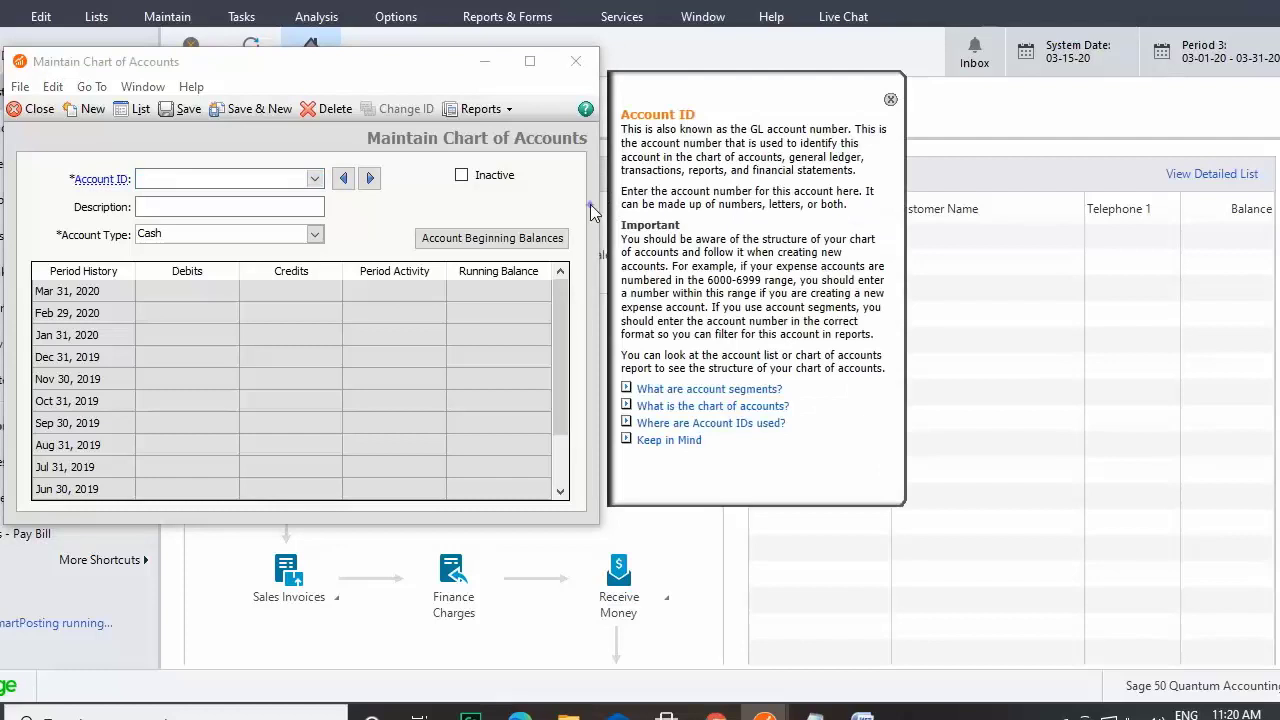
left_click(890, 100)
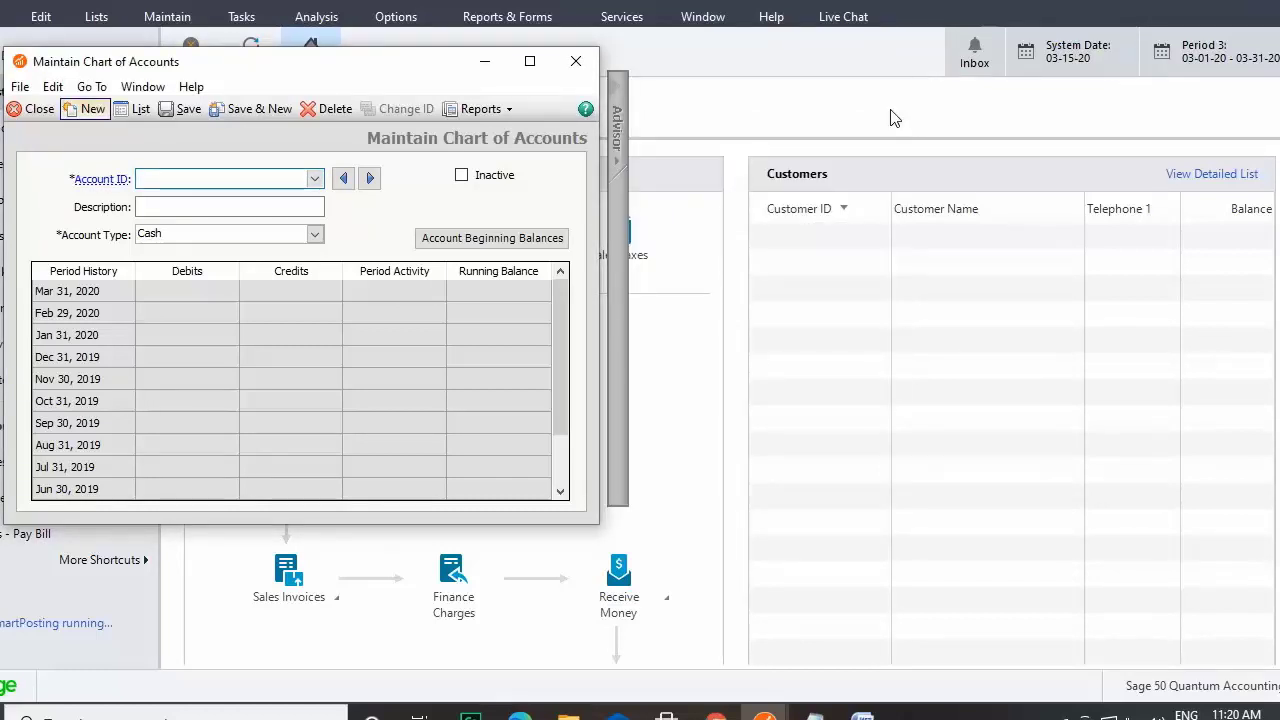
left_click(315, 180)
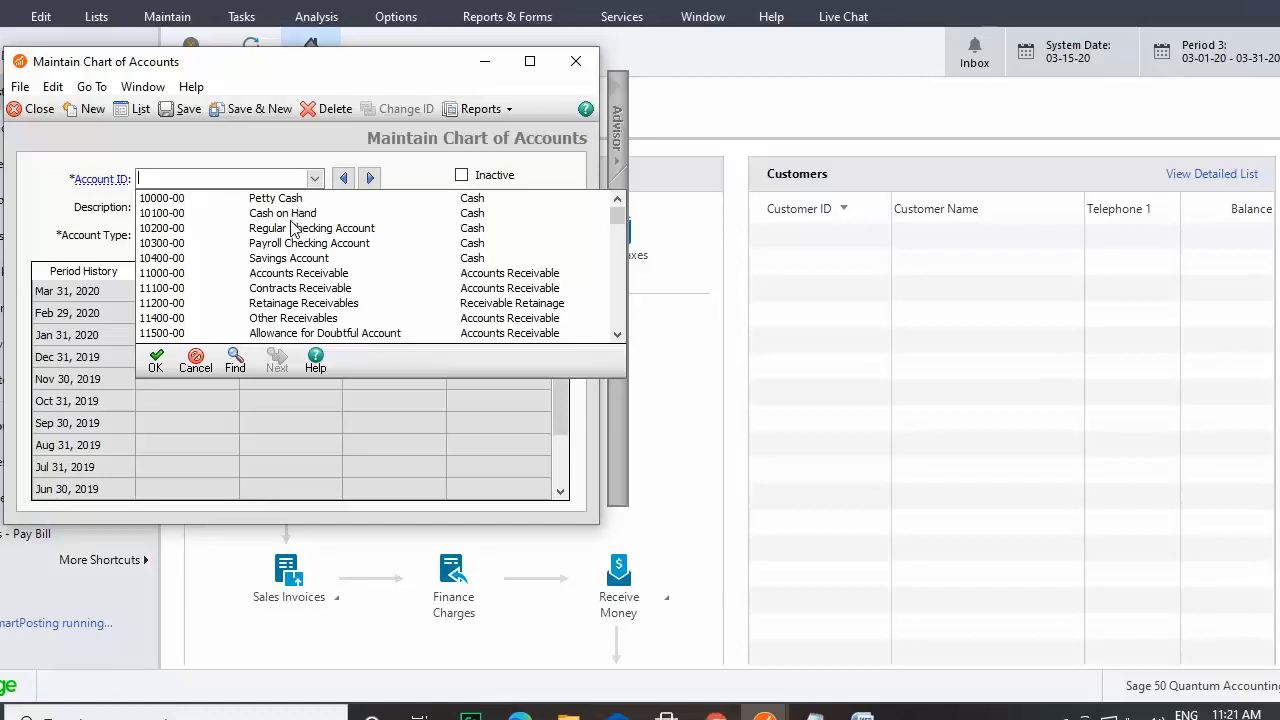
left_click(289, 273)
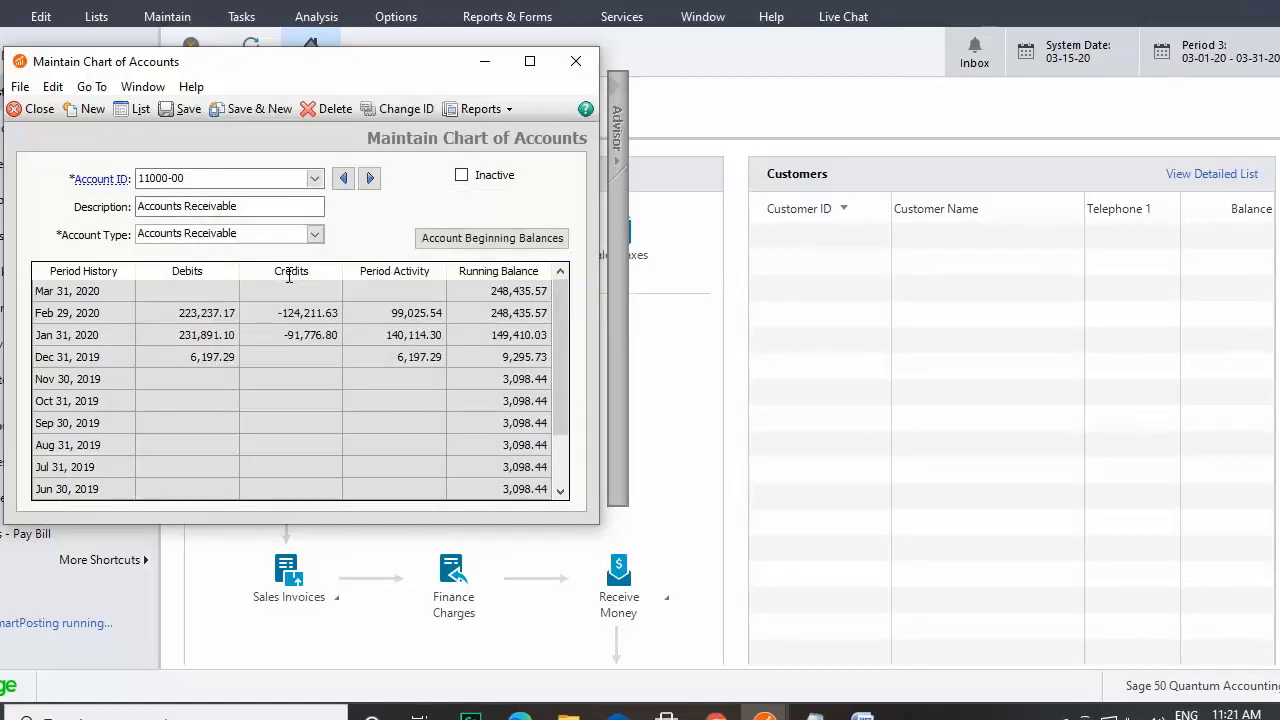
Rename account 11000-00 to 'Accounts Credit', keep type Accounts Receivable, and save.
left_click(280, 207)
key("shift+Left")
key("shift+Left")
key("shift+Left")
key("shift+Left")
key("shift+Left")
key("shift+Left")
key("shift+Left")
key("shift+Left")
key("shift+Left")
key("shift+Left")
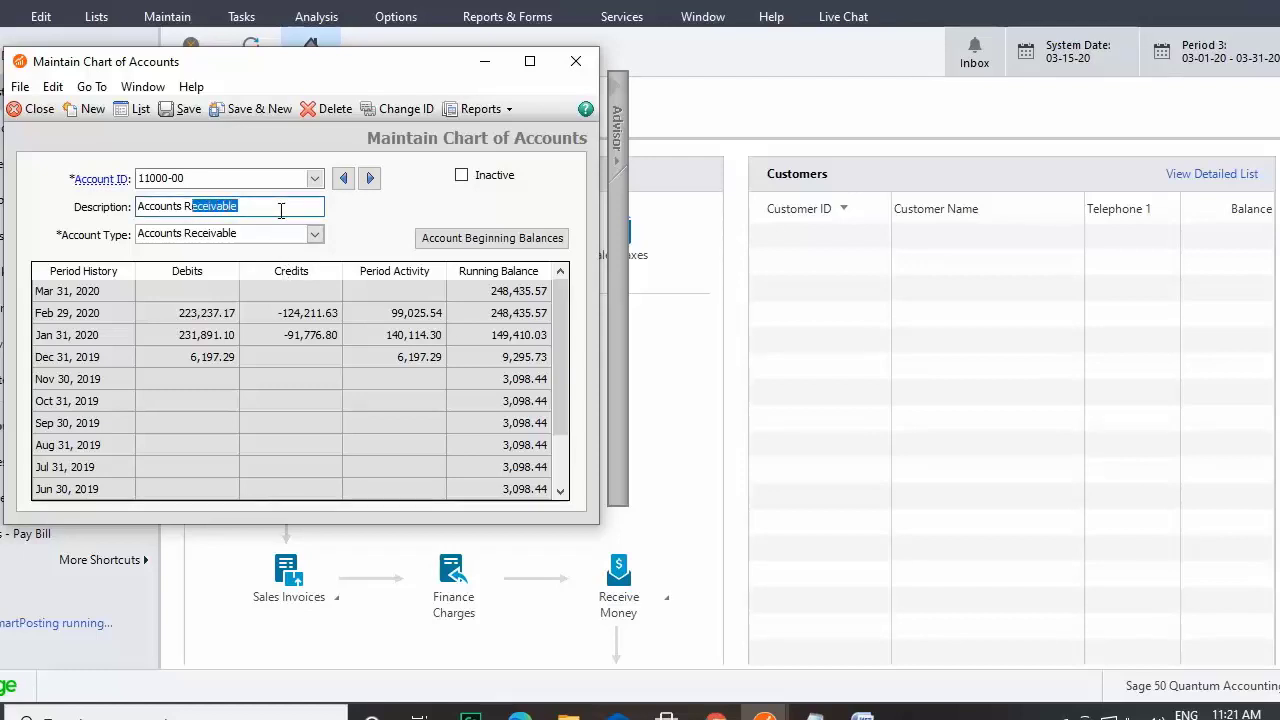
type("Credit")
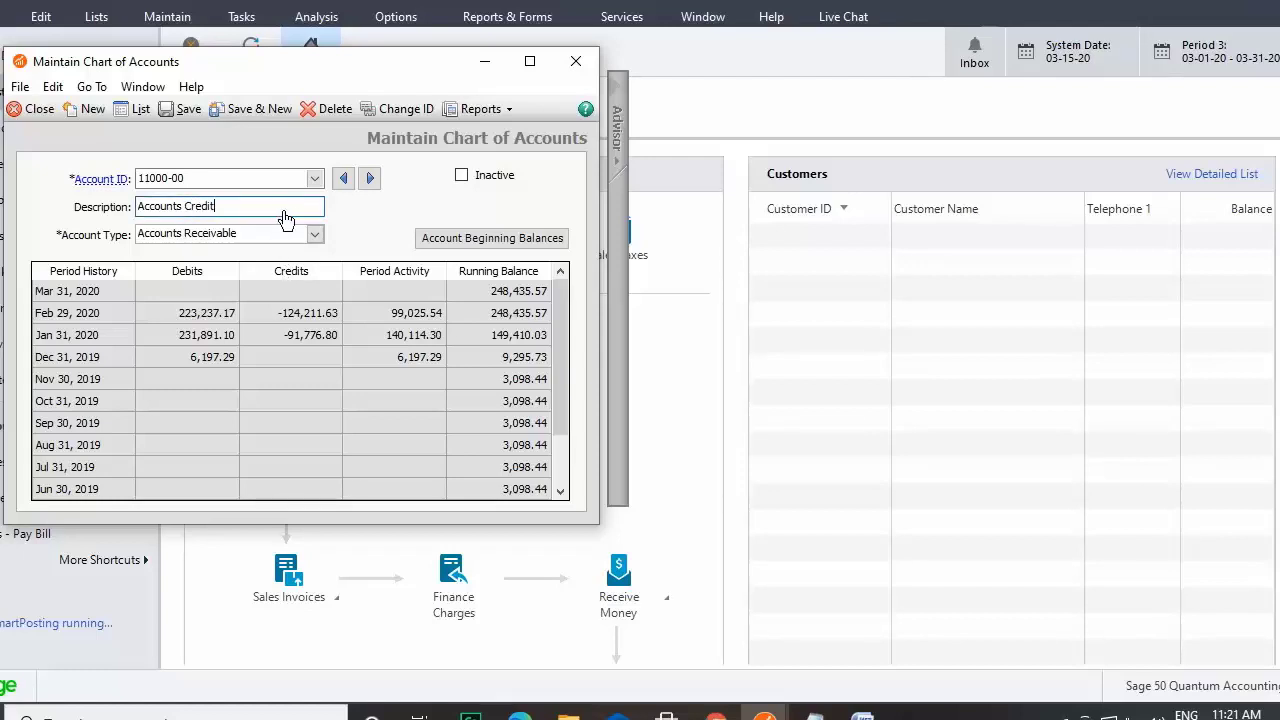
left_click(314, 234)
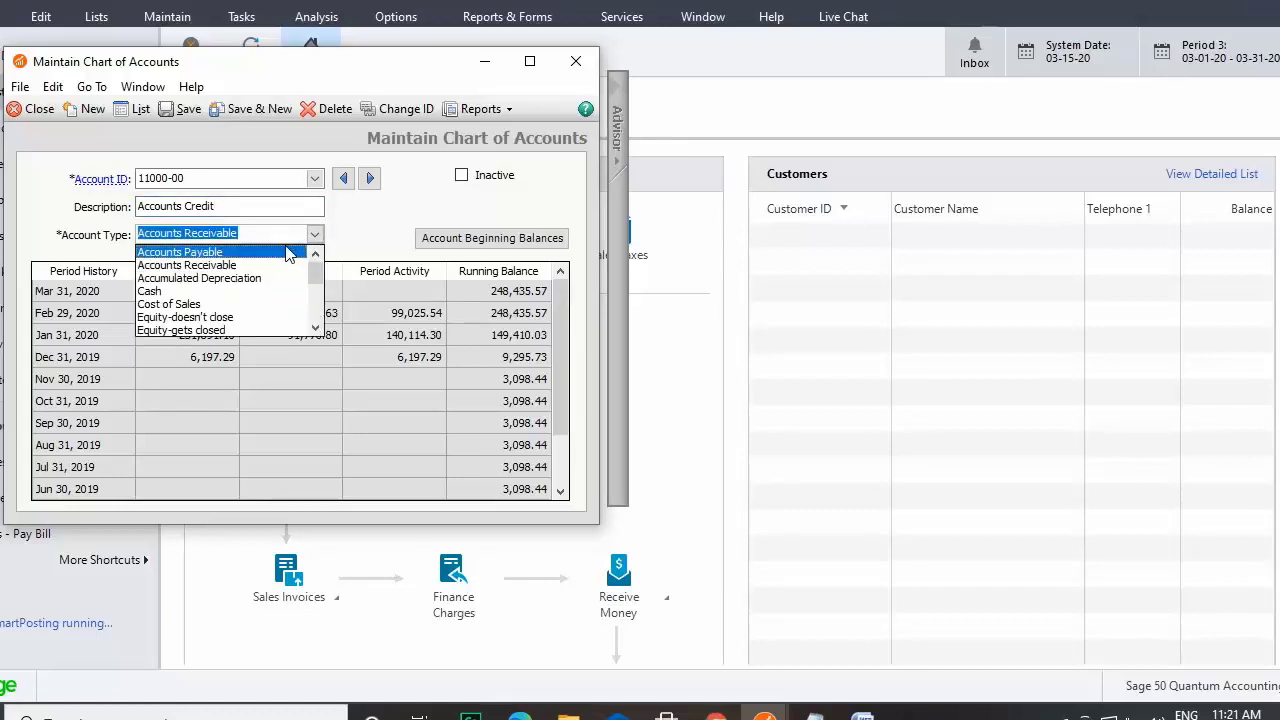
left_click(287, 266)
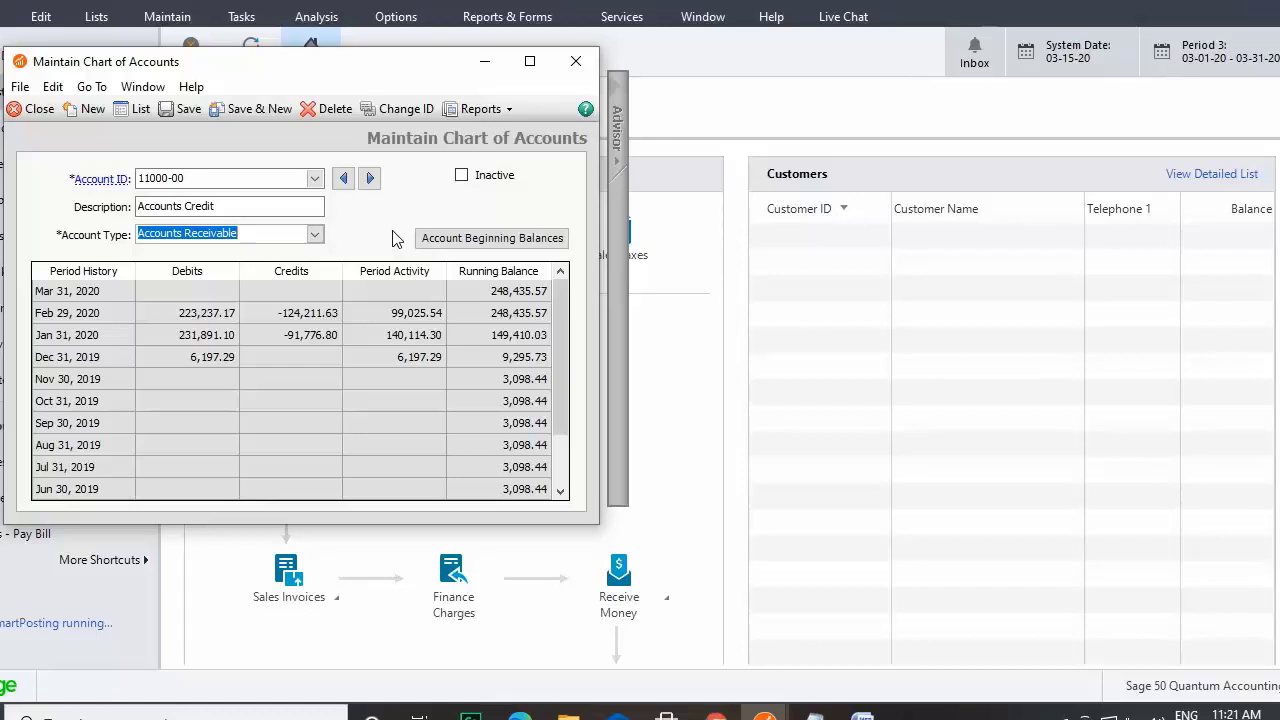
left_click_drag(563, 338, 568, 305)
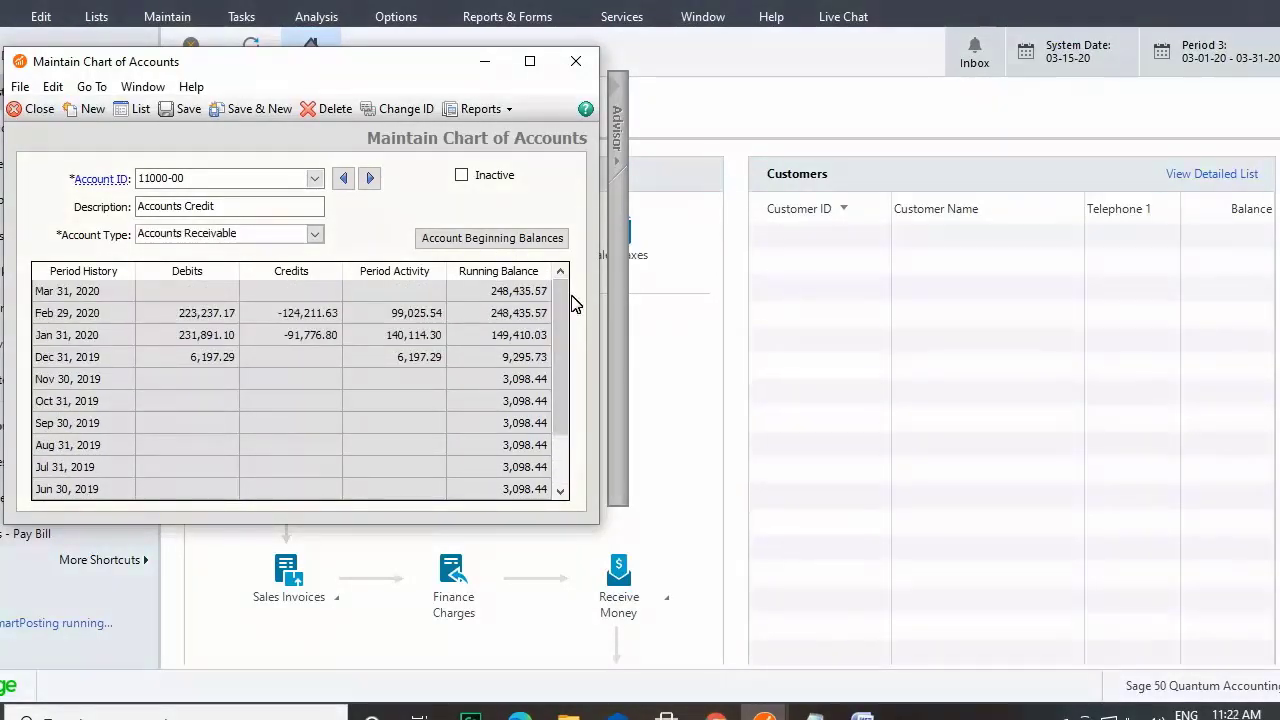
left_click(181, 112)
left_click(638, 424)
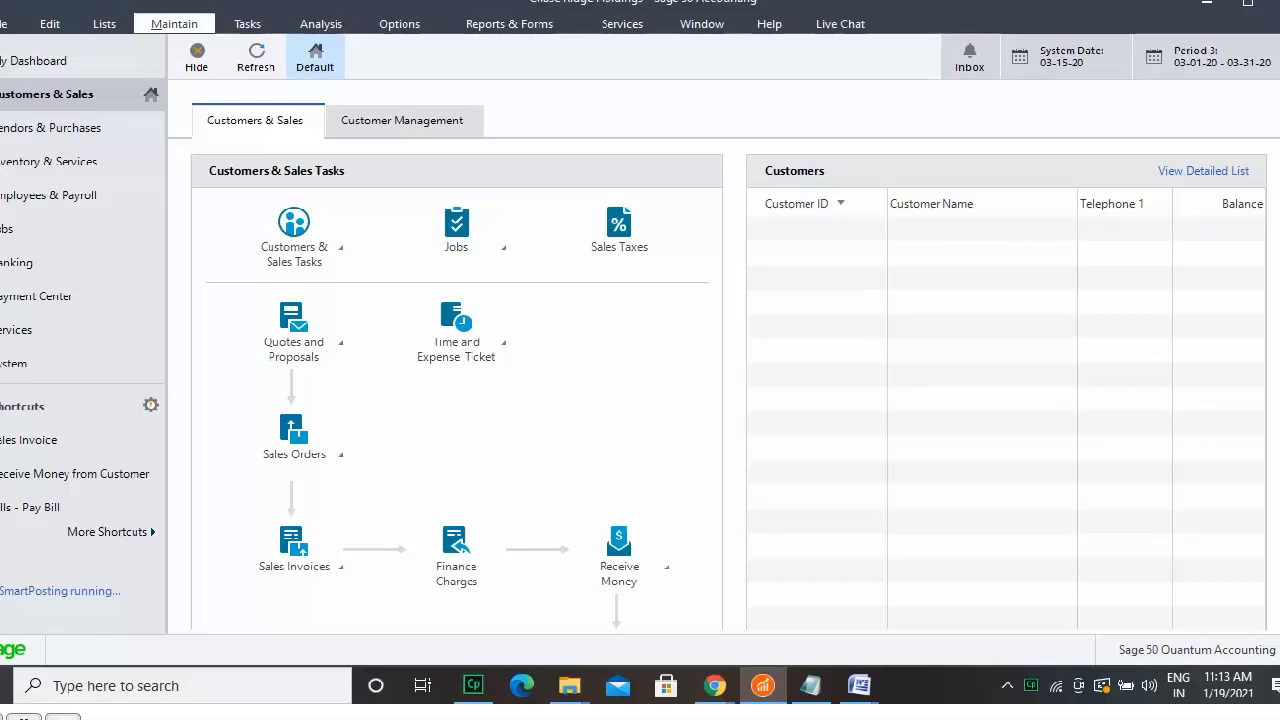
Load account 10300-00 Payroll Checking Account in Chart of Accounts maintenance.
left_click(176, 24)
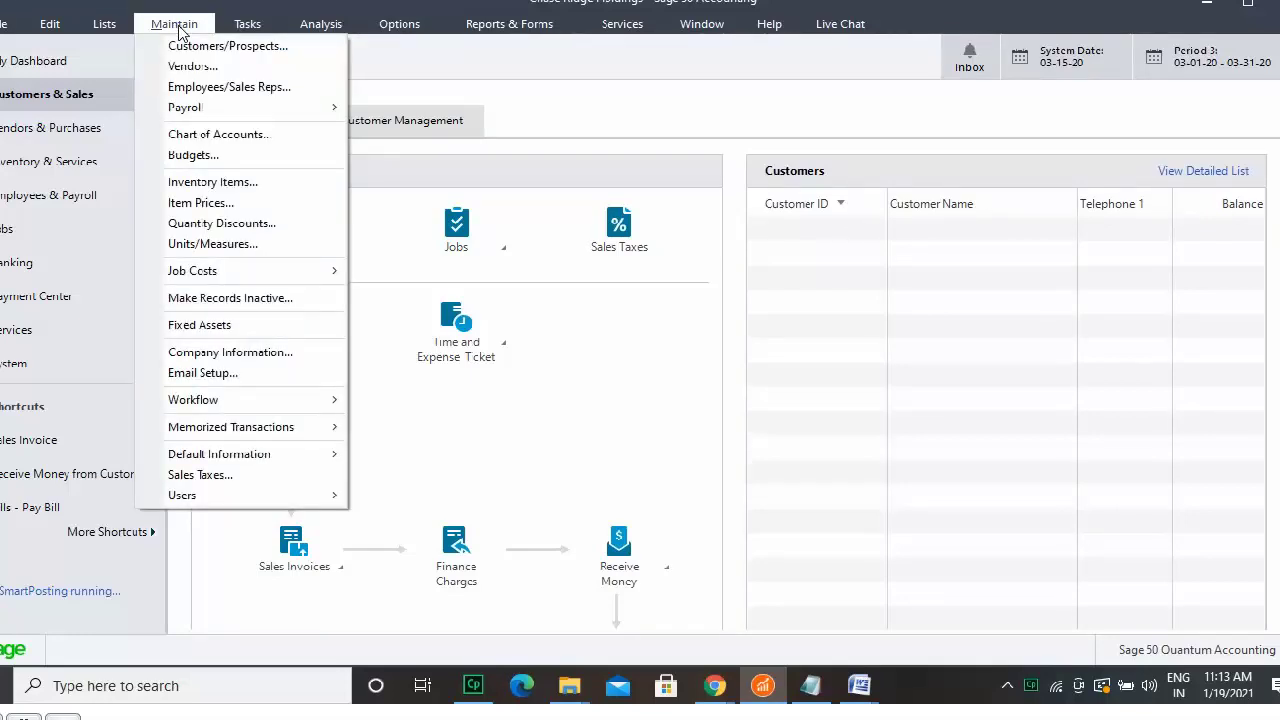
left_click(190, 135)
left_click(320, 175)
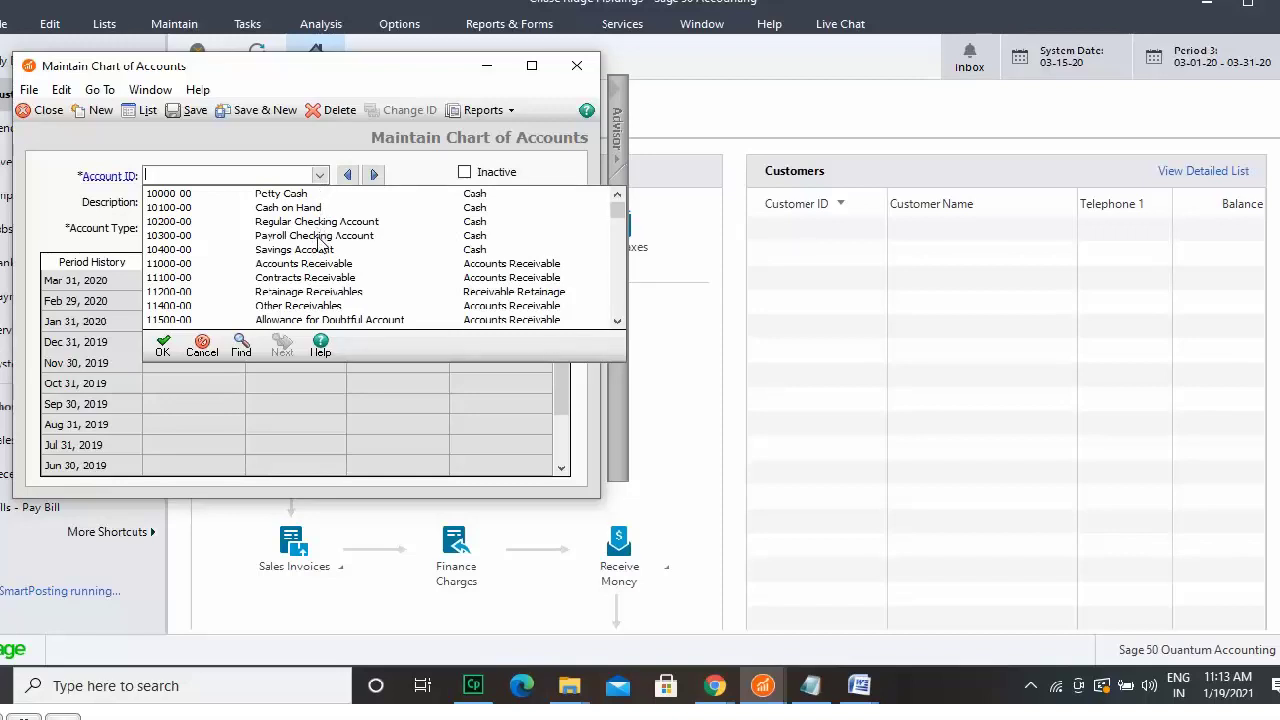
left_click(318, 238)
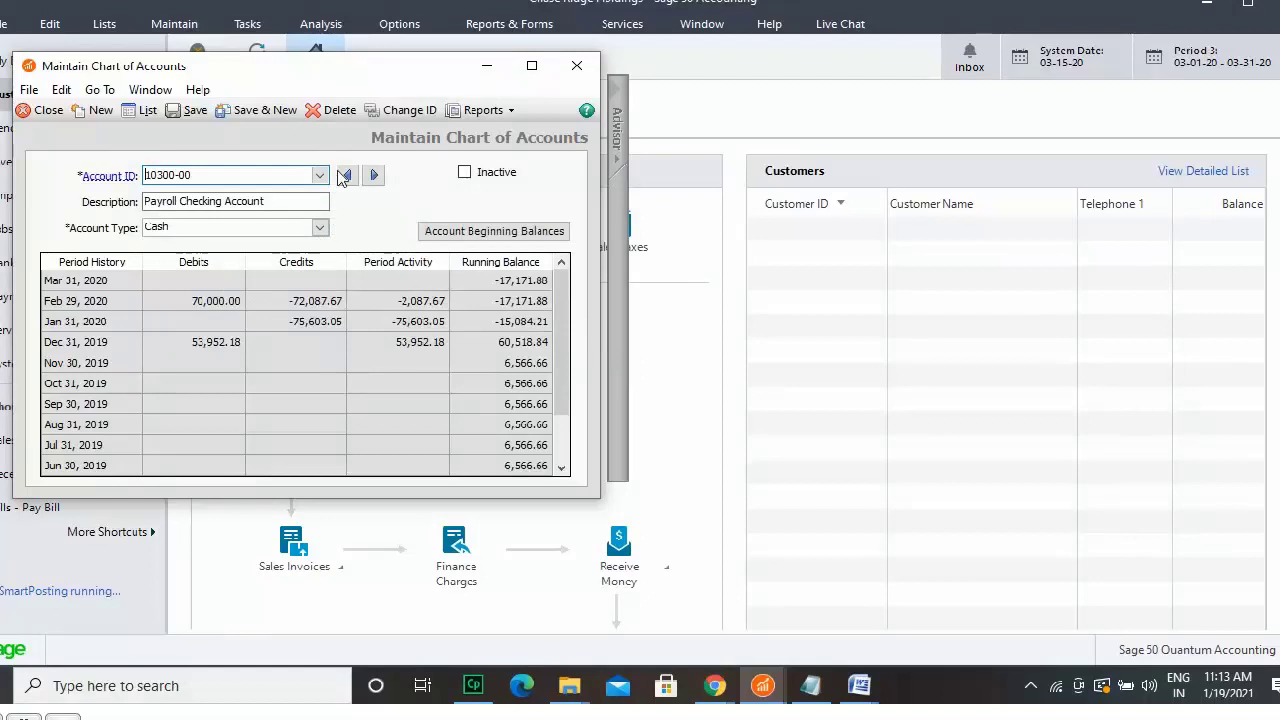
Cancel deleting the Payroll Checking Account and mark it Inactive instead.
left_click(335, 110)
left_click(671, 402)
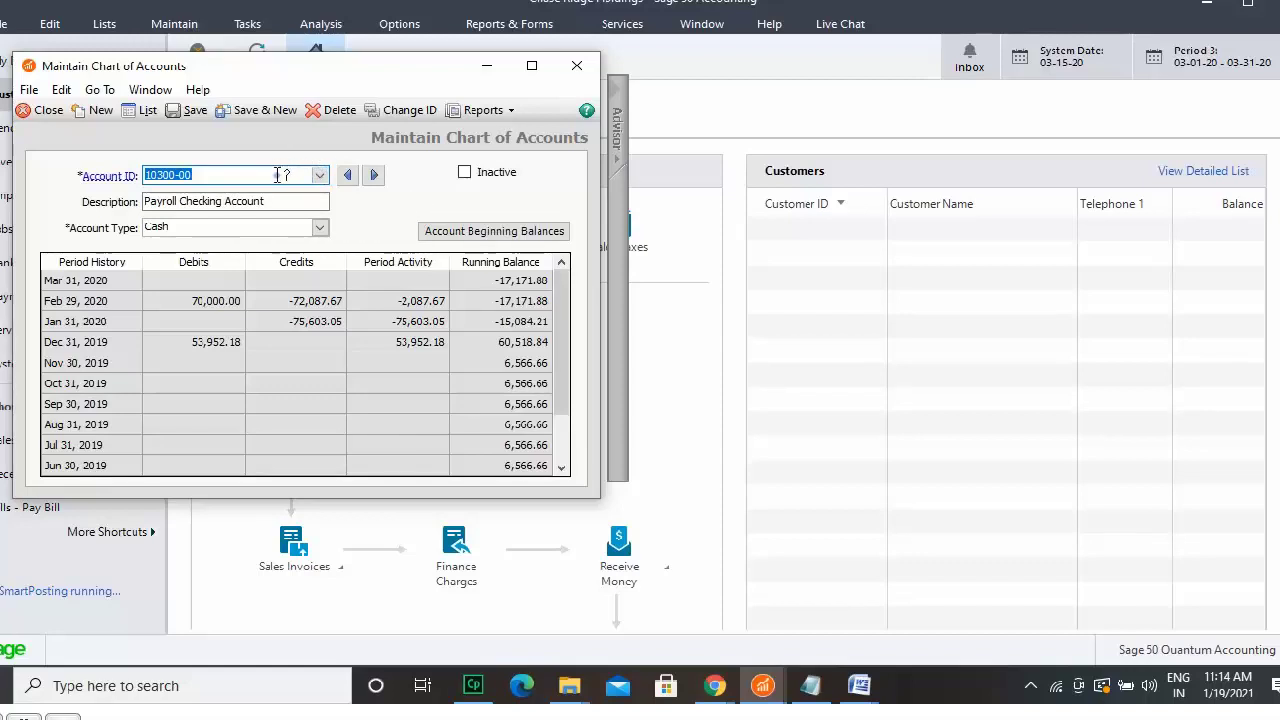
left_click(466, 176)
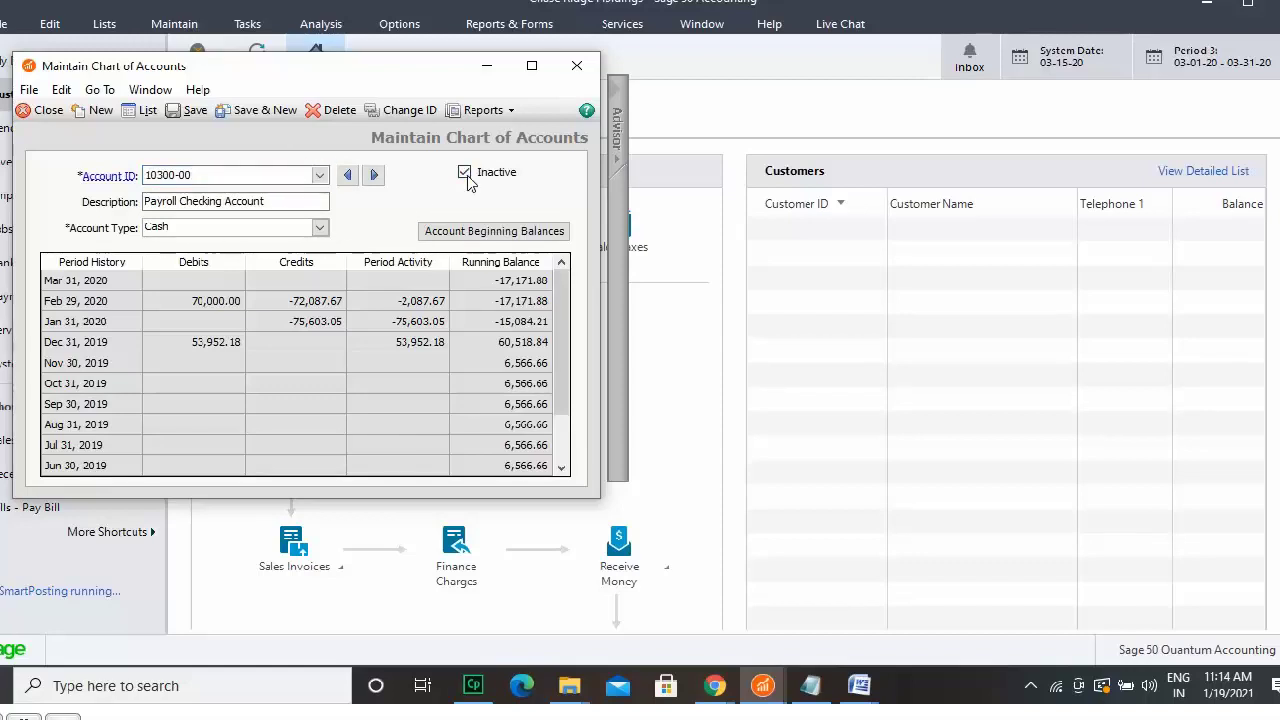